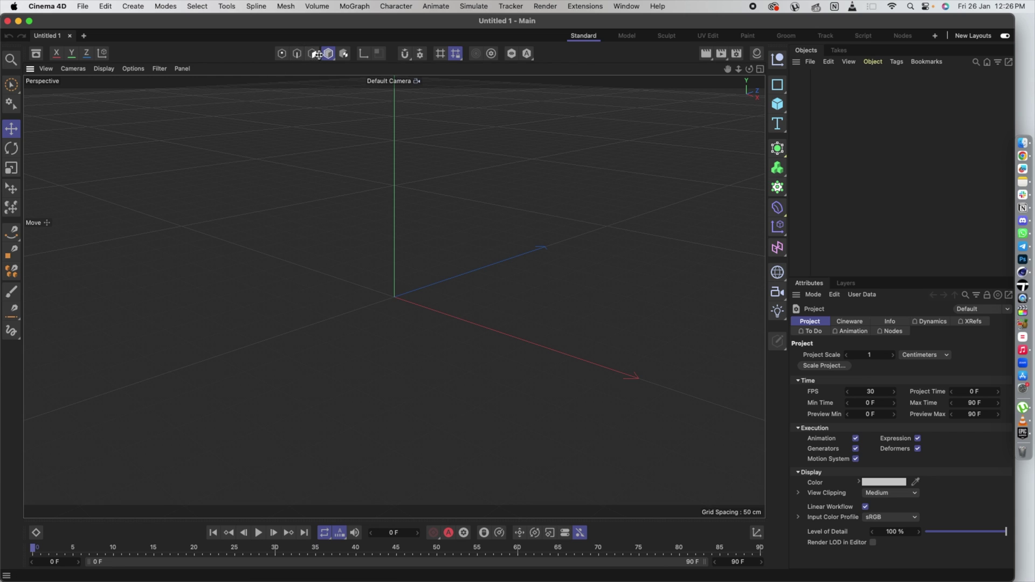
# Step: Add a plane primitive to the scene, keeping its default size
pyautogui.moveTo(329, 58); pyautogui.dragTo(350, 68)
pyautogui.moveTo(778, 103); pyautogui.dragTo(817, 136)
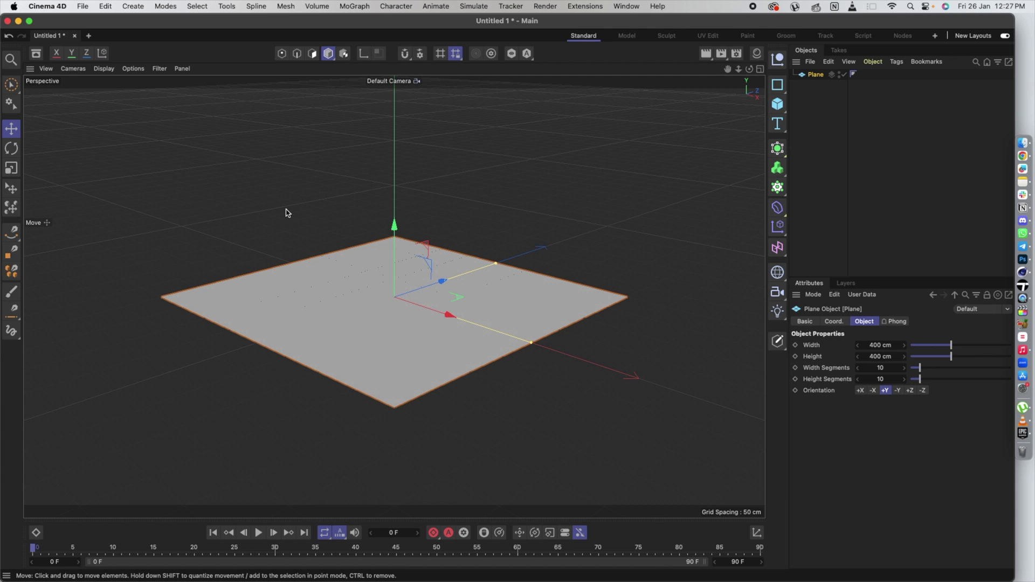
pyautogui.click(266, 196)
pyautogui.keyDown('alt'); pyautogui.moveTo(263, 213); pyautogui.dragTo(220, 230); pyautogui.keyUp('alt')
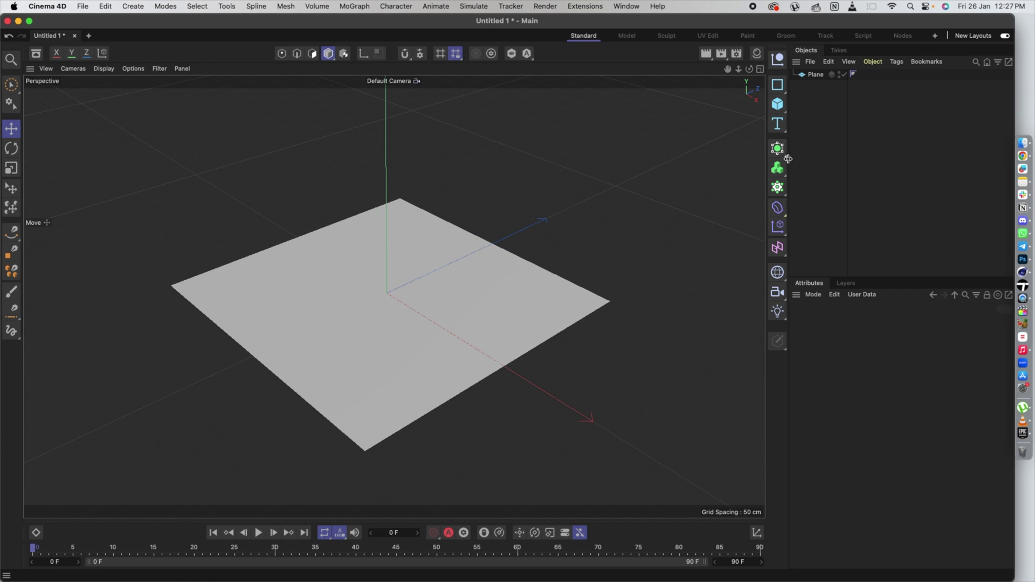
# Step: Add a sphere primitive and scale it down uniformly to a radius of about 29 cm
pyautogui.click(777, 104)
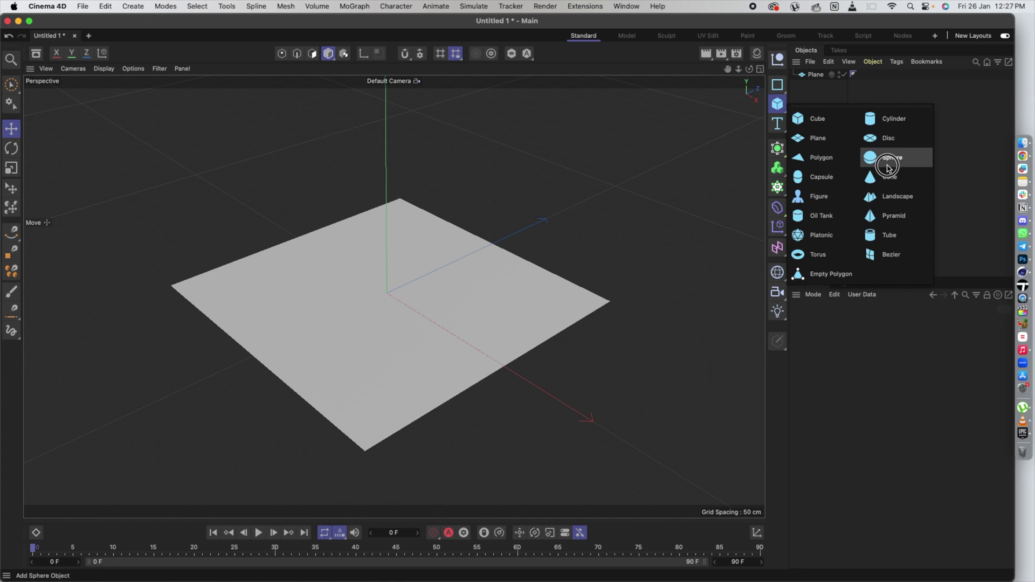
pyautogui.click(889, 158)
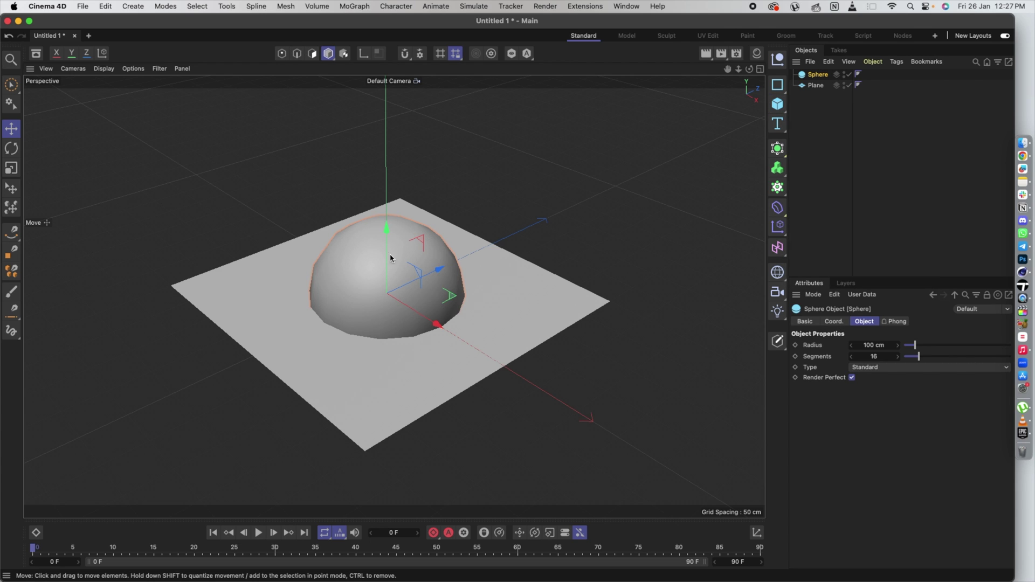
pyautogui.press('t')
pyautogui.moveTo(583, 216); pyautogui.dragTo(421, 376)
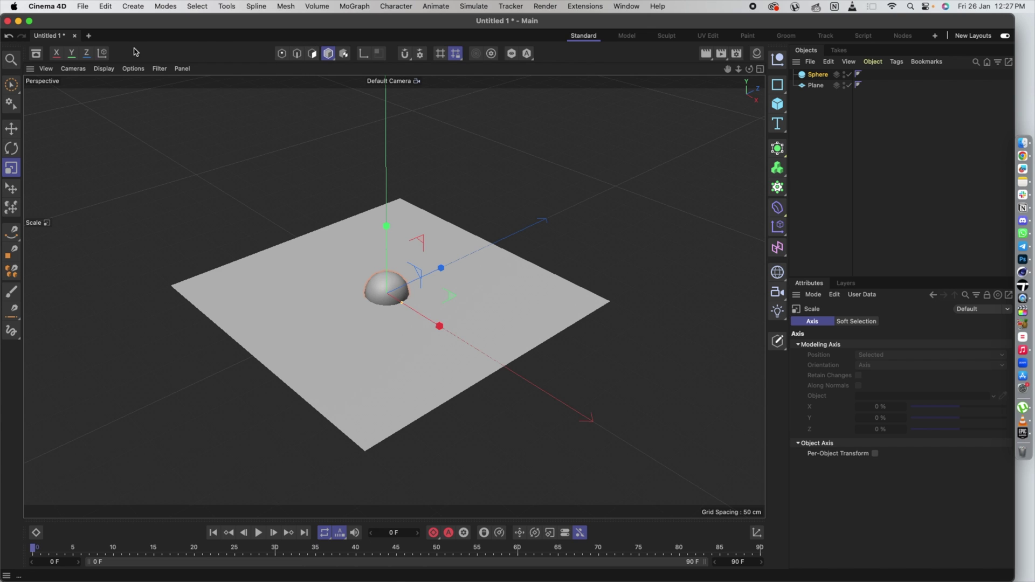
# Step: Move the sphere straight up along the Y axis until it floats well above the plane
pyautogui.press('e')
pyautogui.moveTo(386, 218); pyautogui.dragTo(371, 92)
pyautogui.click(584, 161)
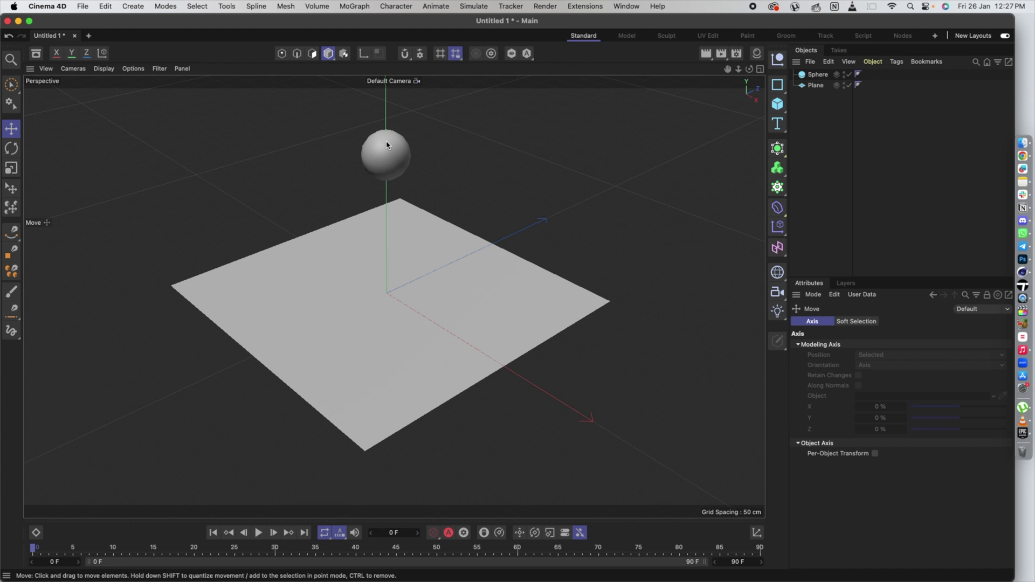
pyautogui.click(392, 156)
pyautogui.click(390, 309)
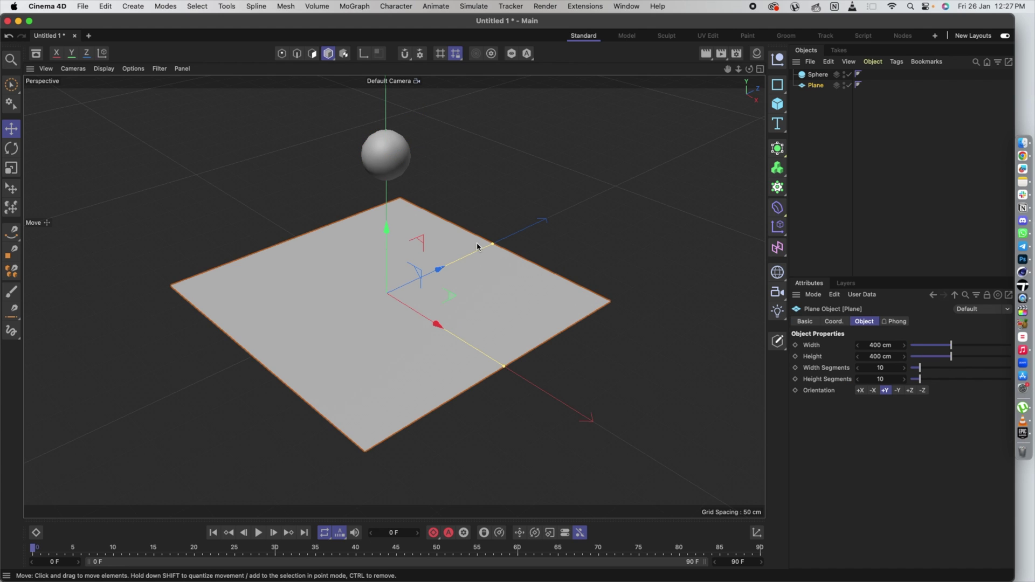
pyautogui.click(510, 167)
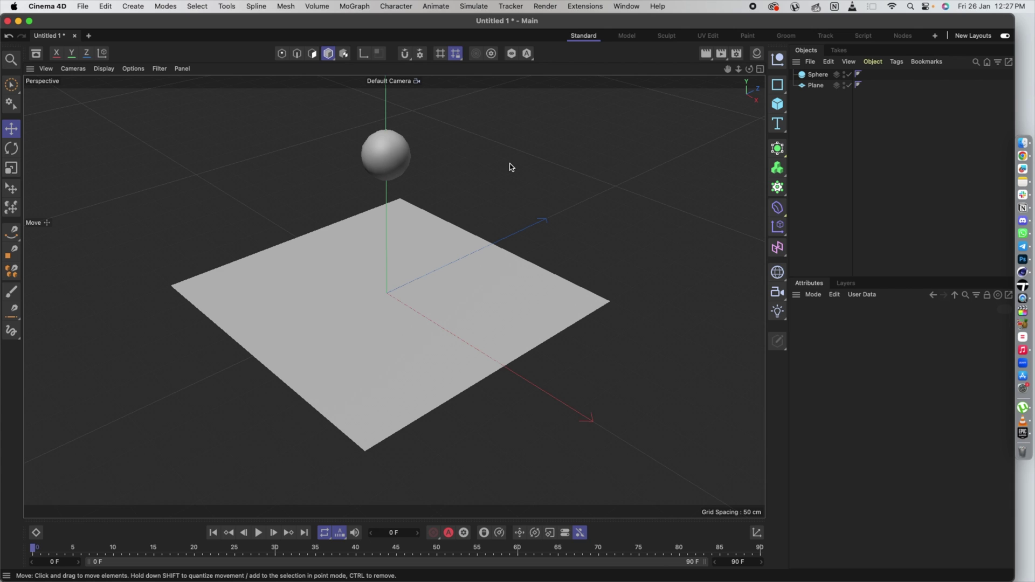
pyautogui.click(411, 155)
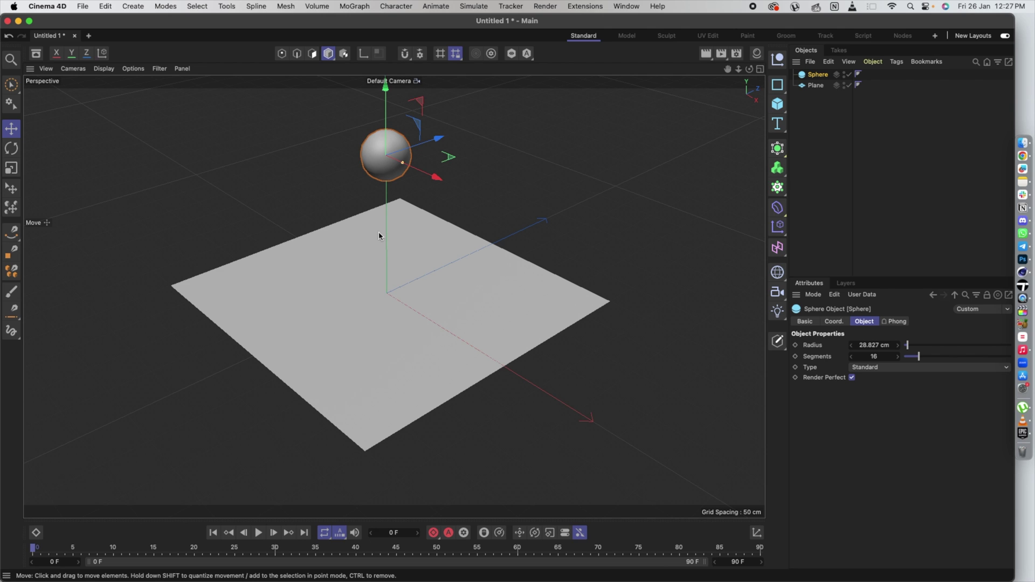
pyautogui.click(344, 310)
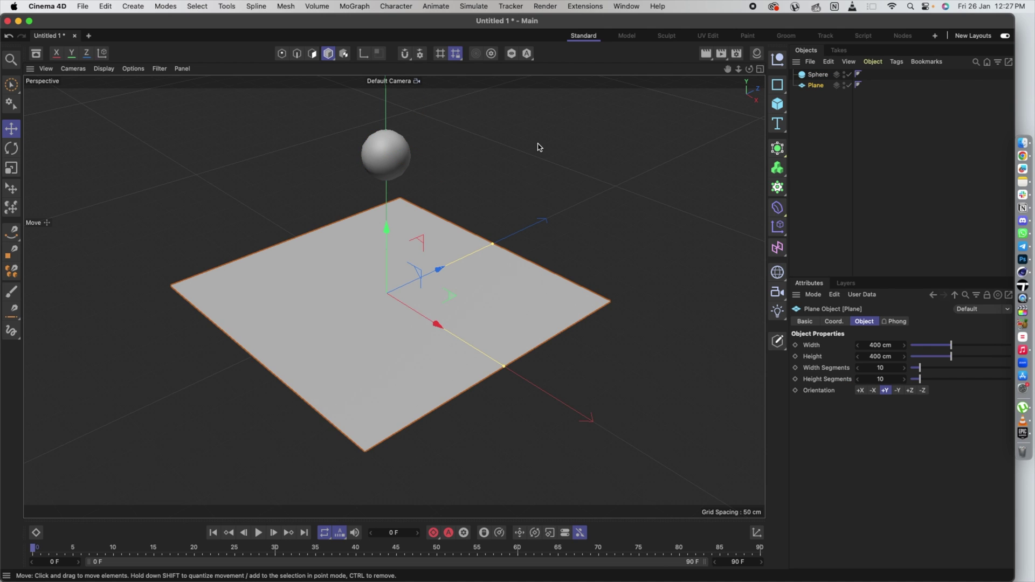
# Step: Lower the sphere very slightly along the Y axis, keeping it above the plane
pyautogui.click(394, 148)
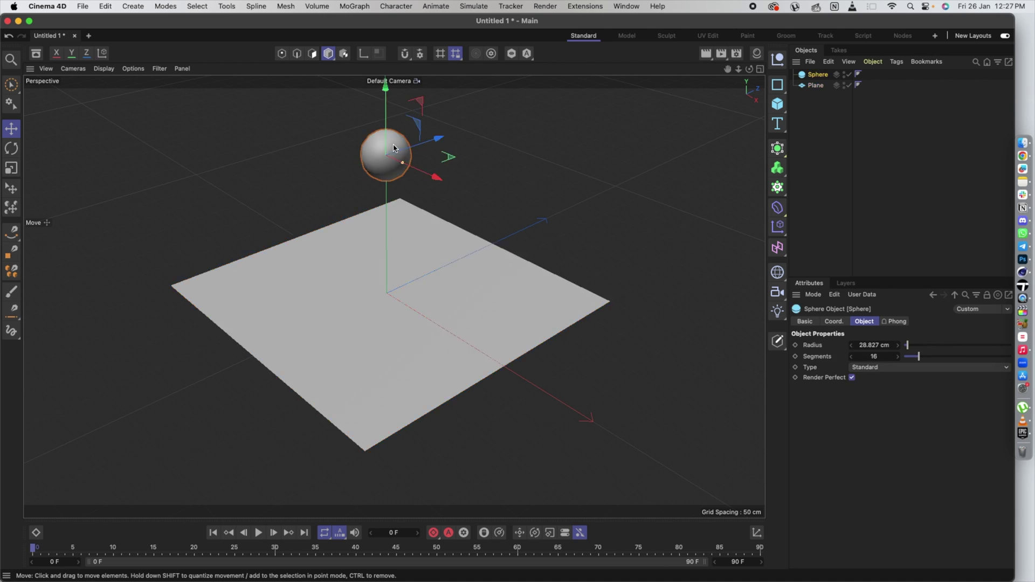
pyautogui.moveTo(386, 100)
pyautogui.mouseDown()
pyautogui.moveTo(402, 248)
pyautogui.moveTo(384, 102)
pyautogui.mouseUp()
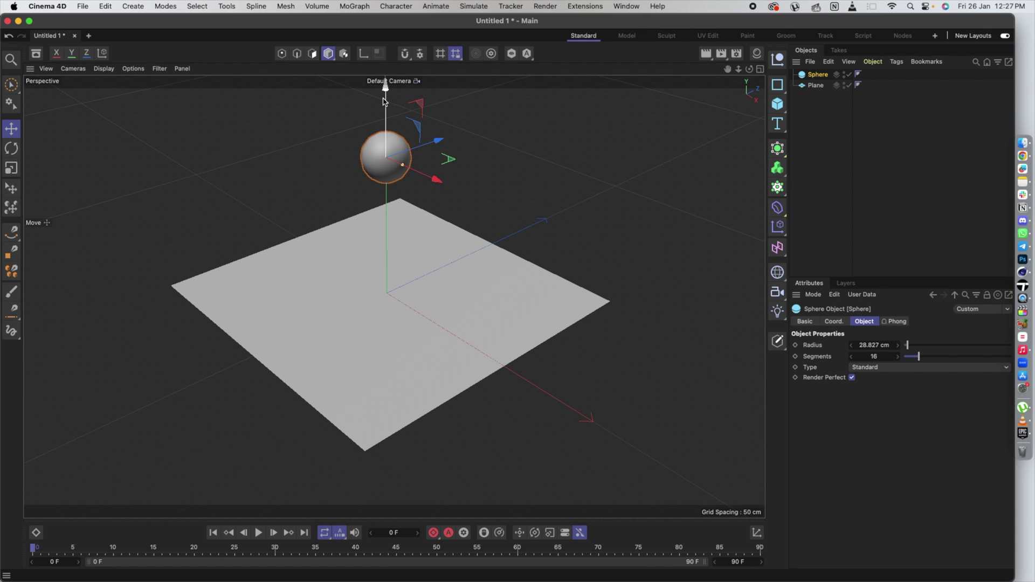
pyautogui.click(313, 157)
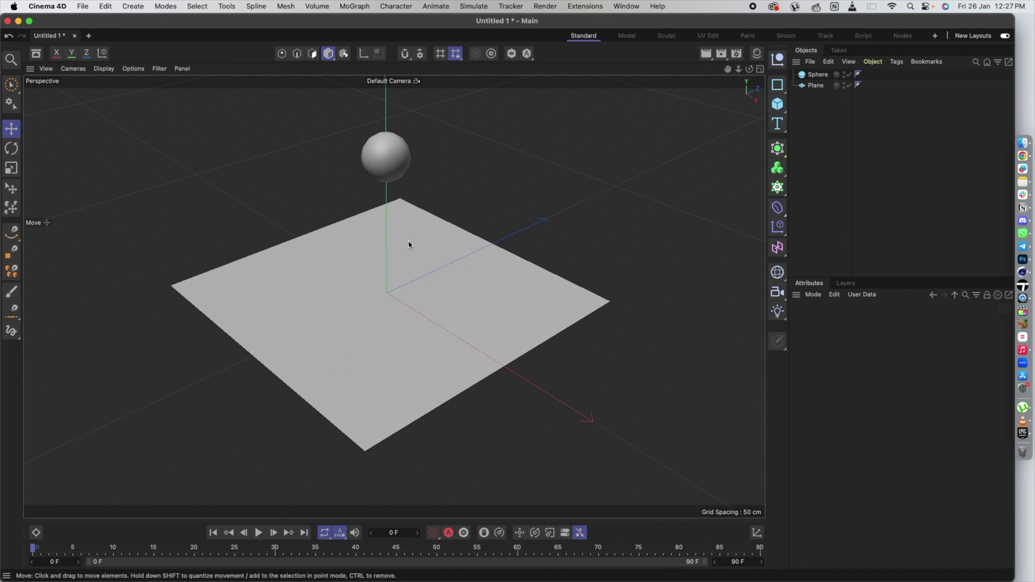
# Step: Apply a Rigid Body simulation tag to the sphere
pyautogui.click(814, 76)
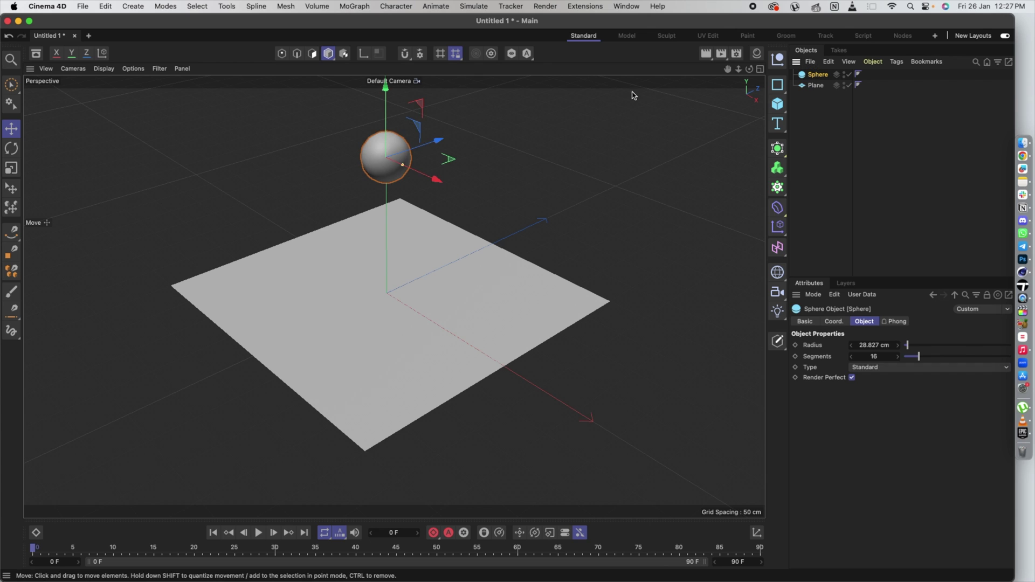
pyautogui.rightClick(812, 78)
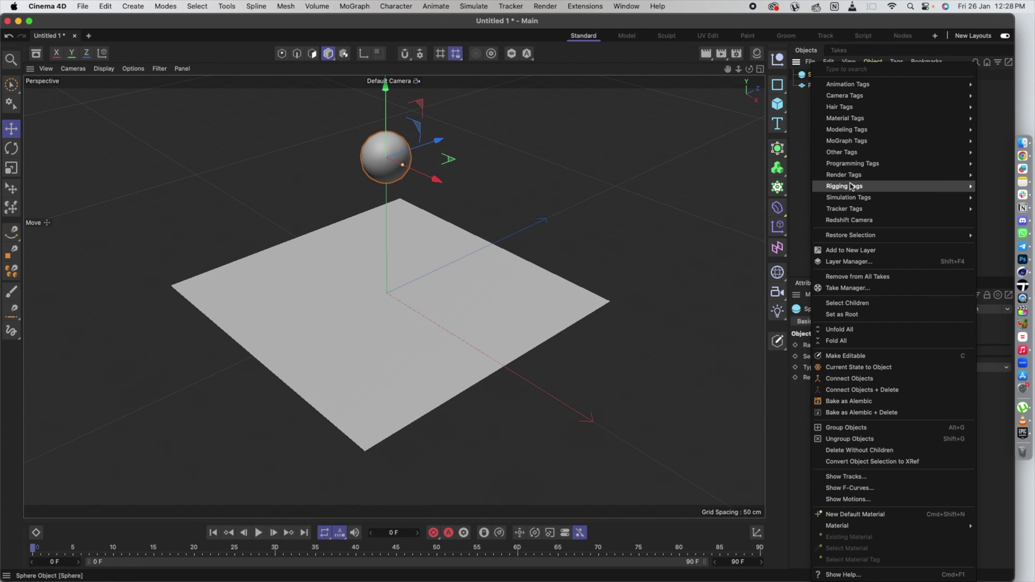
pyautogui.moveTo(817, 197)
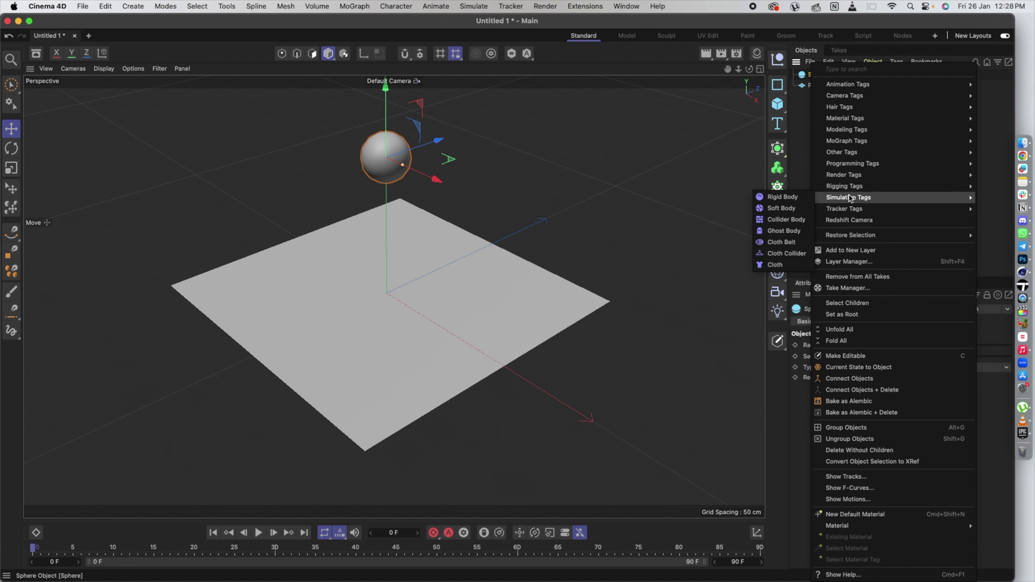
pyautogui.click(803, 199)
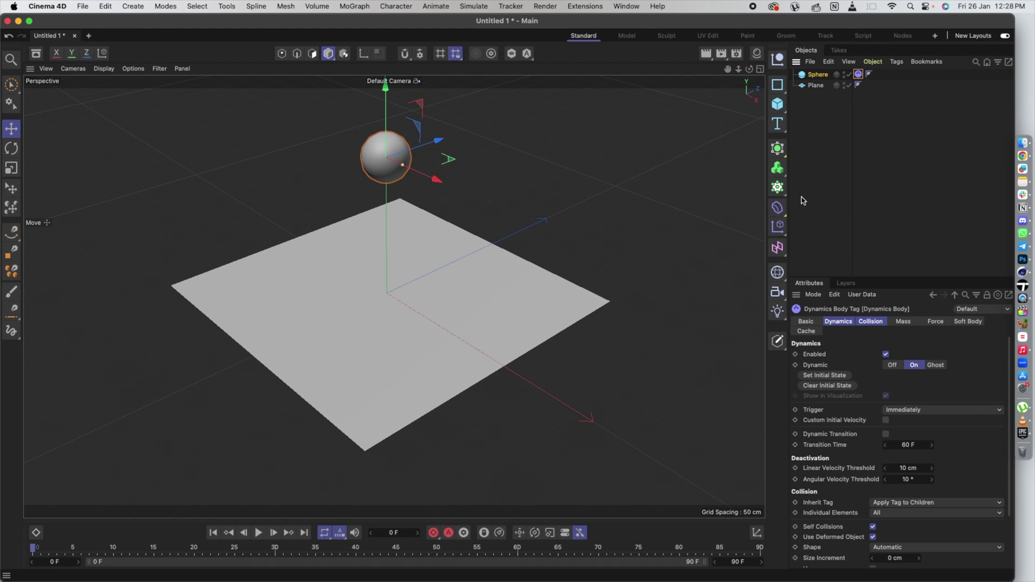
# Step: Play the simulation several times from the first frame to check how the sphere falls, and rewind to frame 0
pyautogui.click(258, 533)
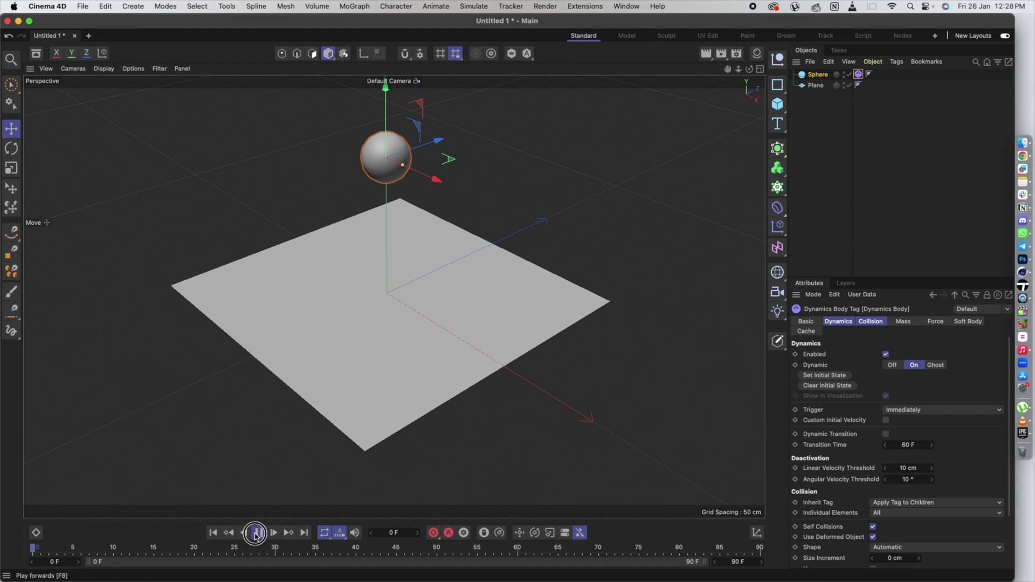
pyautogui.click(214, 533)
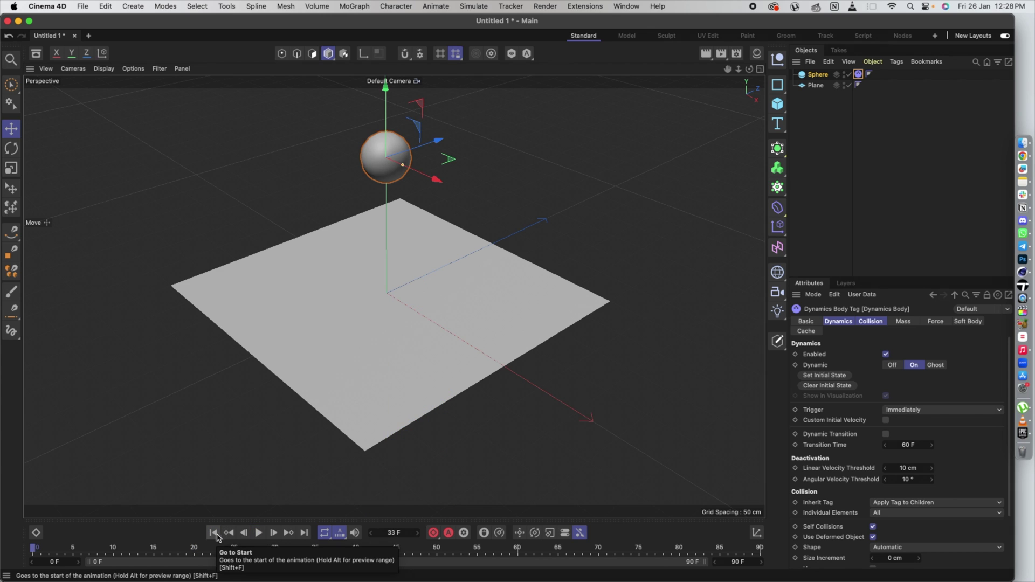
pyautogui.click(259, 533)
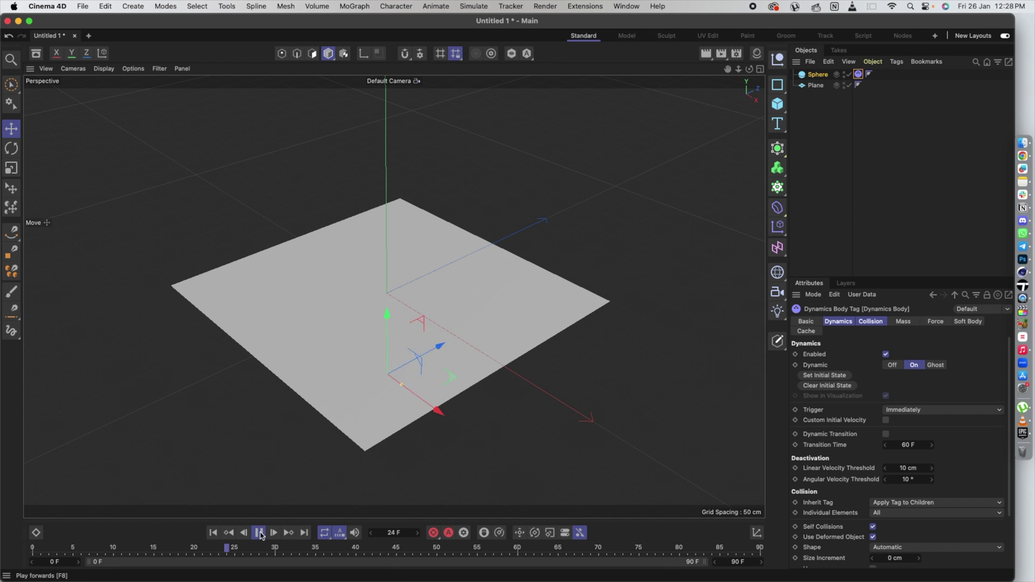
pyautogui.click(260, 534)
pyautogui.click(214, 534)
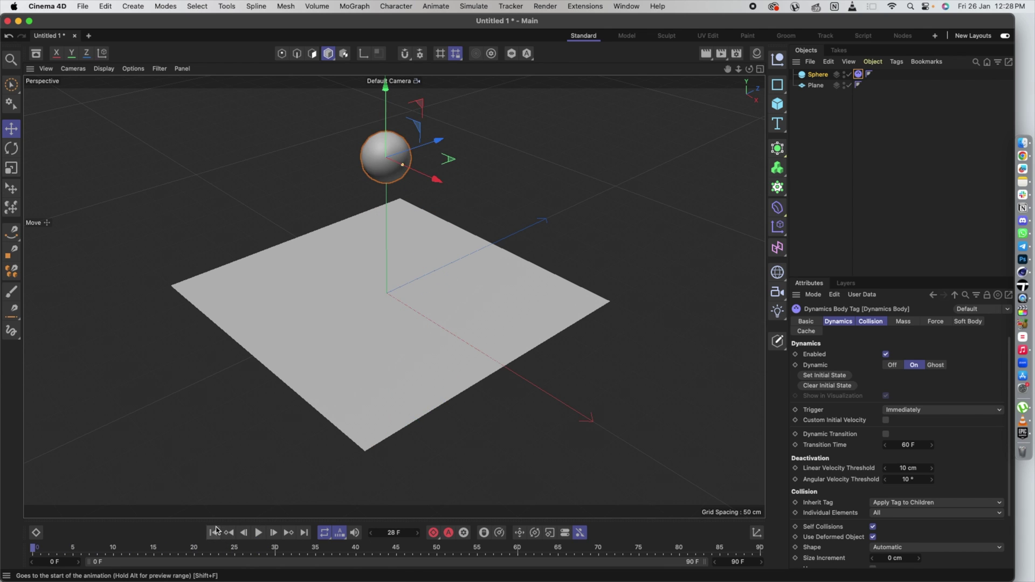
pyautogui.click(258, 533)
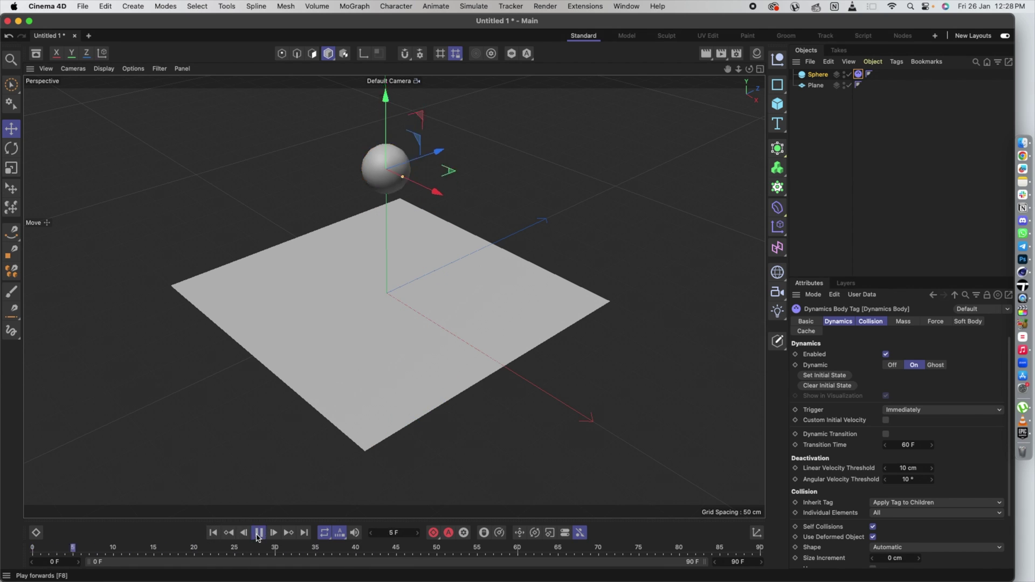
pyautogui.click(258, 533)
pyautogui.click(214, 533)
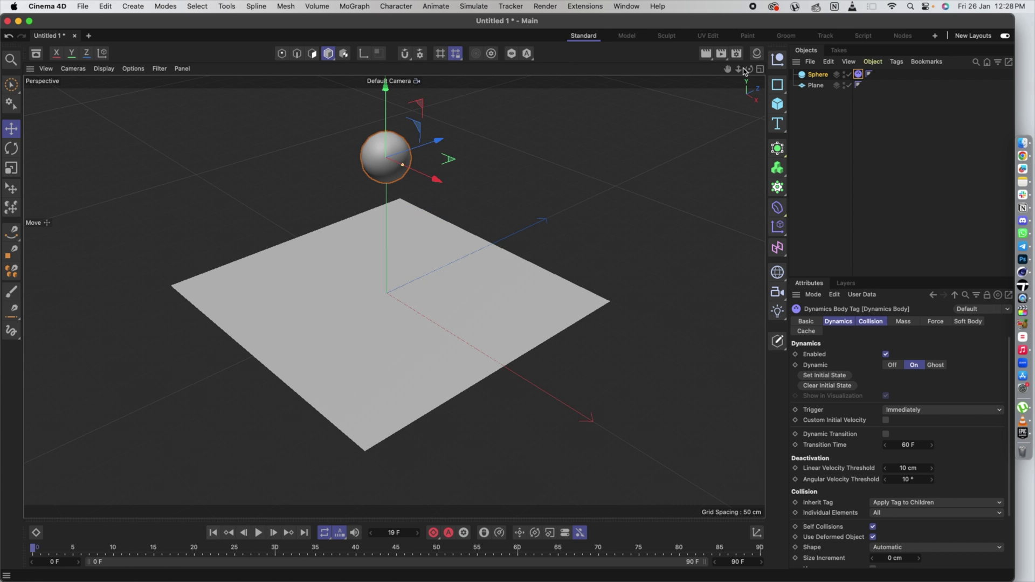
# Step: Apply a Collider Body simulation tag to the plane
pyautogui.rightClick(816, 89)
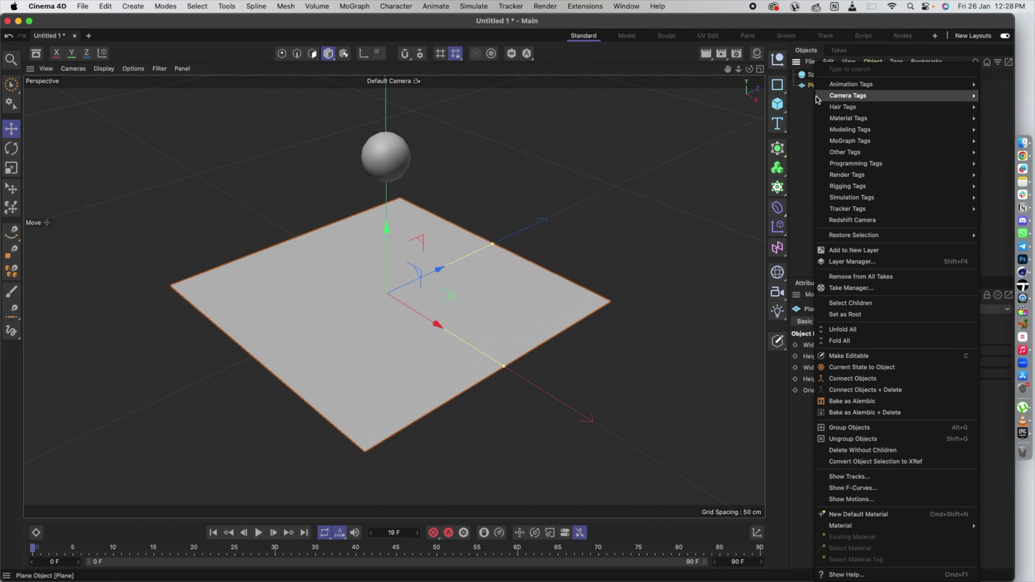
pyautogui.moveTo(832, 202)
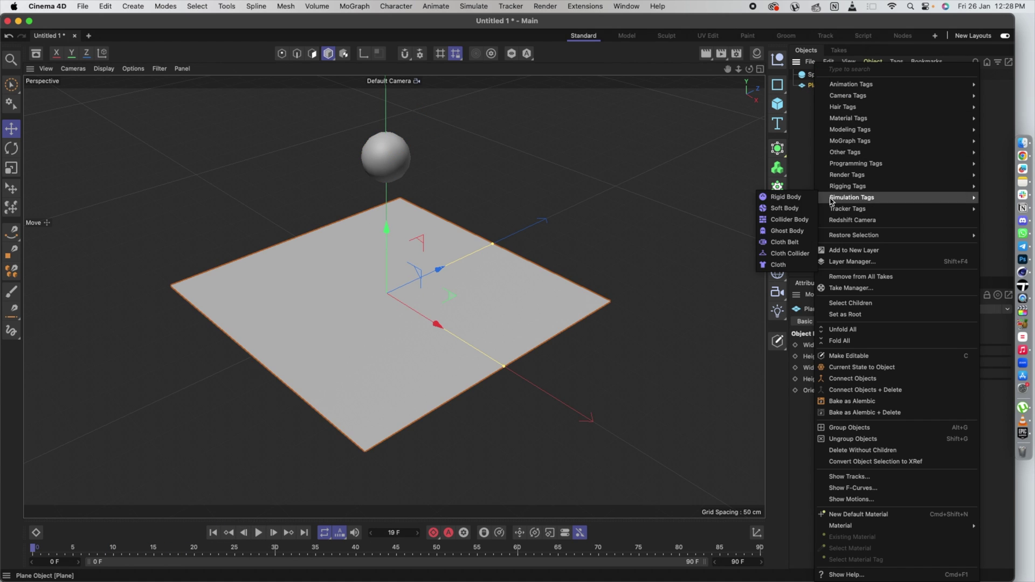
pyautogui.click(790, 220)
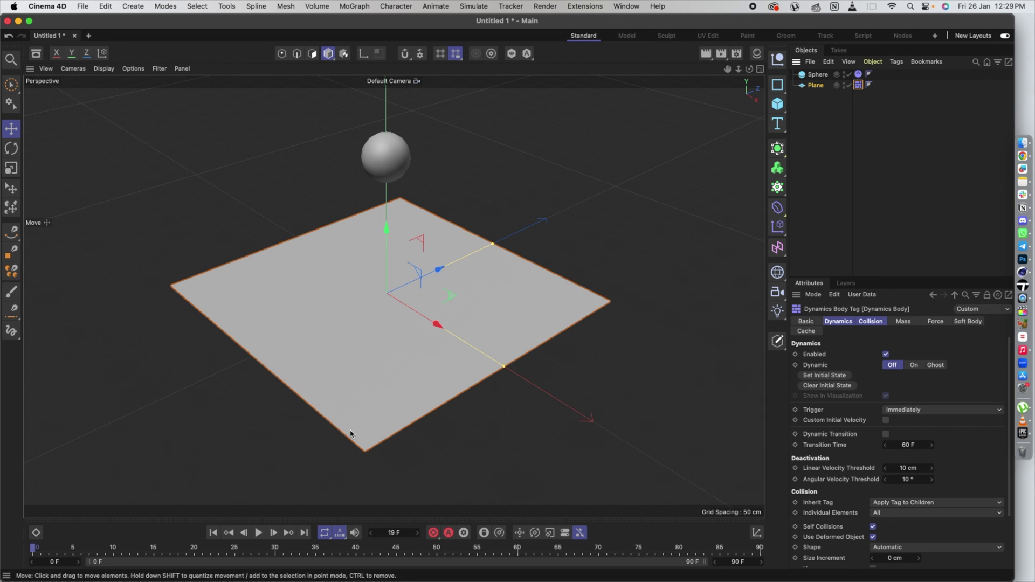
# Step: Play the simulation twice to check the sphere's collision with the plane, and rewind to the first frame
pyautogui.click(259, 532)
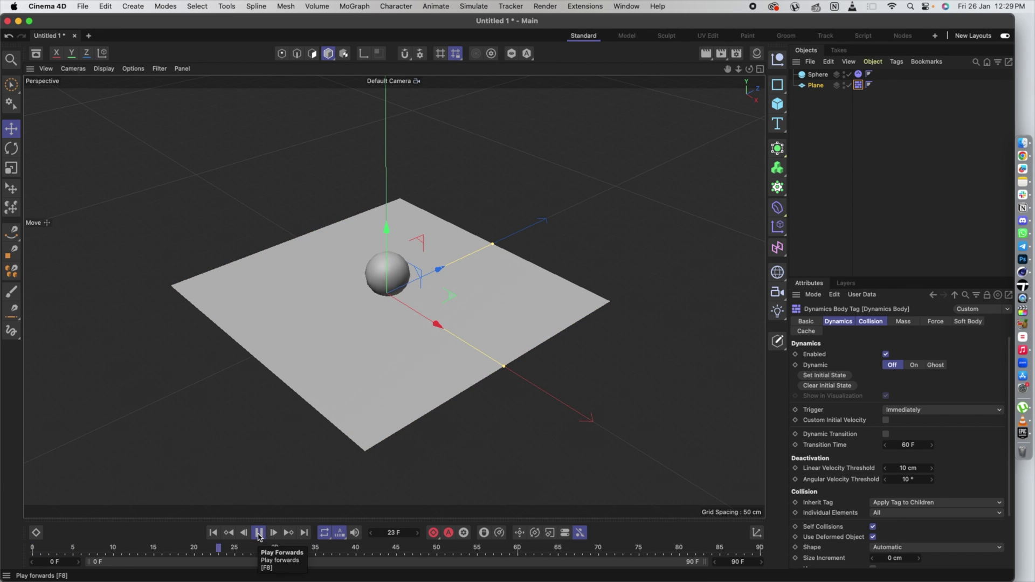
pyautogui.click(259, 532)
pyautogui.click(213, 533)
pyautogui.click(258, 533)
pyautogui.click(259, 533)
pyautogui.click(218, 532)
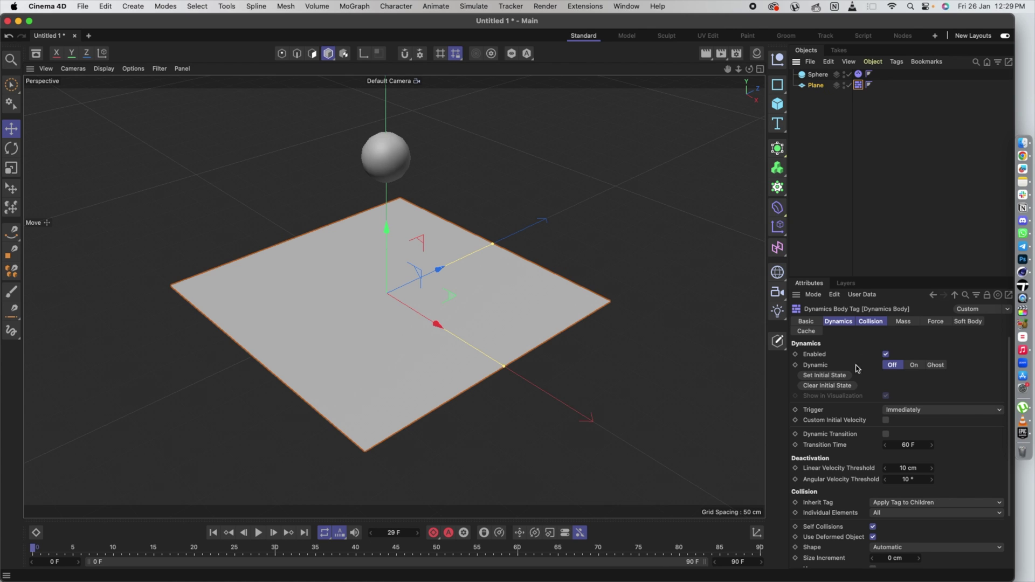
# Step: Raise the Bounce in the plane's collision settings to 315% and play the simulation to test it
pyautogui.click(861, 325)
pyautogui.click(852, 326)
pyautogui.click(861, 326)
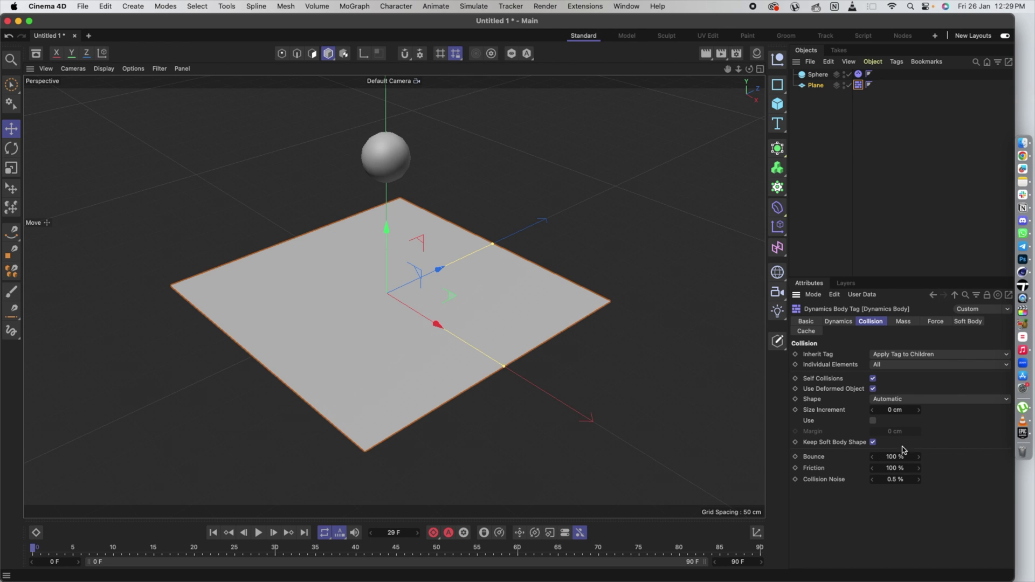
pyautogui.click(919, 458)
pyautogui.click(920, 457)
pyautogui.click(258, 534)
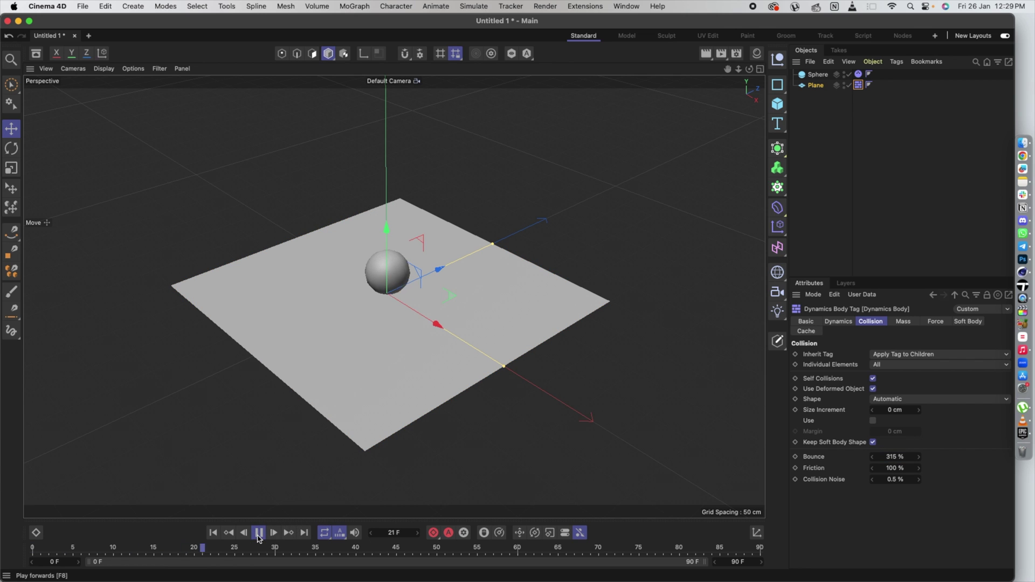
pyautogui.click(258, 534)
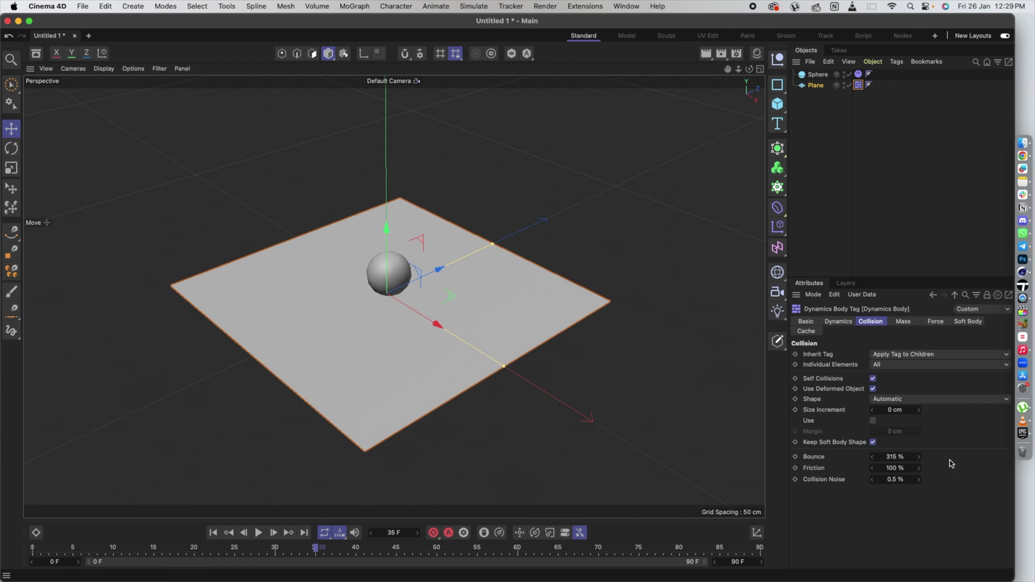
# Step: Increase the plane collider's Bounce to 595% and replay the simulation from the first frame
pyautogui.click(919, 457)
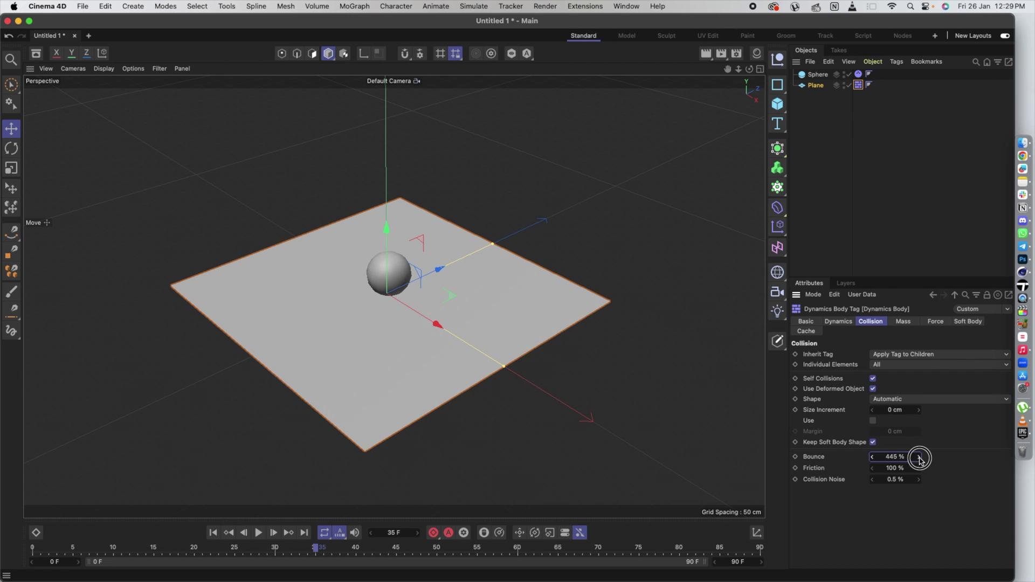
pyautogui.moveTo(919, 457); pyautogui.dragTo(919, 457)
pyautogui.click(215, 535)
pyautogui.click(258, 535)
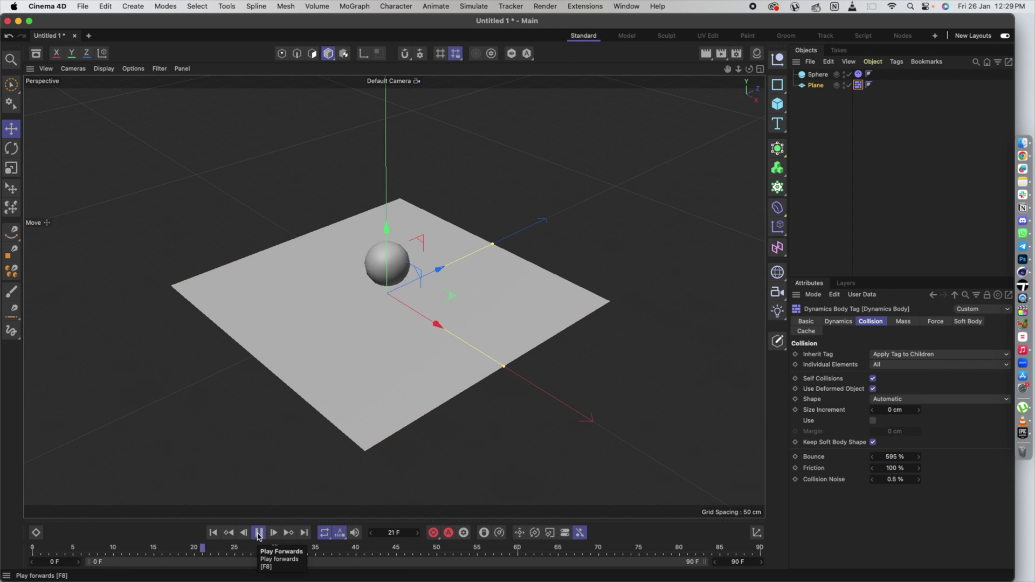
pyautogui.click(213, 533)
pyautogui.click(259, 533)
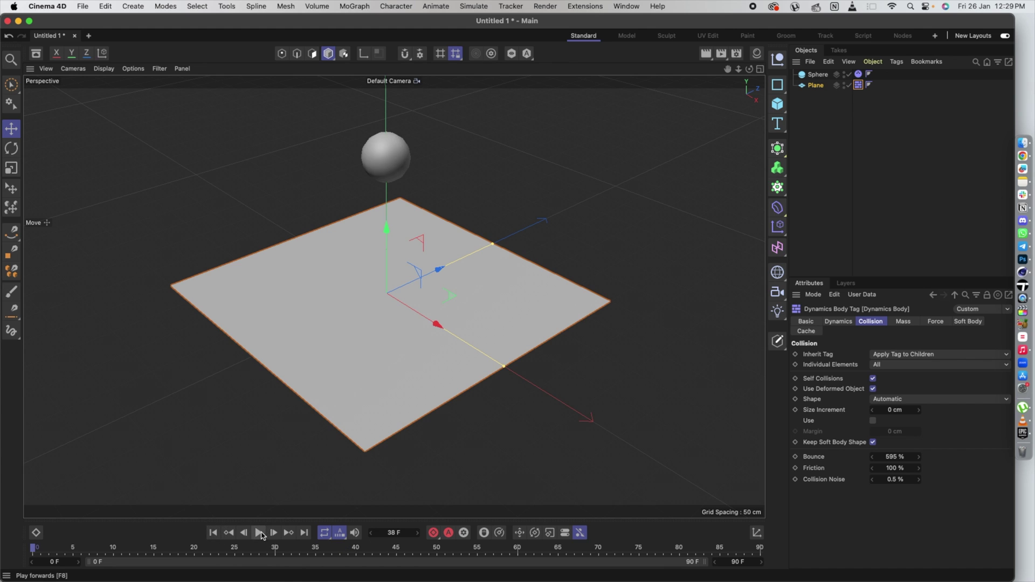
pyautogui.click(260, 534)
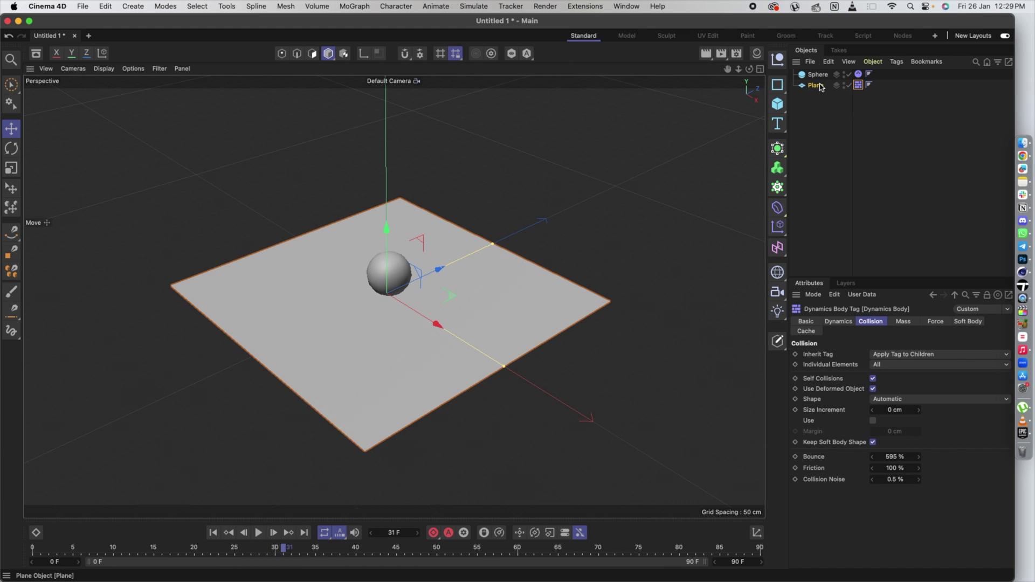
# Step: Raise the Bounce of the sphere's dynamics body tag to 20% and play the simulation from the start
pyautogui.click(859, 74)
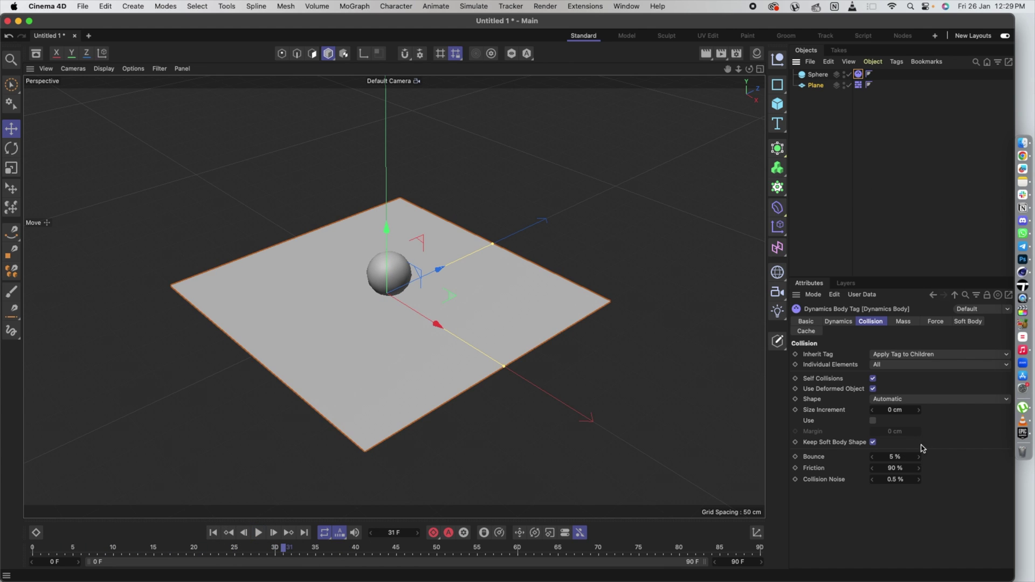
pyautogui.click(919, 457)
pyautogui.click(919, 457)
pyautogui.click(920, 457)
pyautogui.click(238, 532)
pyautogui.click(259, 533)
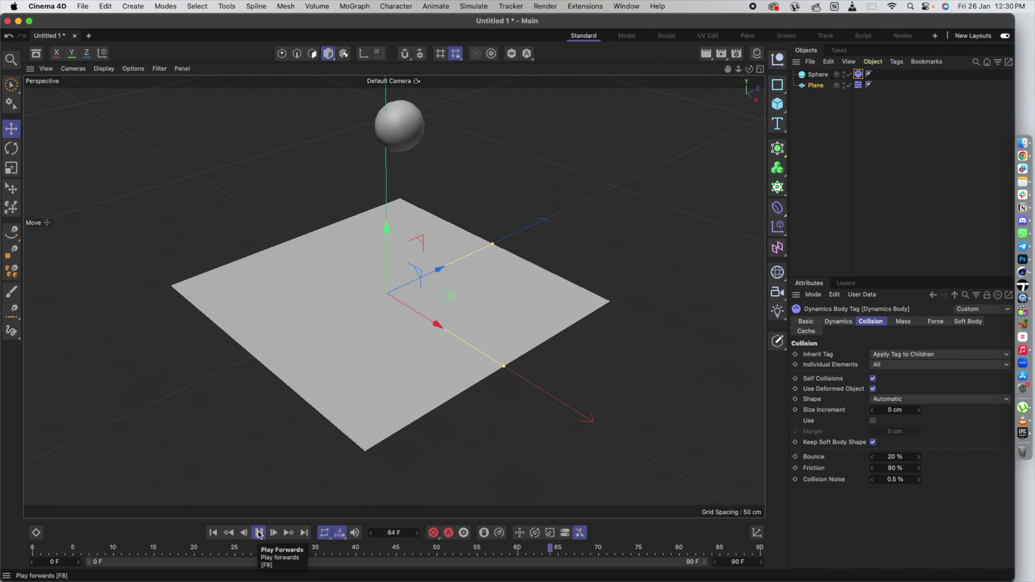
pyautogui.click(259, 533)
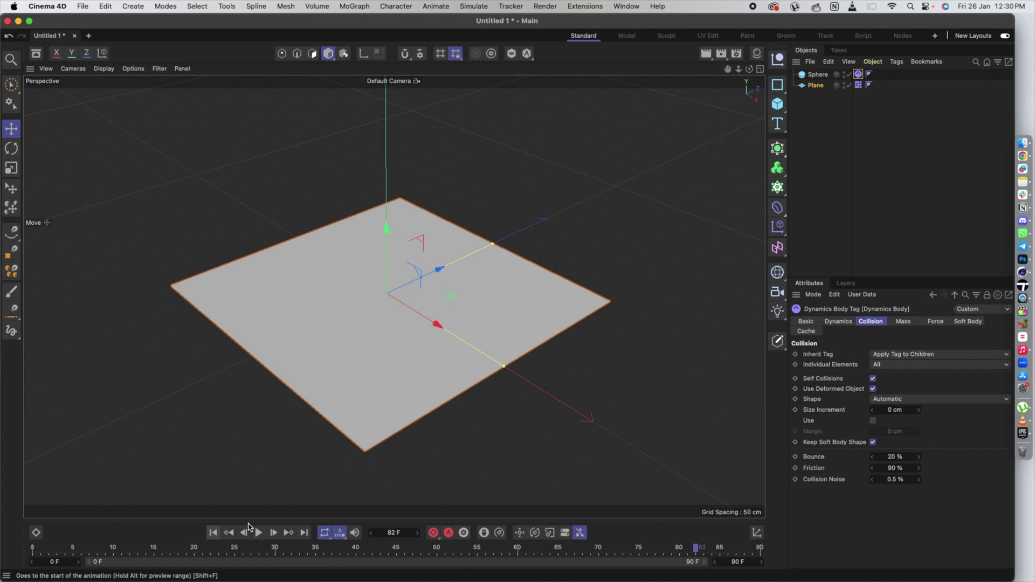
# Step: Set the Bounce of the sphere's dynamics tag to 5% and replay the simulation from the first frame
pyautogui.click(885, 457)
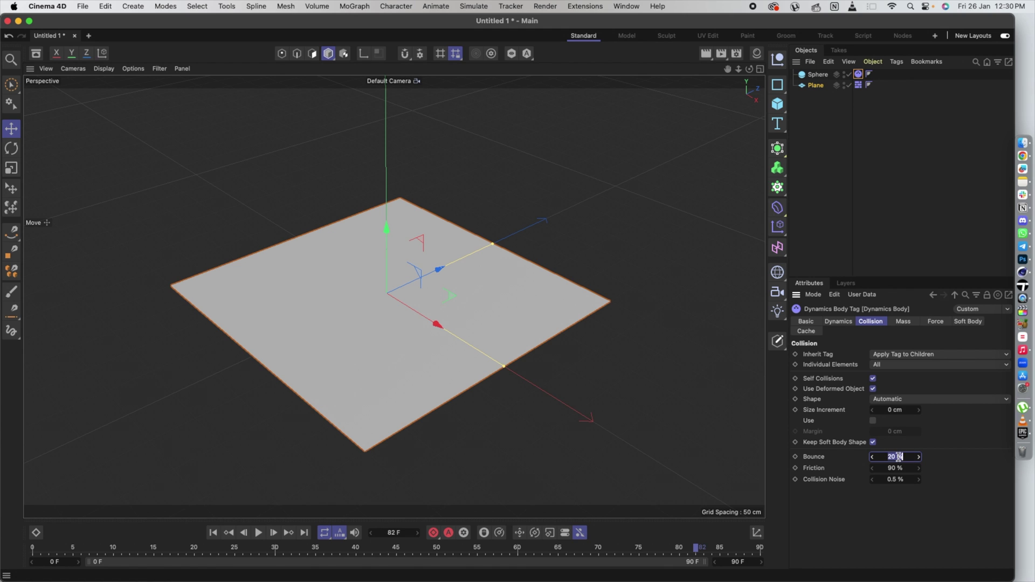
pyautogui.press('Return')
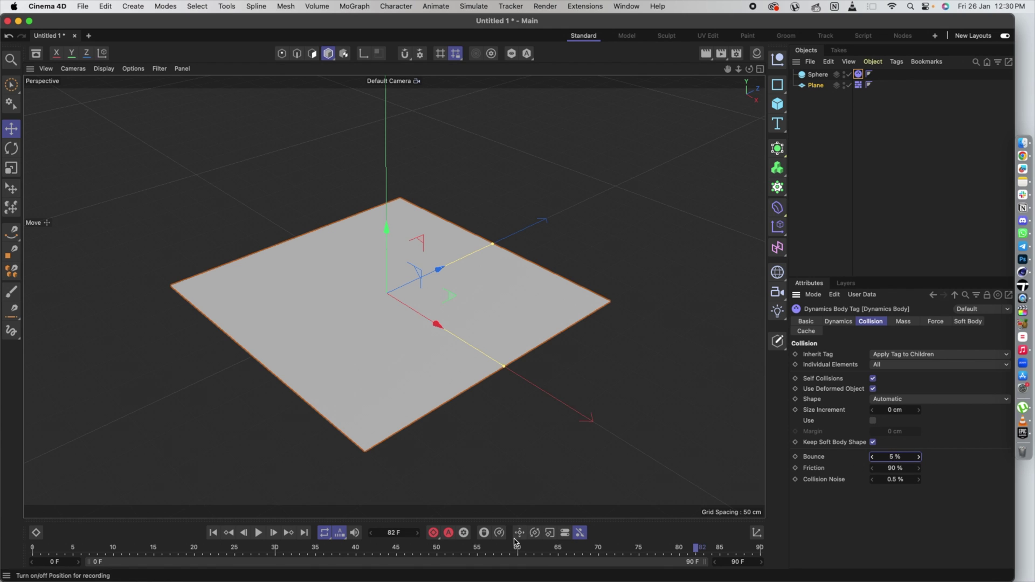
pyautogui.click(213, 532)
pyautogui.click(259, 533)
pyautogui.click(258, 533)
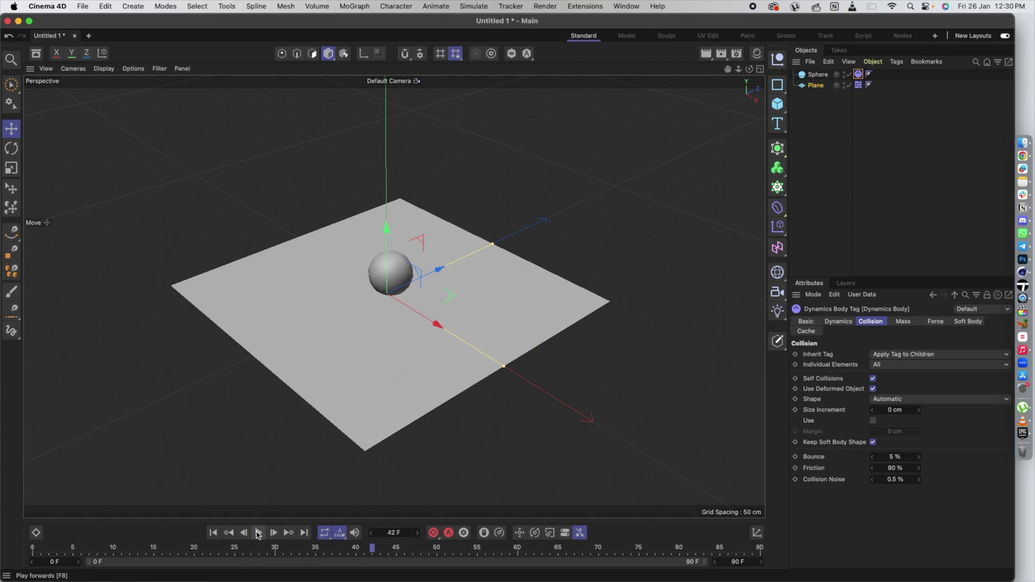
# Step: Set the sphere's collision Bounce to 10% and replay the simulation from the first frame
pyautogui.doubleClick(910, 456)
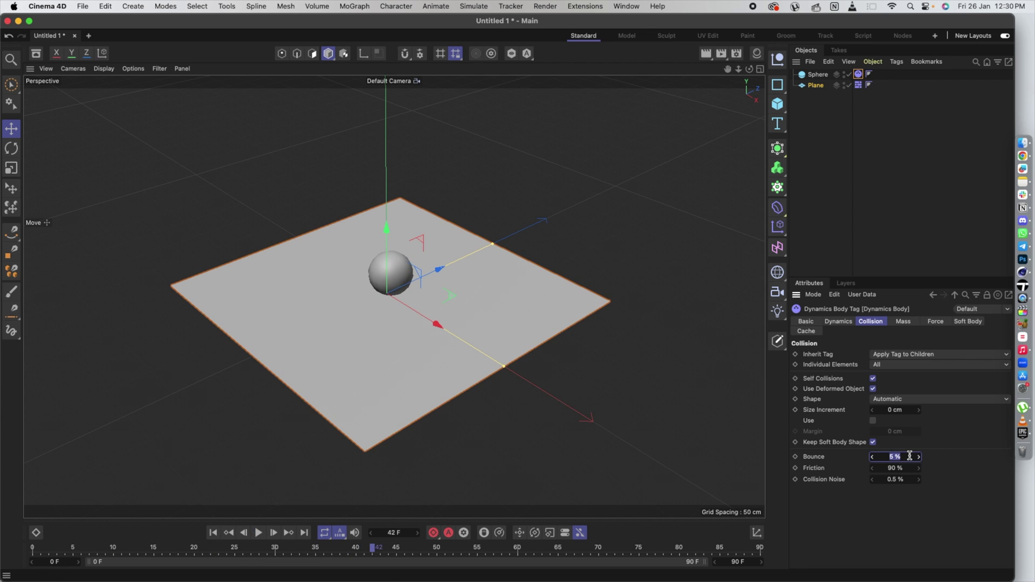
pyautogui.write('10')
pyautogui.press('Return')
pyautogui.click(214, 533)
pyautogui.click(258, 533)
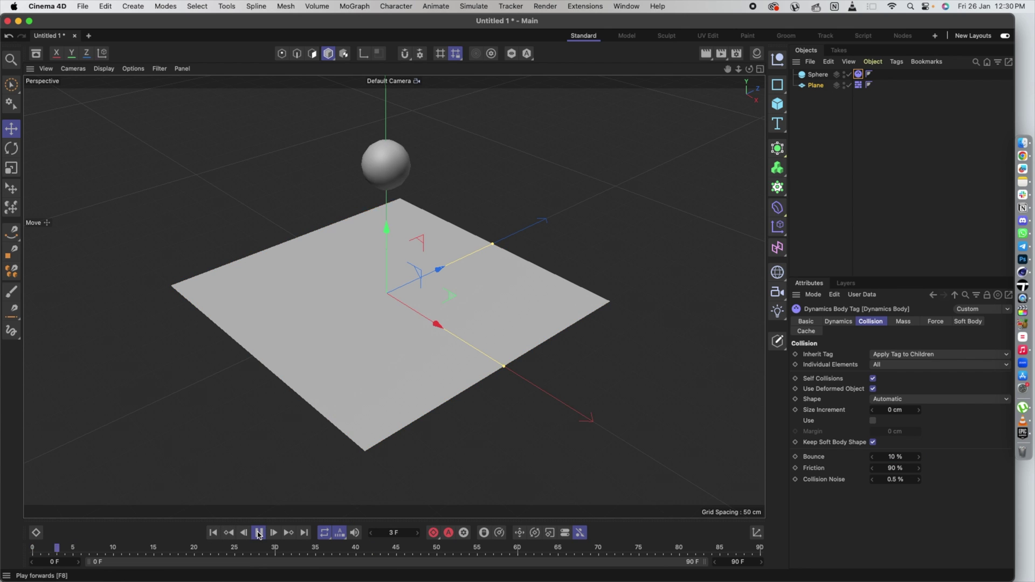
pyautogui.click(259, 533)
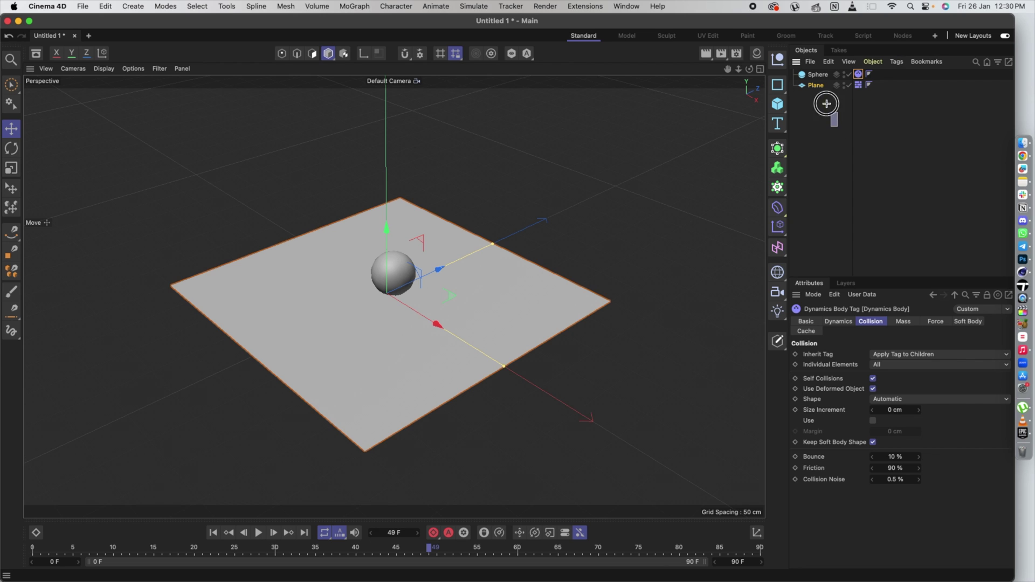
# Step: Delete all objects from the scene and add a new plane
pyautogui.press('super+a')
pyautogui.press('Delete')
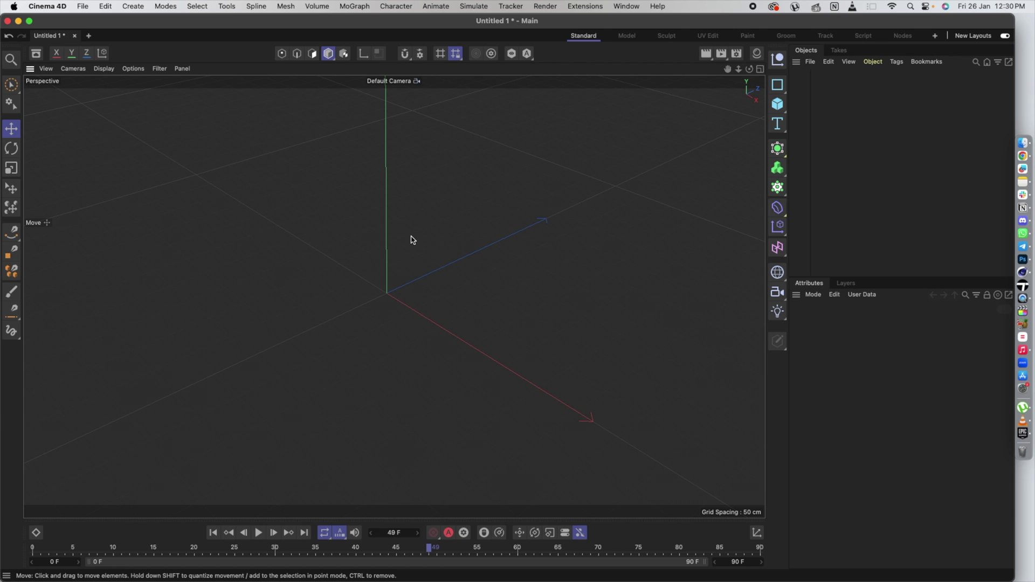
pyautogui.click(777, 105)
pyautogui.click(808, 134)
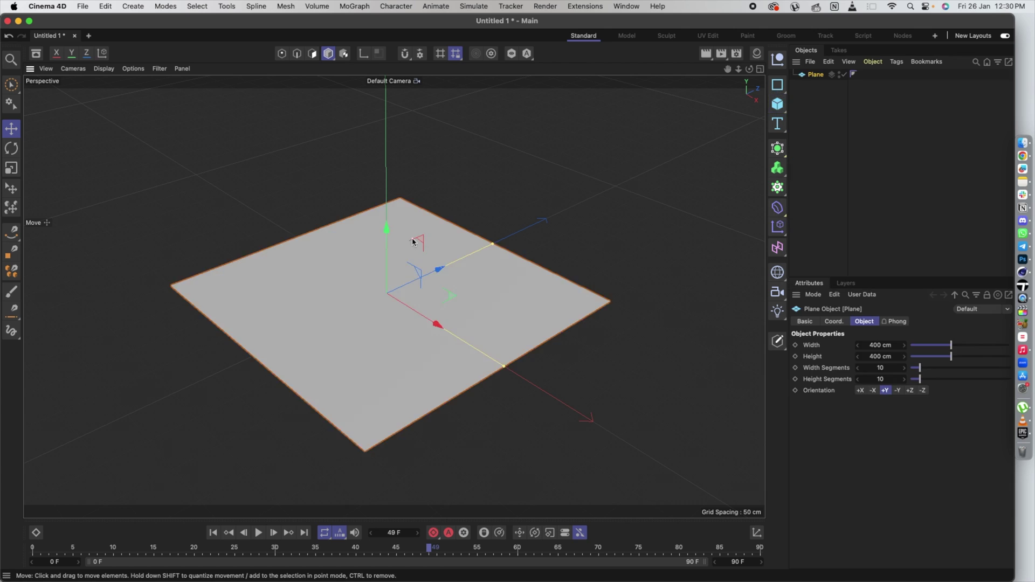
# Step: Resize the plane into a rectangle about 450 cm wide and 291 cm high
pyautogui.press('t')
pyautogui.moveTo(493, 245); pyautogui.dragTo(464, 290)
pyautogui.moveTo(501, 368); pyautogui.dragTo(521, 377)
pyautogui.moveTo(458, 266); pyautogui.dragTo(463, 257)
pyautogui.click(471, 192)
pyautogui.scroll(-2, 459, 209)
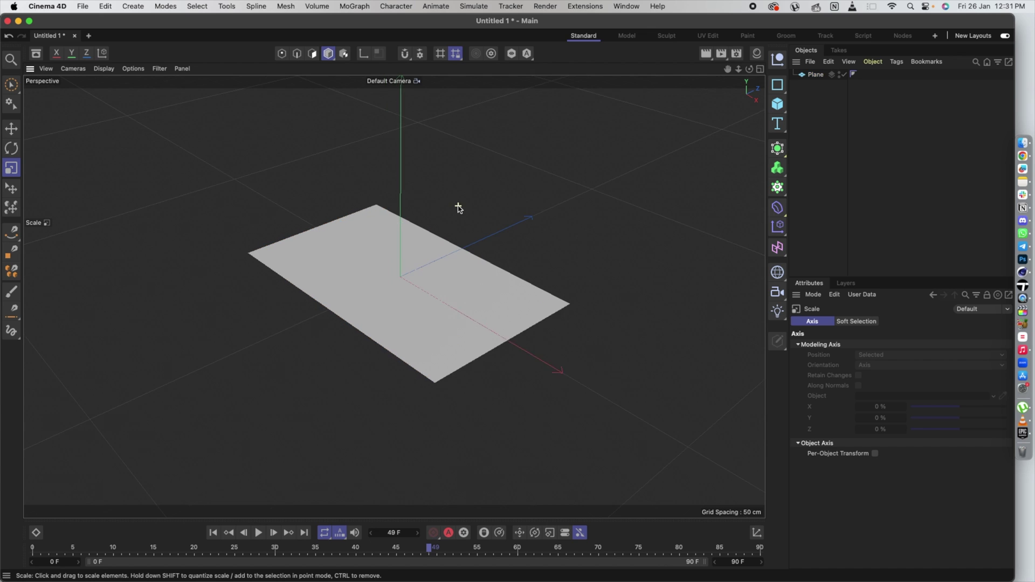
pyautogui.scroll(2, 459, 208)
pyautogui.click(465, 264)
pyautogui.moveTo(462, 261); pyautogui.dragTo(462, 254)
pyautogui.click(478, 185)
pyautogui.scroll(-2, 479, 185)
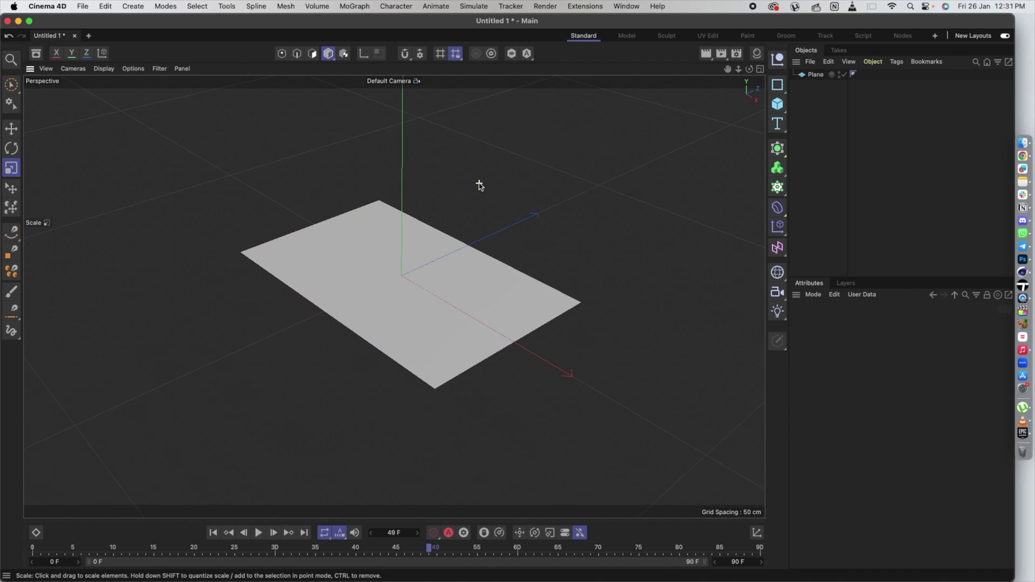
pyautogui.scroll(1, 480, 186)
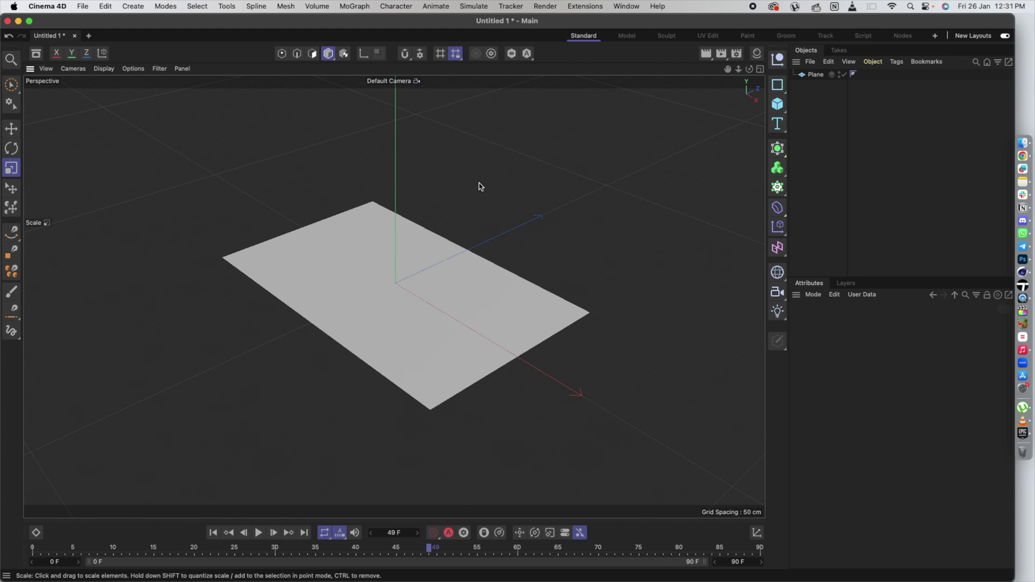
# Step: Add an extruded 3D Text object to the scene, undoing the flat text spline added by mistake
pyautogui.click(776, 126)
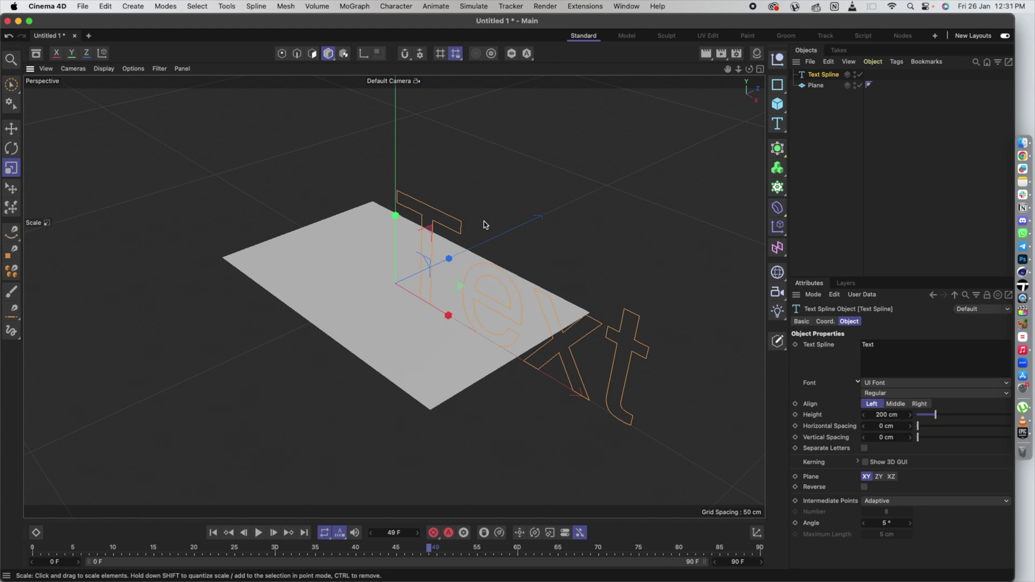
pyautogui.press('super+z')
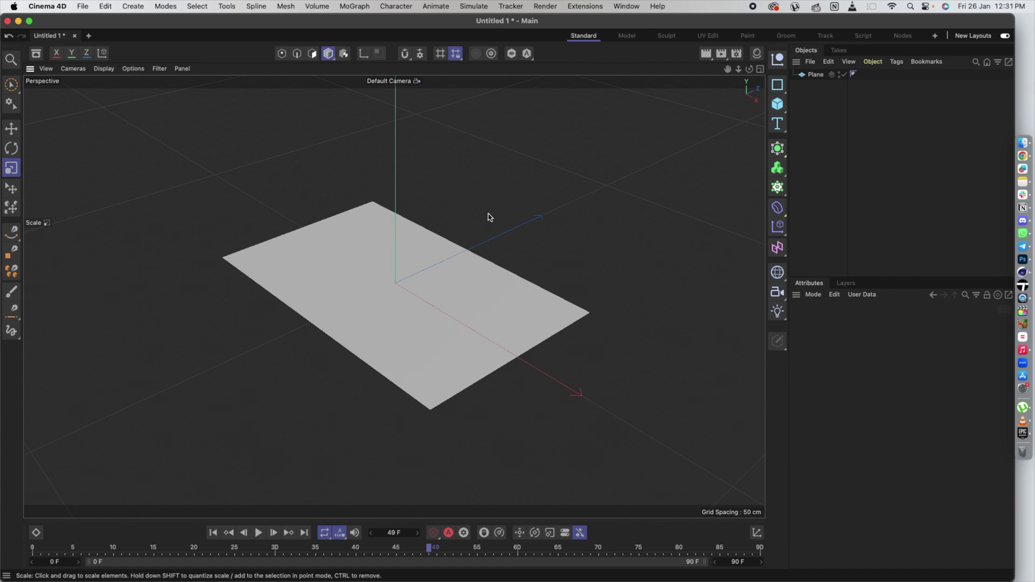
pyautogui.click(784, 132)
pyautogui.moveTo(785, 133)
pyautogui.mouseDown()
pyautogui.moveTo(802, 160)
pyautogui.moveTo(798, 138)
pyautogui.mouseUp()
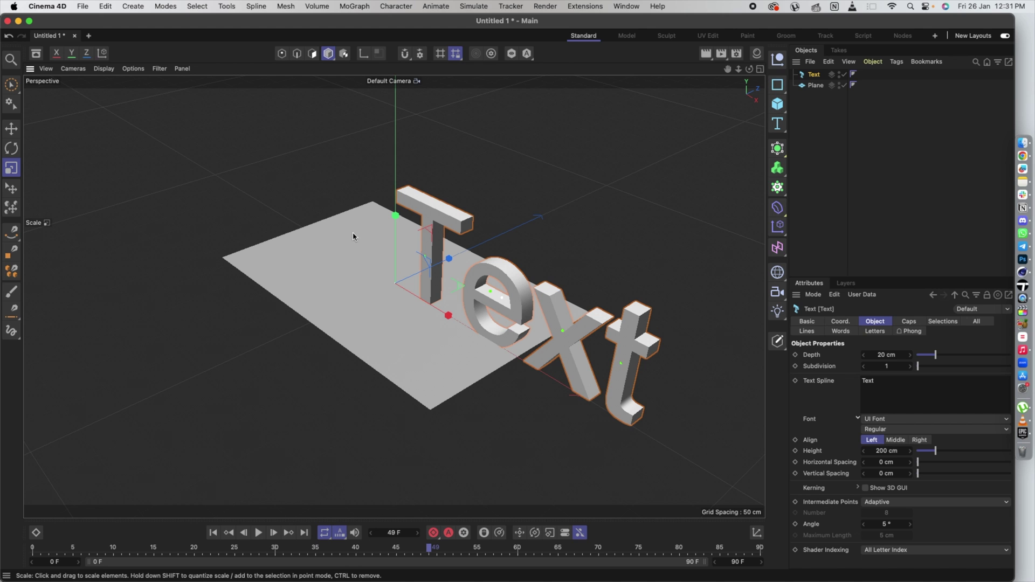
# Step: Replace the wording of the 3D text object with the single letter "a"
pyautogui.click(557, 188)
pyautogui.keyDown('alt'); pyautogui.moveTo(557, 188); pyautogui.dragTo(473, 222, button='middle'); pyautogui.keyUp('alt')
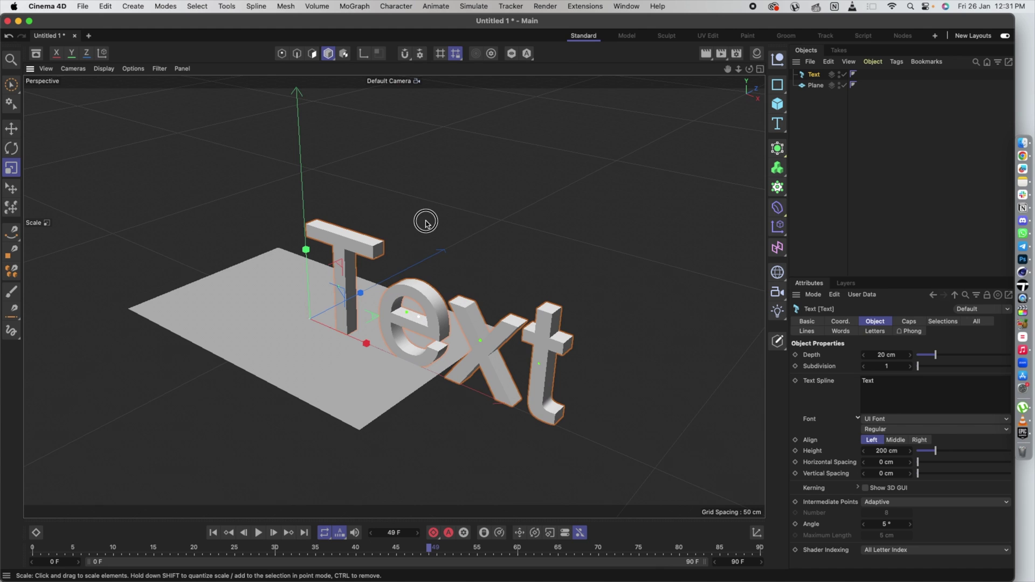
pyautogui.scroll(2, 526, 236)
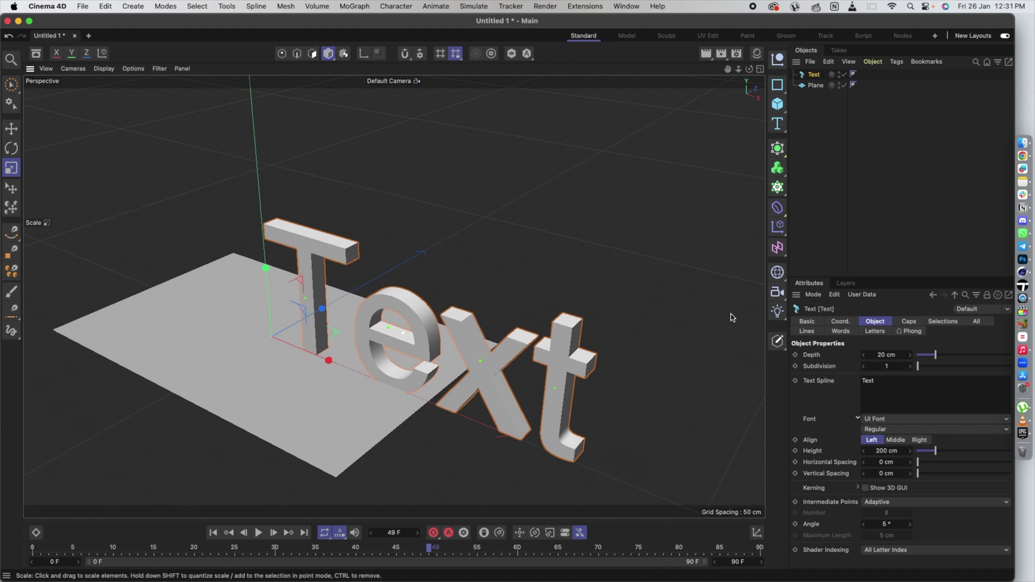
pyautogui.doubleClick(866, 379)
pyautogui.write('a')
pyautogui.click(655, 250)
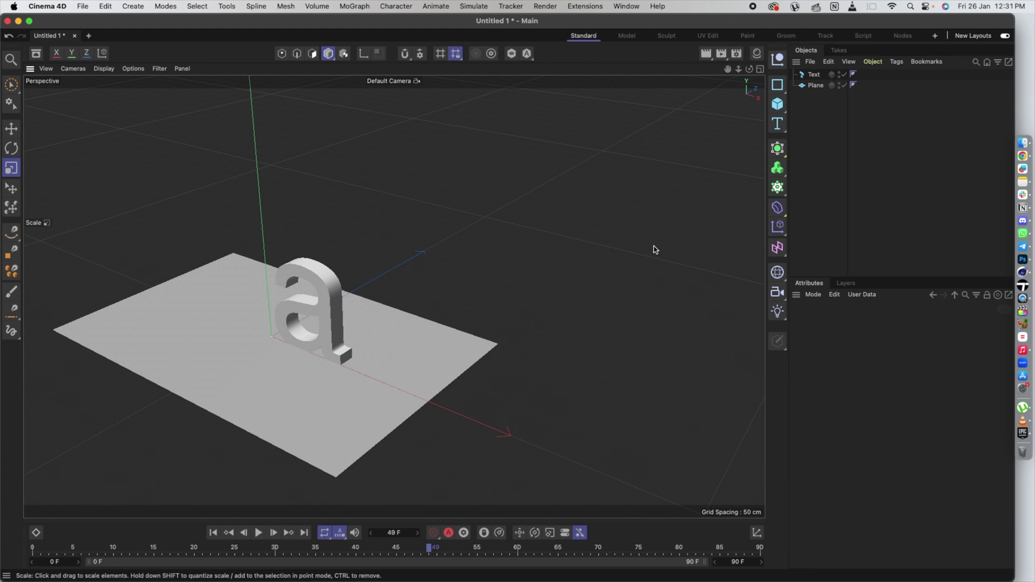
# Step: Change the font of the letter "a" to Rockwell
pyautogui.click(348, 296)
pyautogui.scroll(-1, 308, 233)
pyautogui.scroll(1, 308, 234)
pyautogui.click(884, 389)
pyautogui.doubleClick(884, 389)
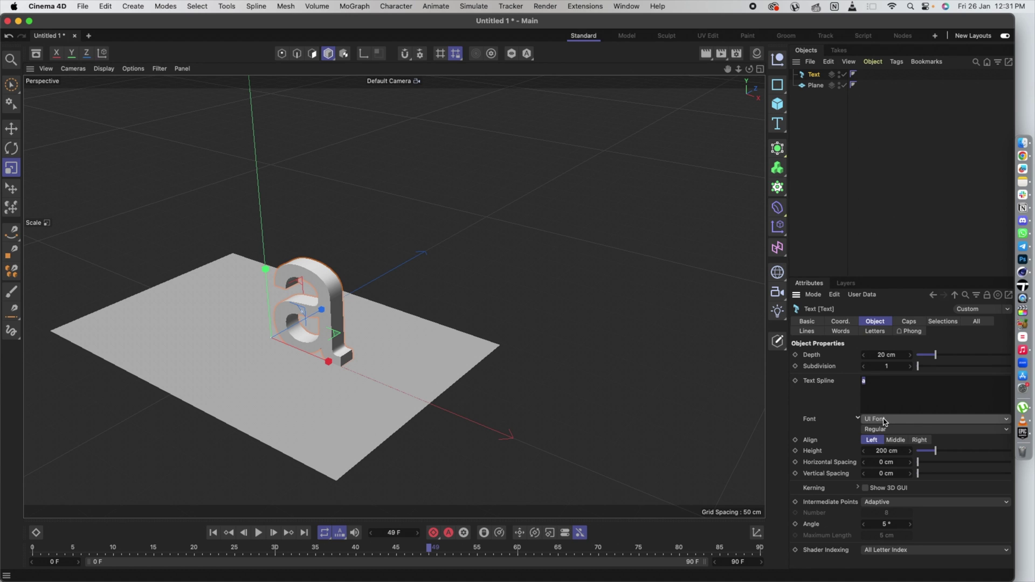
pyautogui.click(885, 419)
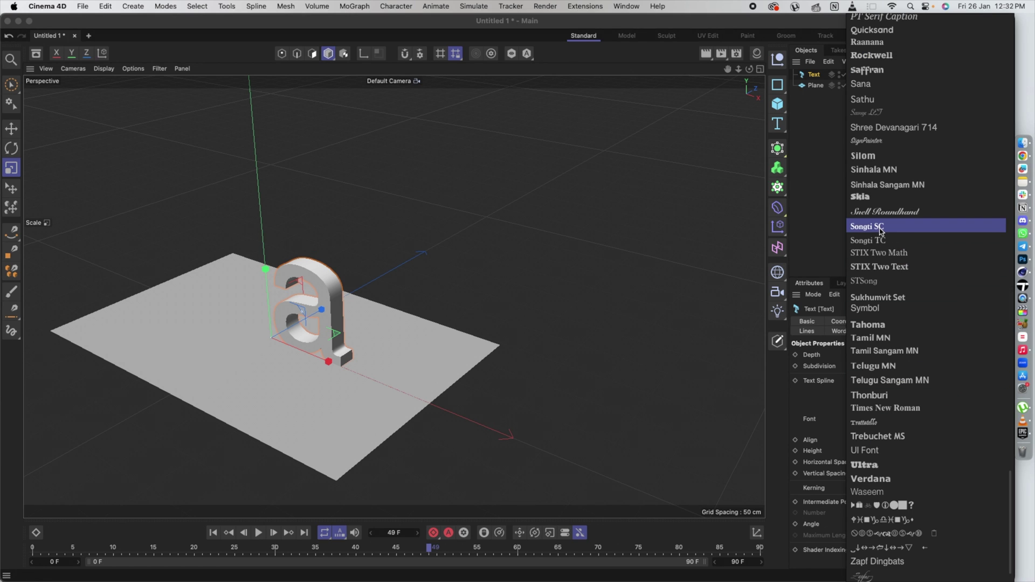
pyautogui.scroll(2, 880, 232)
pyautogui.click(877, 92)
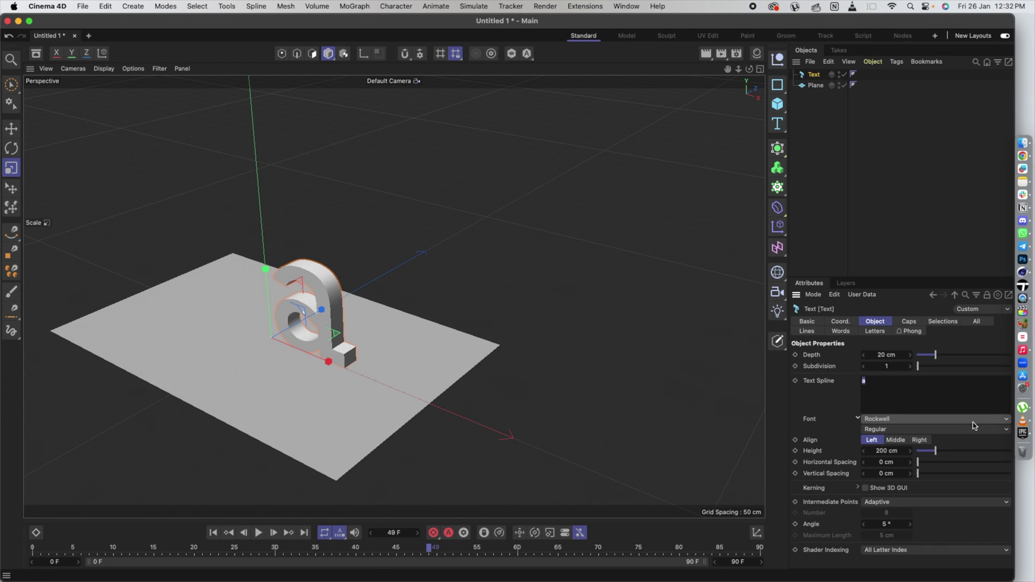
pyautogui.click(544, 314)
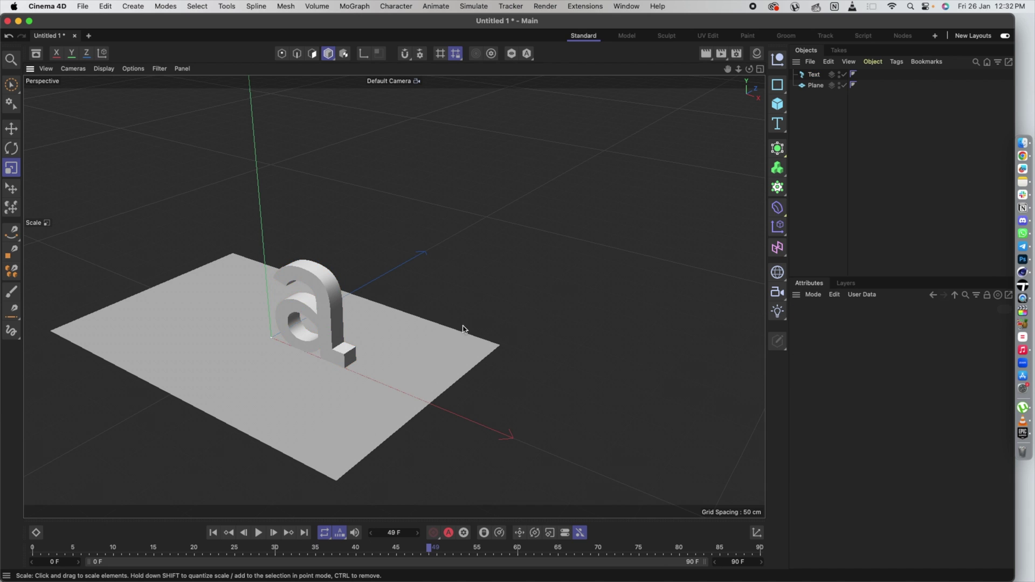
pyautogui.scroll(5, 261, 249)
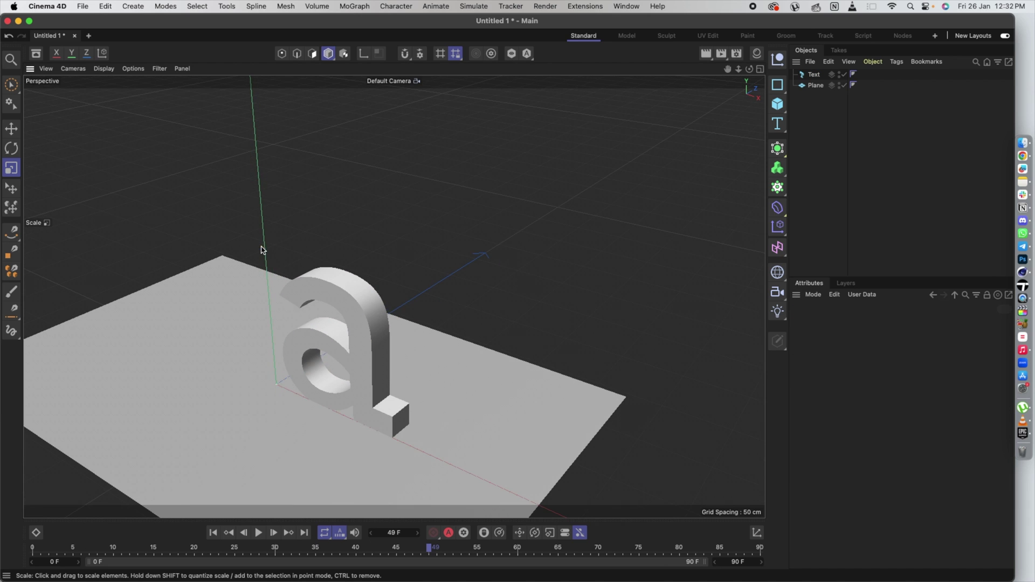
pyautogui.keyDown('ctrl'); pyautogui.moveTo(240, 301); pyautogui.dragTo(253, 294); pyautogui.keyUp('ctrl')
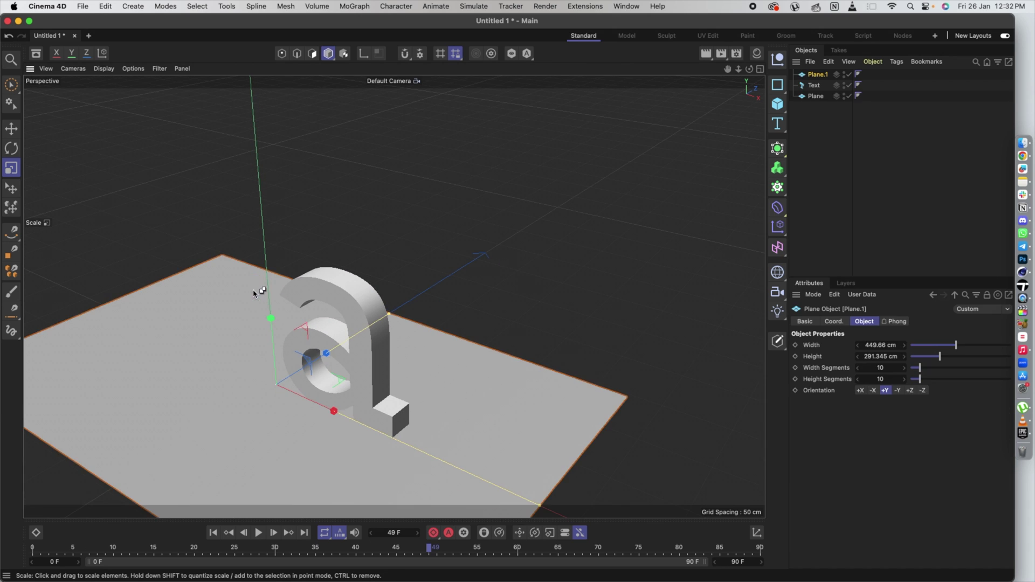
pyautogui.press('super+z')
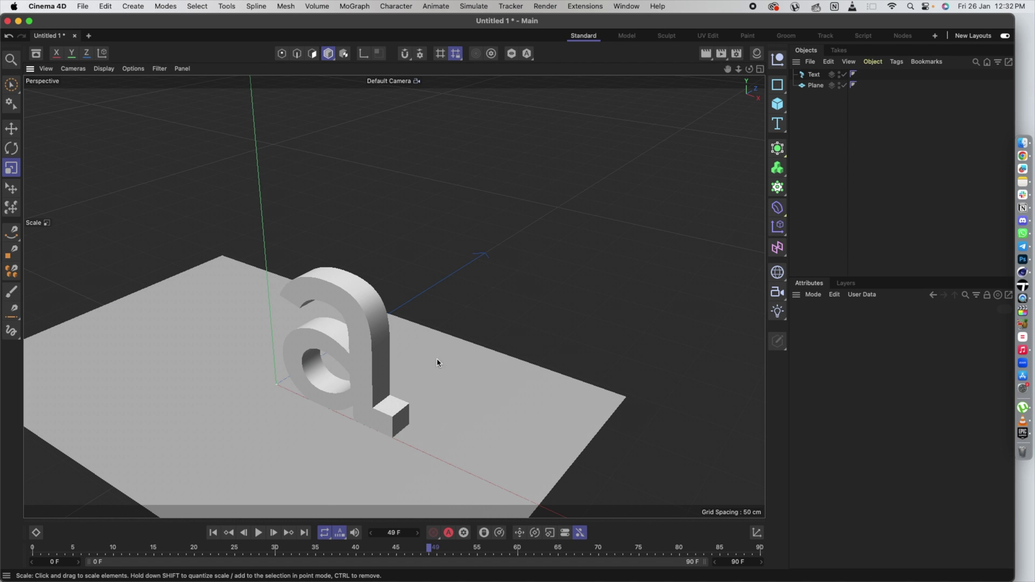
# Step: Scale the letter "a" down uniformly to a text height of about 72 cm and a depth of about 7 cm
pyautogui.moveTo(456, 322)
pyautogui.keyDown('alt'); pyautogui.mouseDown()
pyautogui.moveTo(486, 294)
pyautogui.moveTo(420, 301)
pyautogui.moveTo(490, 307)
pyautogui.moveTo(458, 312)
pyautogui.mouseUp(); pyautogui.keyUp('alt')
pyautogui.click(368, 323)
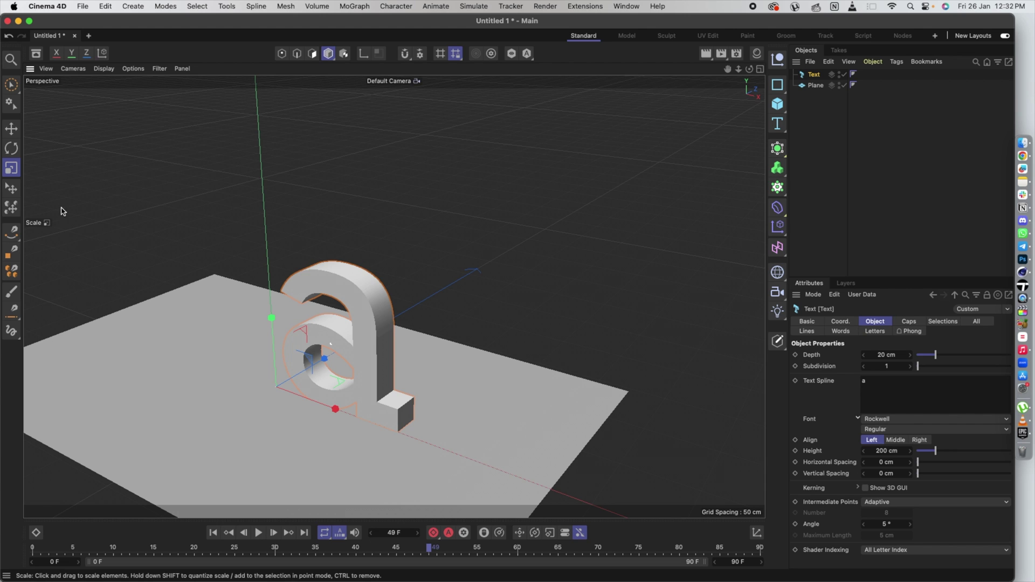
pyautogui.click(11, 169)
pyautogui.moveTo(421, 136); pyautogui.dragTo(294, 356)
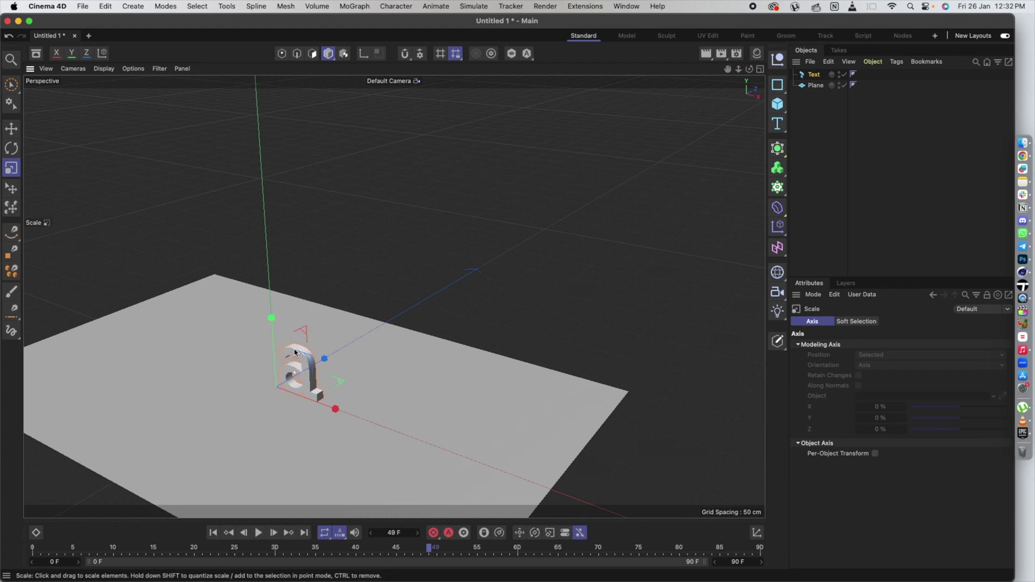
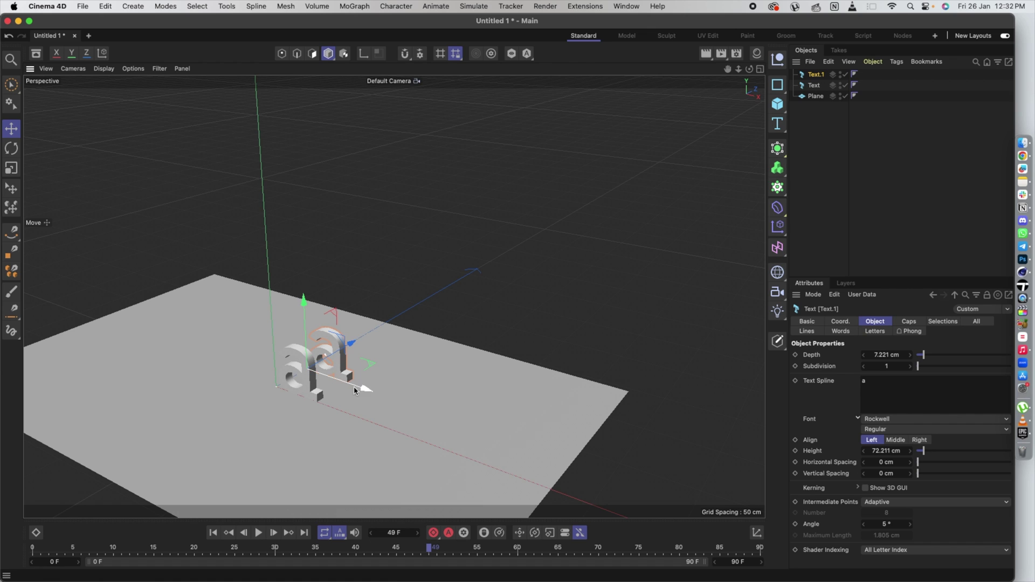
# Step: Change the text of the duplicated letter behind the "a" to "b"
pyautogui.write('b')
pyautogui.click(430, 356)
pyautogui.click(345, 361)
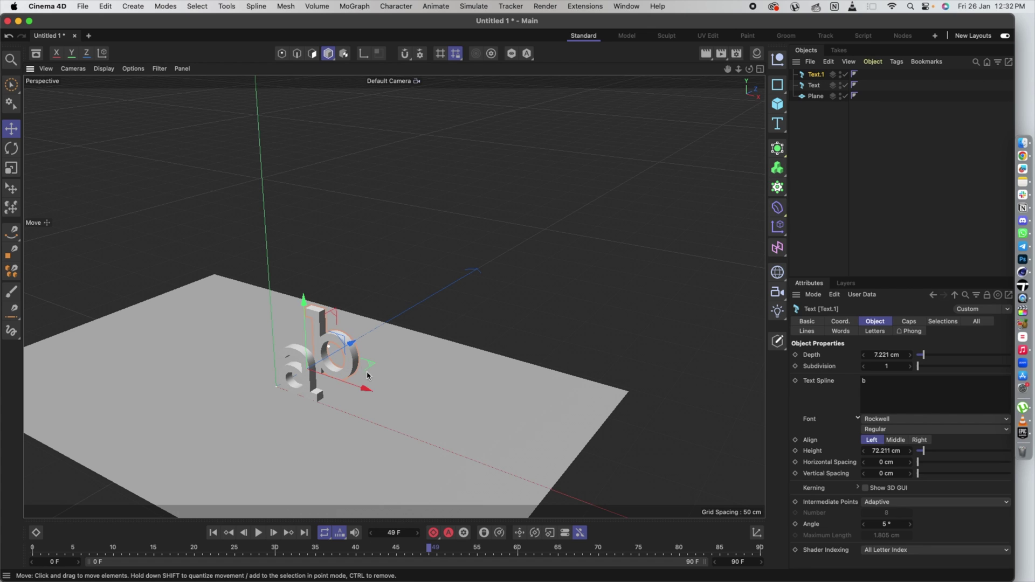
# Step: Duplicate the letter "b" along the X axis and change the copy's text to "c"
pyautogui.keyDown('ctrl'); pyautogui.moveTo(360, 390); pyautogui.dragTo(422, 410); pyautogui.keyUp('ctrl')
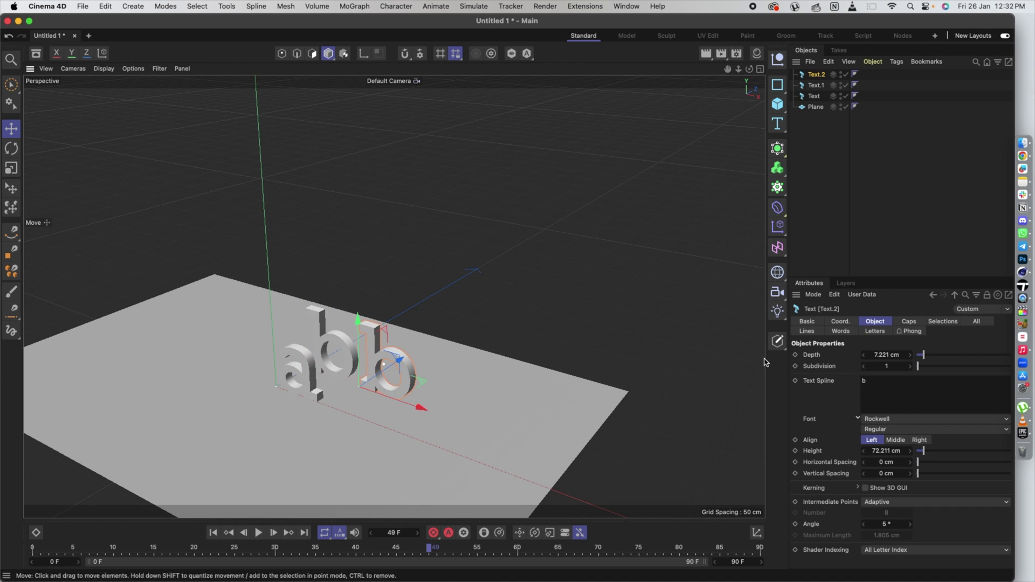
pyautogui.write('c')
pyautogui.click(478, 360)
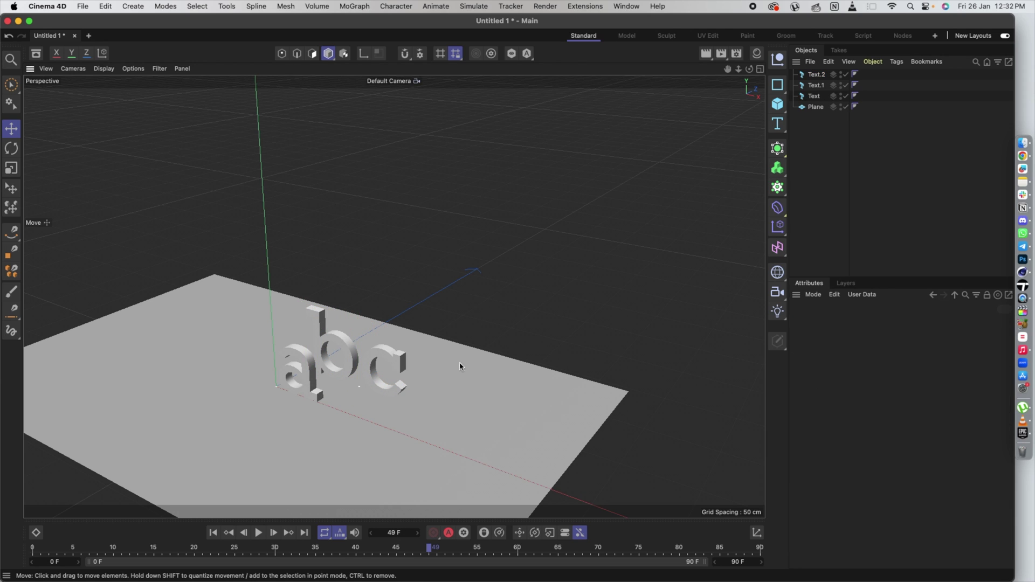
# Step: Duplicate the letter "c" along the Z axis toward the front of the plane and change the copy's text to "d"
pyautogui.click(402, 371)
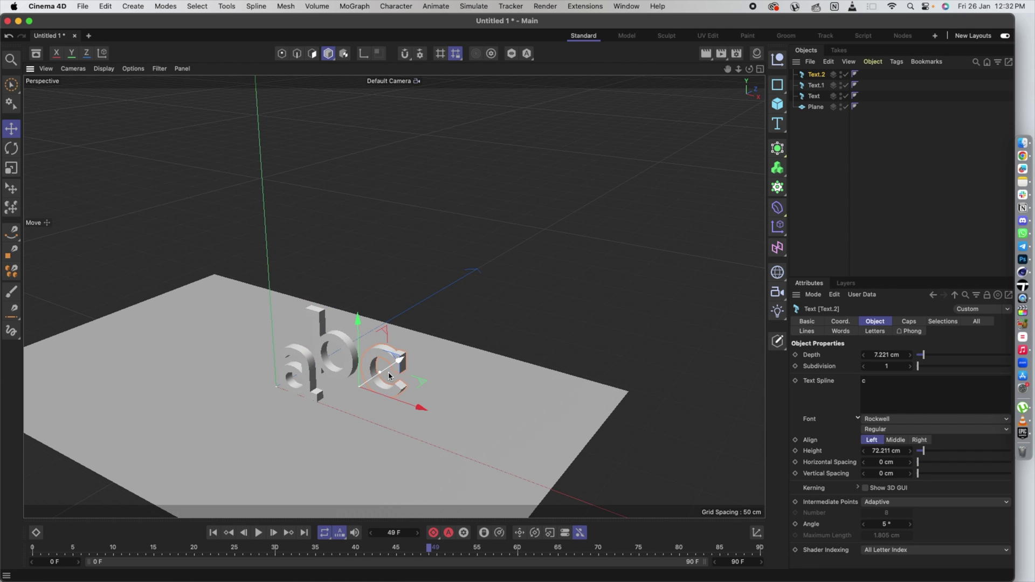
pyautogui.keyDown('ctrl'); pyautogui.moveTo(391, 371); pyautogui.dragTo(351, 394); pyautogui.keyUp('ctrl')
pyautogui.doubleClick(863, 380)
pyautogui.write('d')
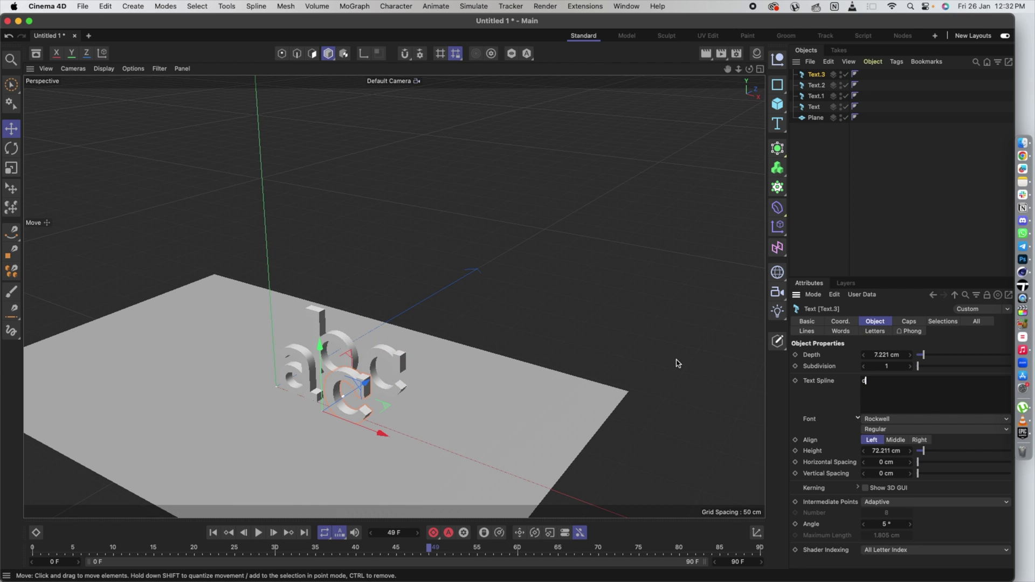
# Step: Duplicate the letter "d" into four further letters across the plane and change their texts to "e", "f", "i" and "k"
pyautogui.click(421, 358)
pyautogui.click(364, 395)
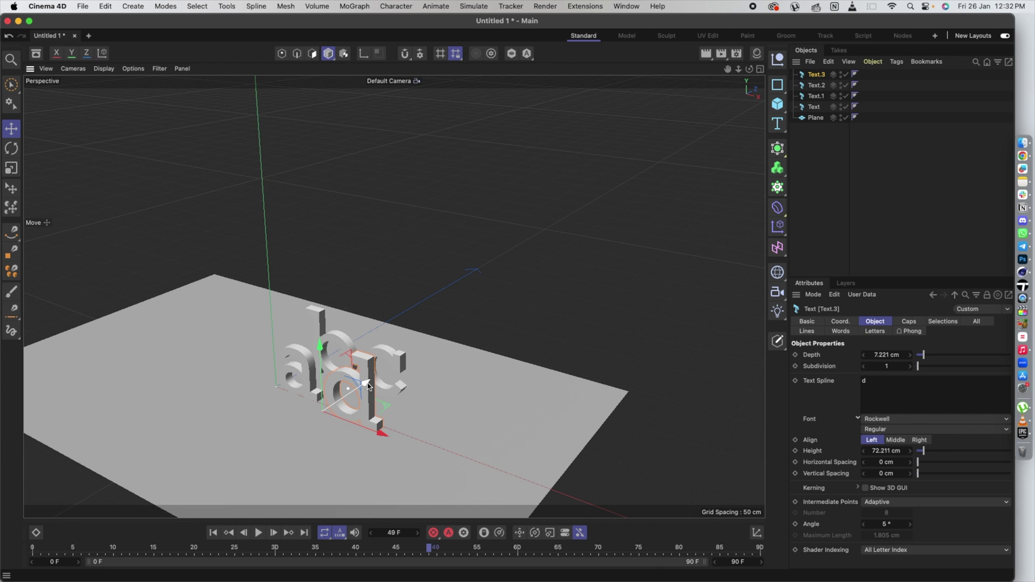
pyautogui.keyDown('ctrl'); pyautogui.moveTo(369, 386); pyautogui.dragTo(440, 380); pyautogui.keyUp('ctrl')
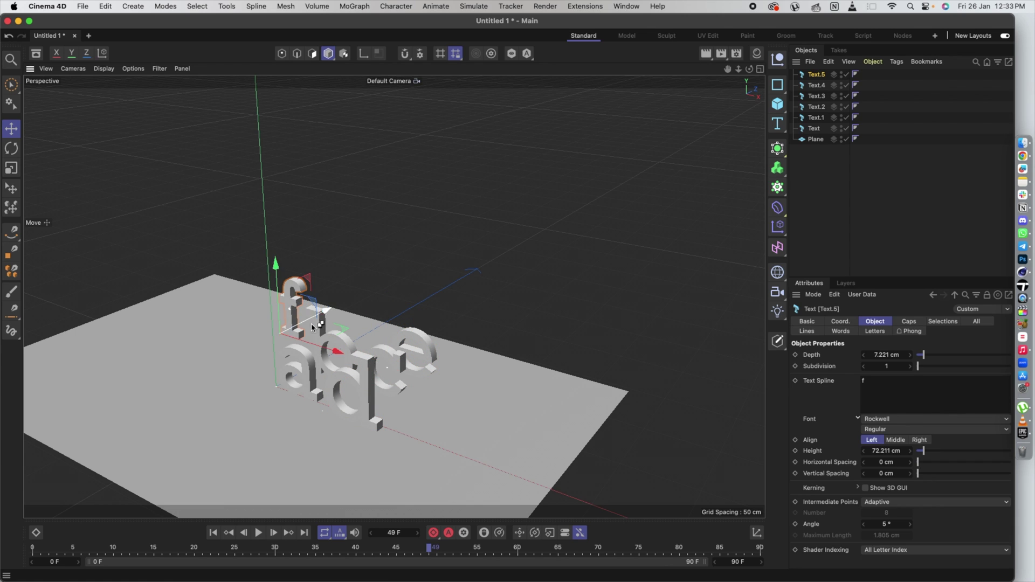
pyautogui.keyDown('ctrl'); pyautogui.moveTo(302, 312); pyautogui.dragTo(345, 345); pyautogui.keyUp('ctrl')
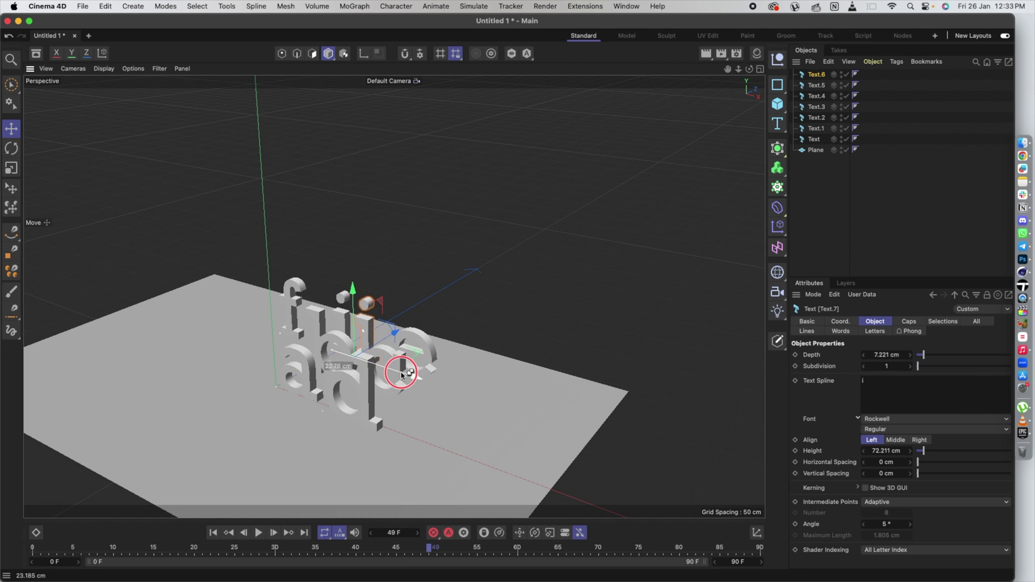
pyautogui.click(647, 285)
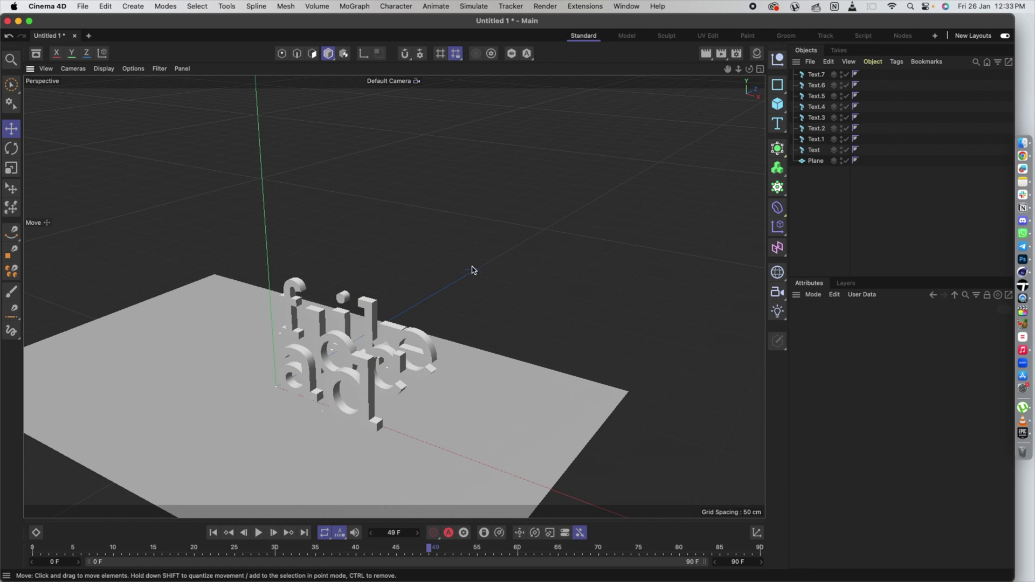
# Step: Spread the crowded letters apart on the plane by moving "k", "i", "f" and "d" away from their neighbours
pyautogui.click(376, 316)
pyautogui.moveTo(361, 299); pyautogui.dragTo(422, 354)
pyautogui.click(341, 302)
pyautogui.moveTo(330, 281); pyautogui.dragTo(329, 264)
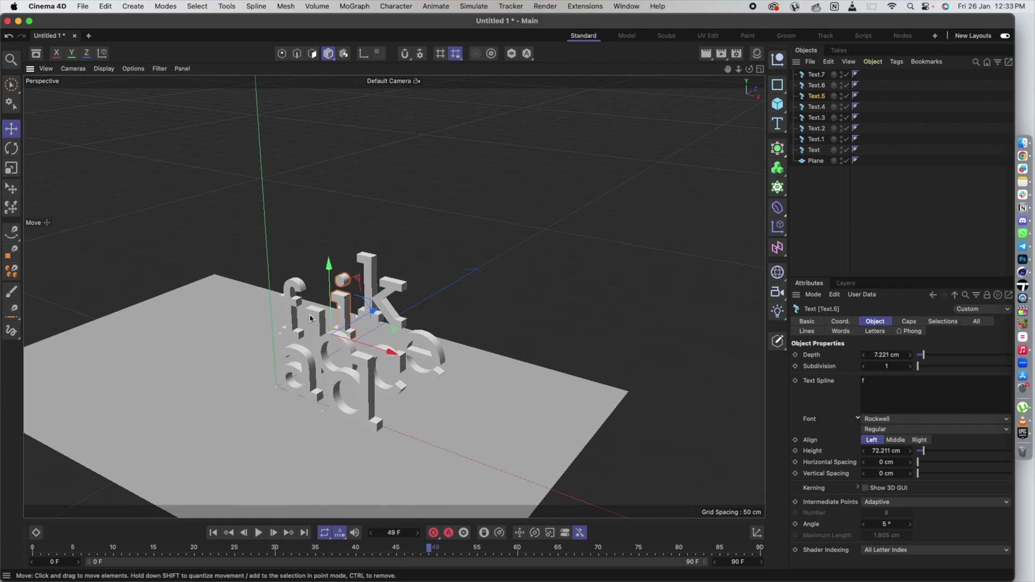
pyautogui.moveTo(295, 306); pyautogui.dragTo(279, 311)
pyautogui.click(387, 410)
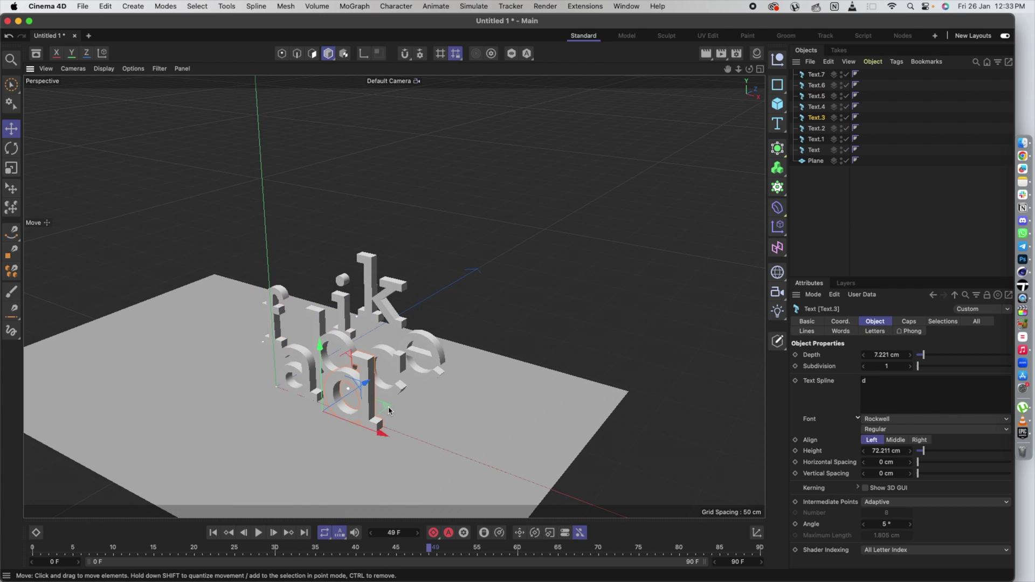
pyautogui.moveTo(388, 410); pyautogui.dragTo(400, 416)
pyautogui.click(937, 123)
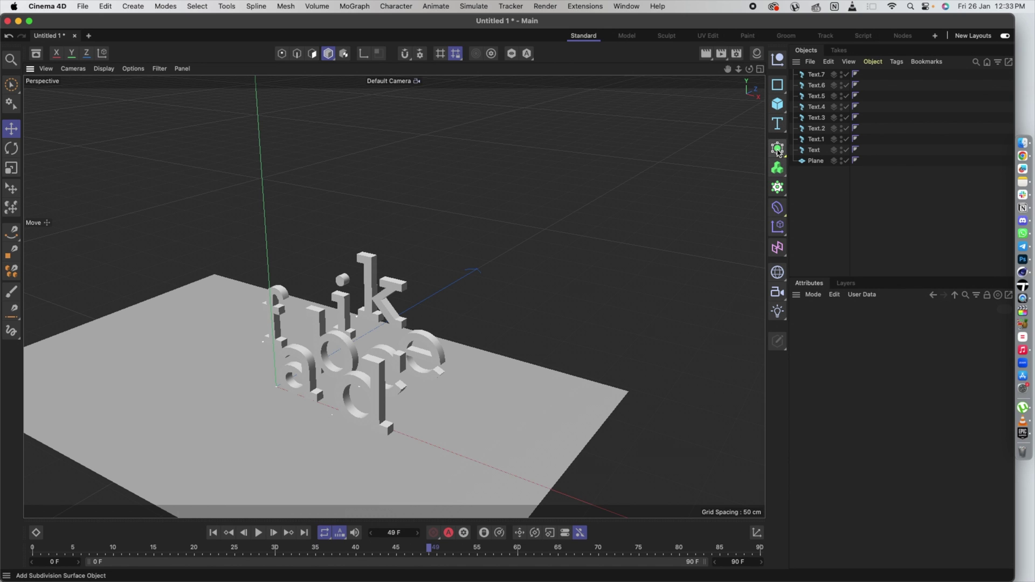
# Step: Add a Cloner and make all eight letter objects its children
pyautogui.click(778, 187)
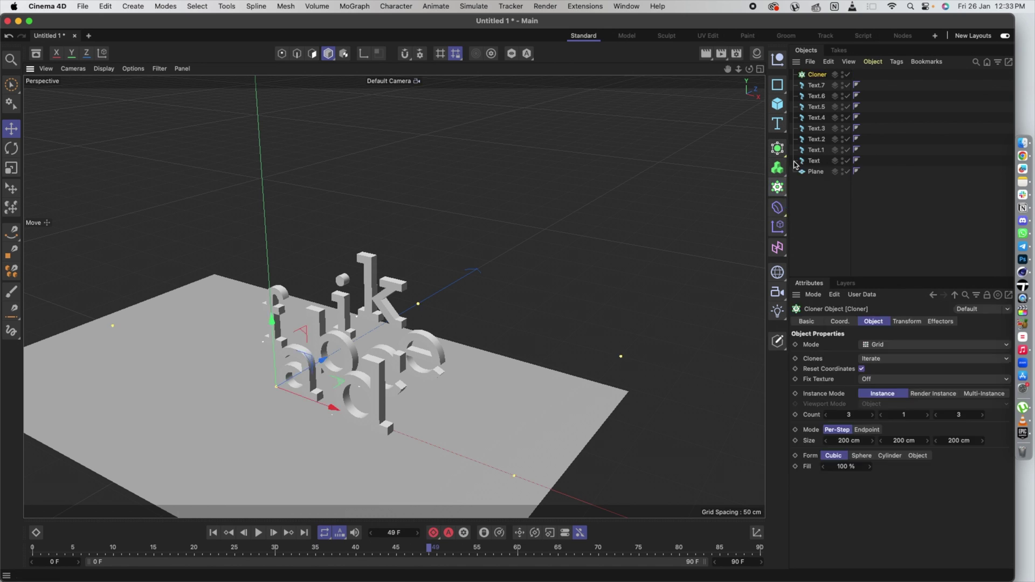
pyautogui.click(816, 85)
pyautogui.keyDown('shift'); pyautogui.click(814, 161); pyautogui.keyUp('shift')
pyautogui.moveTo(821, 117); pyautogui.dragTo(814, 75)
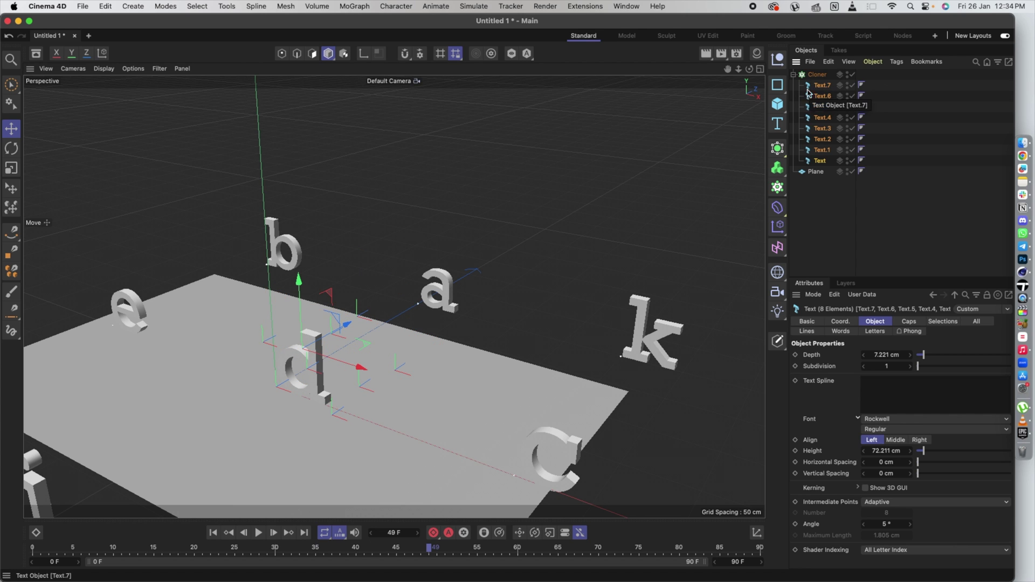
pyautogui.click(793, 74)
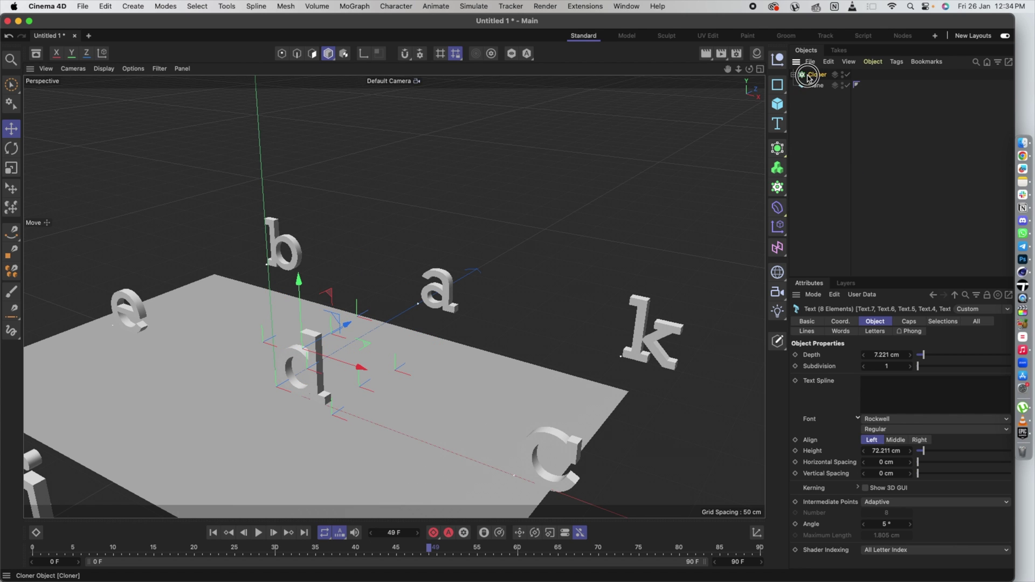
pyautogui.click(810, 75)
pyautogui.scroll(-5, 542, 226)
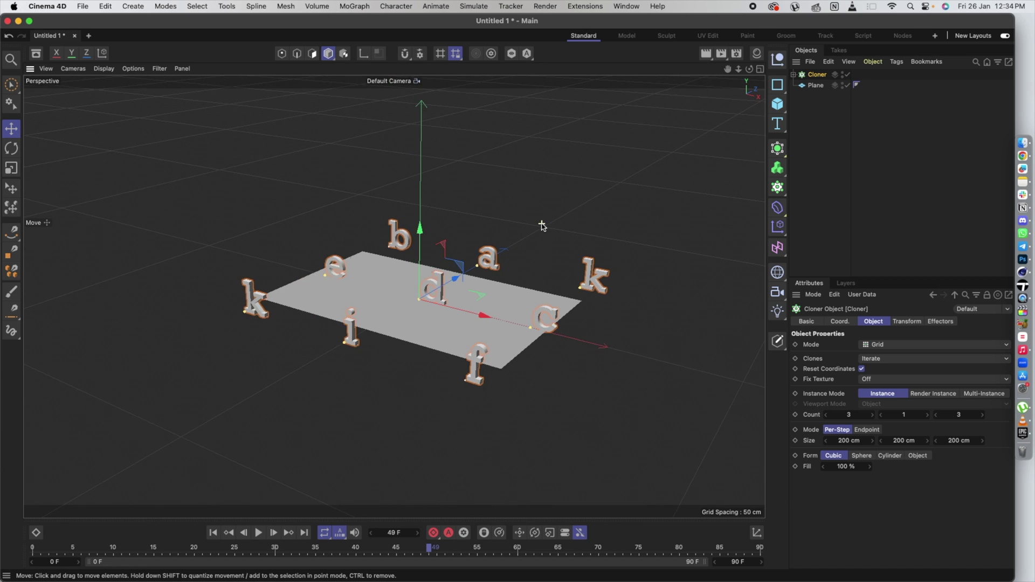
pyautogui.scroll(2, 542, 227)
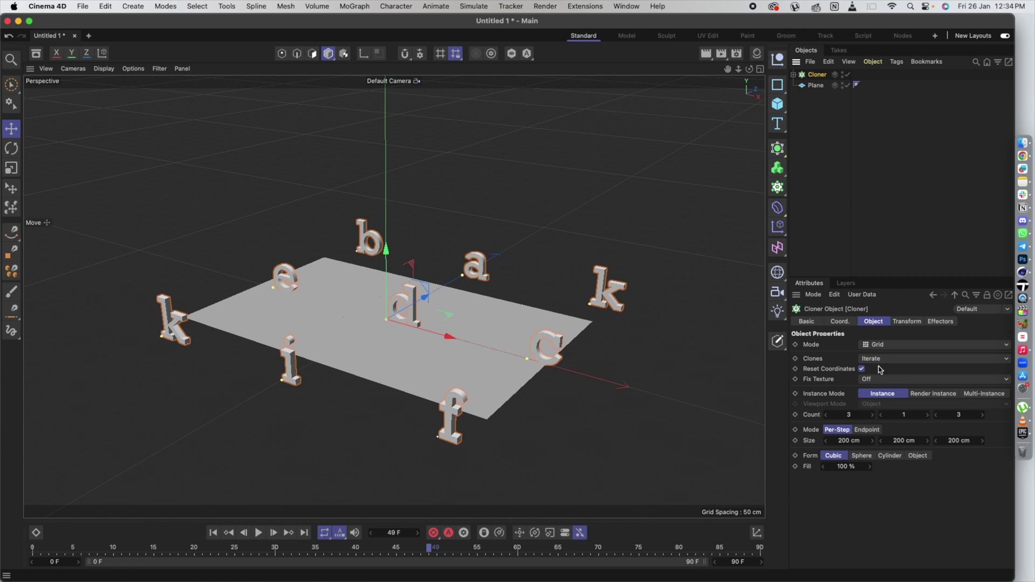
# Step: Try the Cloner's Object, Linear and Radial modes and return it to Grid mode
pyautogui.click(877, 347)
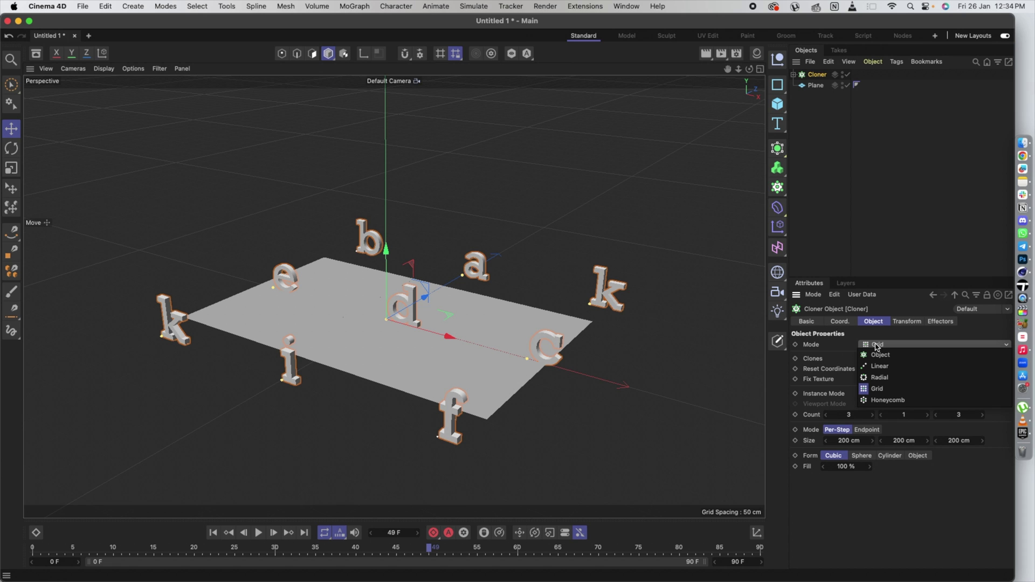
pyautogui.click(879, 354)
pyautogui.click(877, 349)
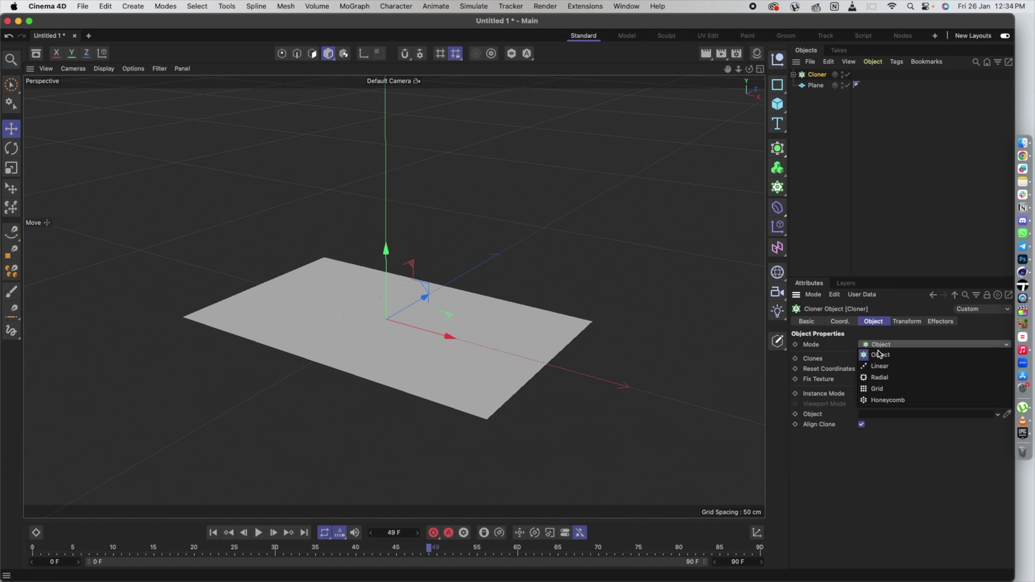
pyautogui.click(880, 355)
pyautogui.click(879, 348)
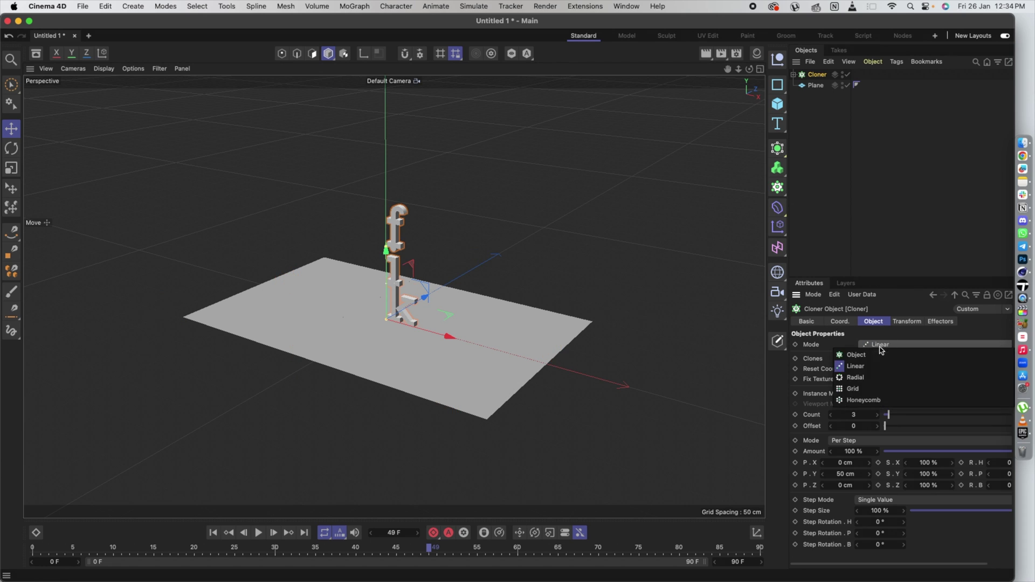
pyautogui.click(882, 374)
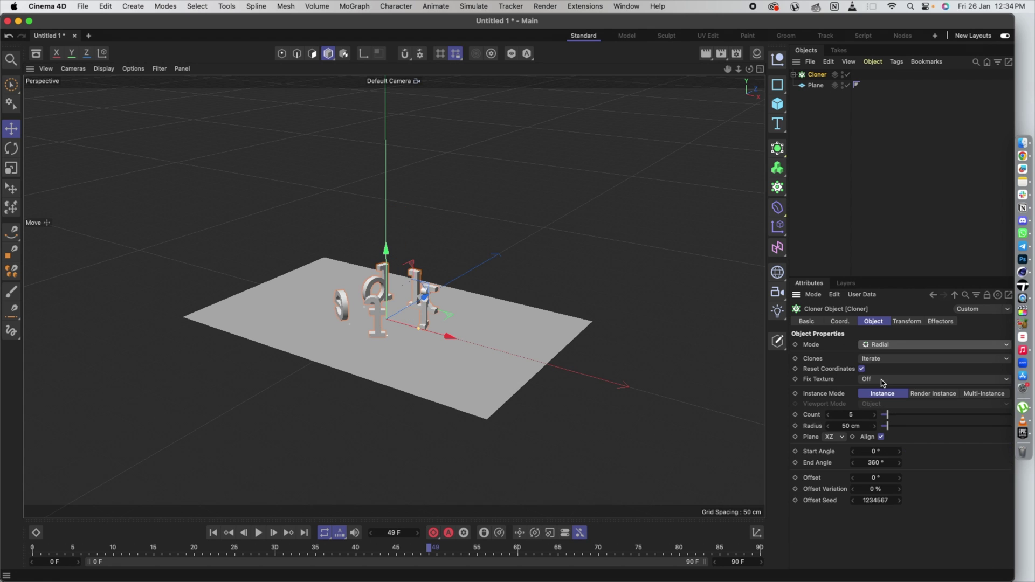
pyautogui.click(881, 348)
pyautogui.click(881, 380)
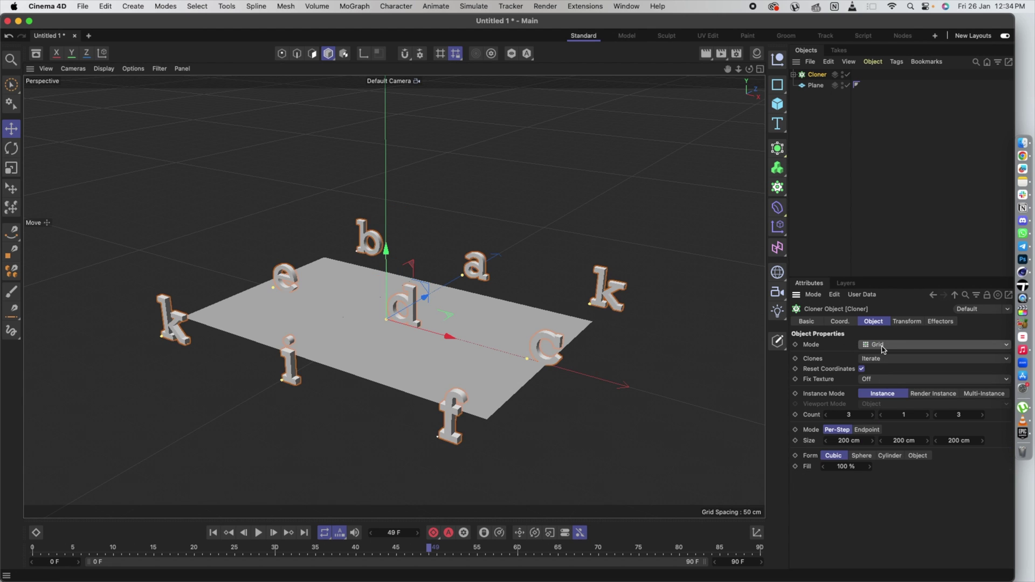
# Step: Try a Radial Cloner with count 9, radius 114 cm and offset 1°, and return it to Grid mode
pyautogui.click(882, 347)
pyautogui.click(884, 376)
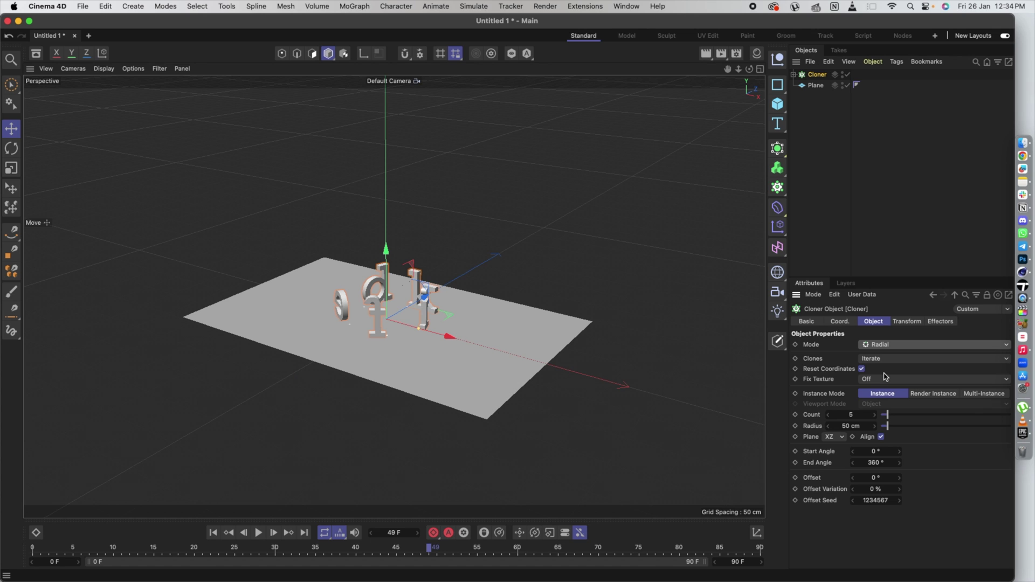
pyautogui.moveTo(888, 415); pyautogui.dragTo(898, 428)
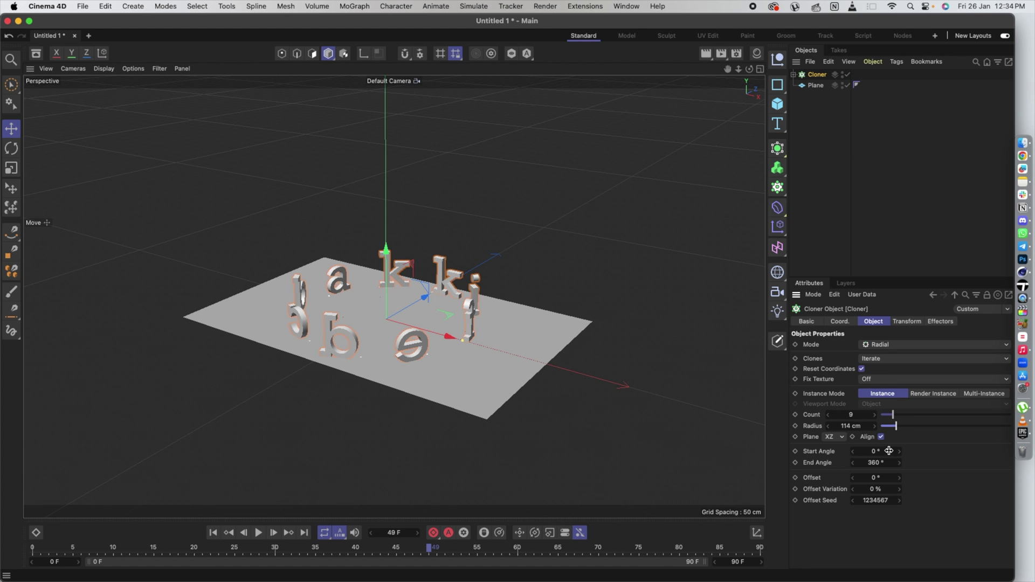
pyautogui.click(899, 478)
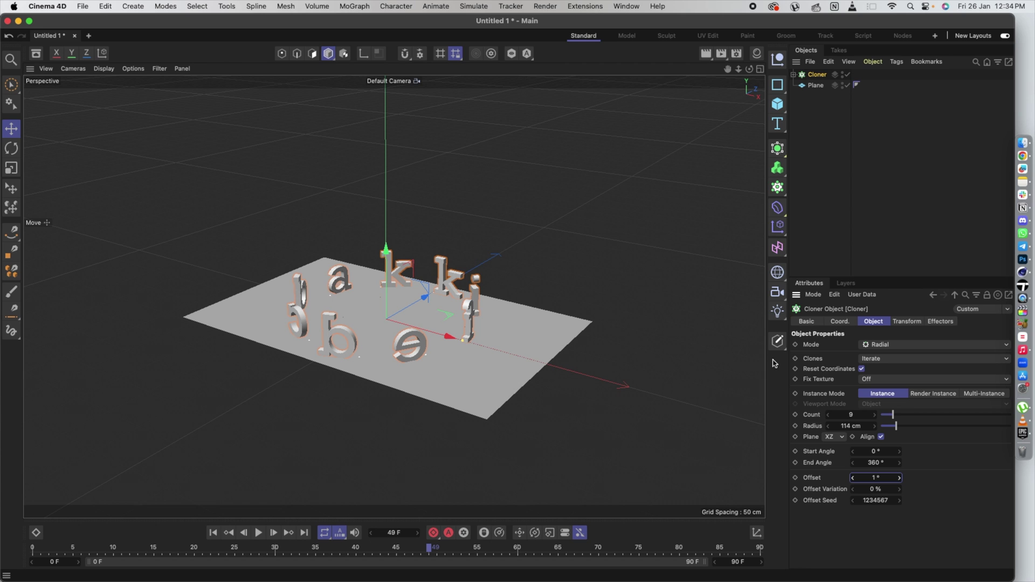
pyautogui.click(867, 349)
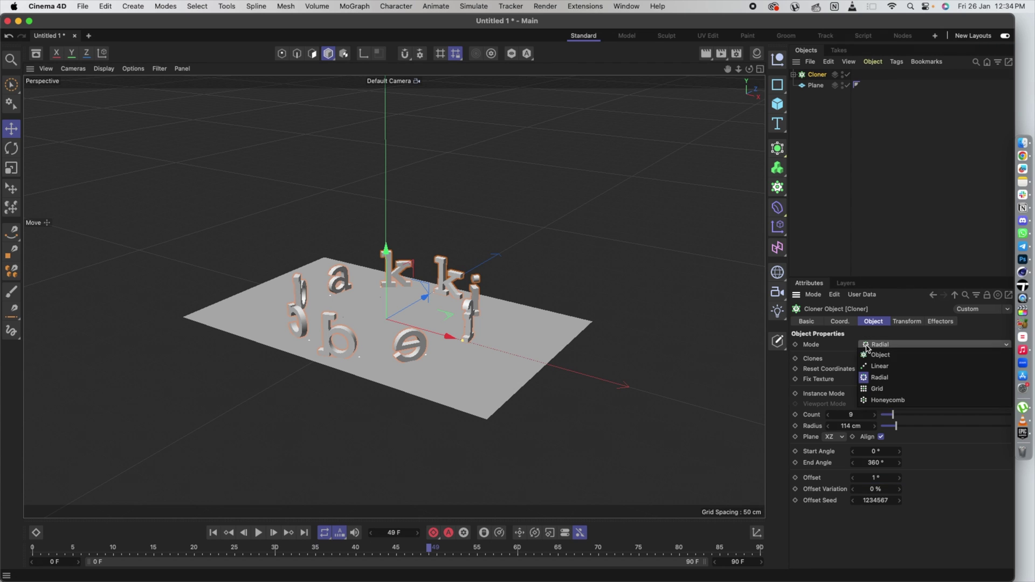
pyautogui.click(874, 393)
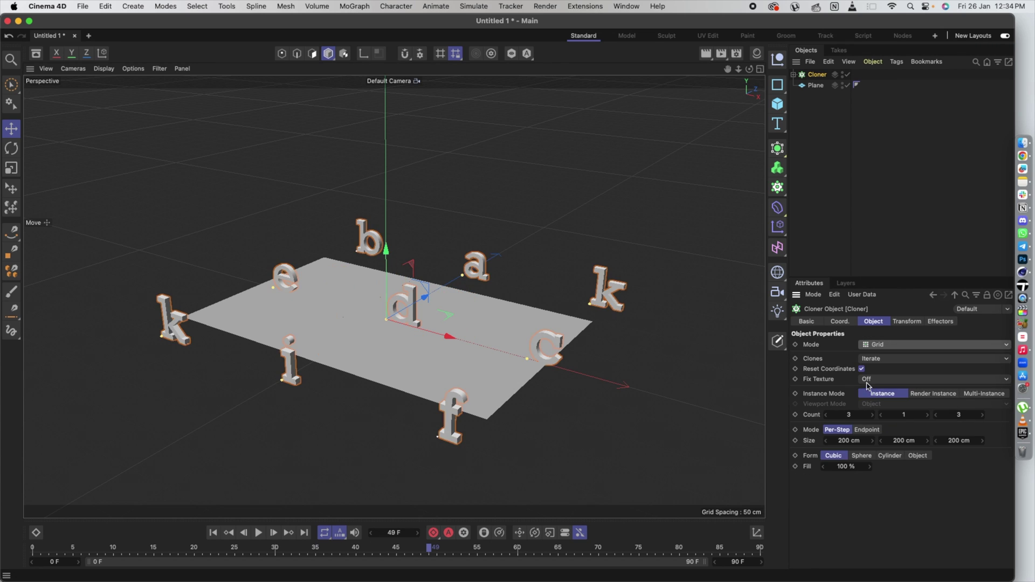
# Step: Set the Cloner's grid count to 3 in X, 3 in Y and 4 in Z
pyautogui.click(927, 416)
pyautogui.click(927, 415)
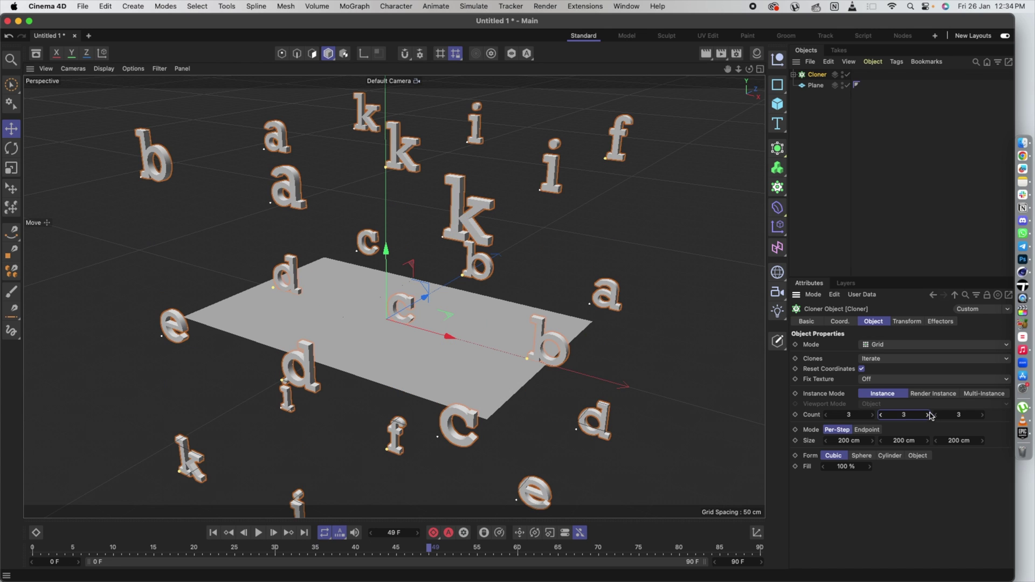
pyautogui.click(982, 416)
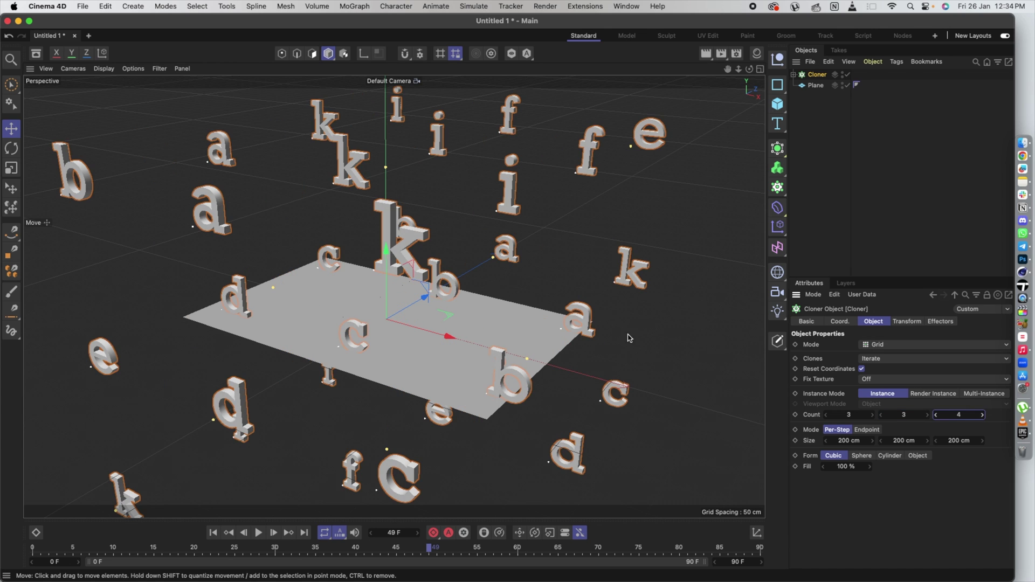
# Step: Scale the Cloner down uniformly to a grid size of about 80 cm per step
pyautogui.scroll(-6, 719, 365)
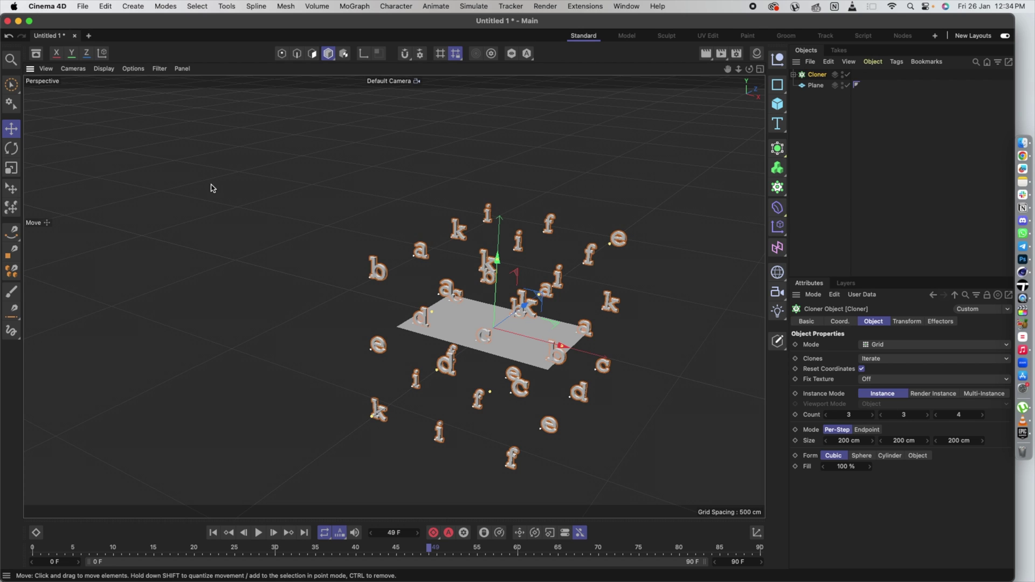
pyautogui.click(11, 168)
pyautogui.moveTo(456, 262); pyautogui.dragTo(433, 276)
pyautogui.scroll(3, 379, 226)
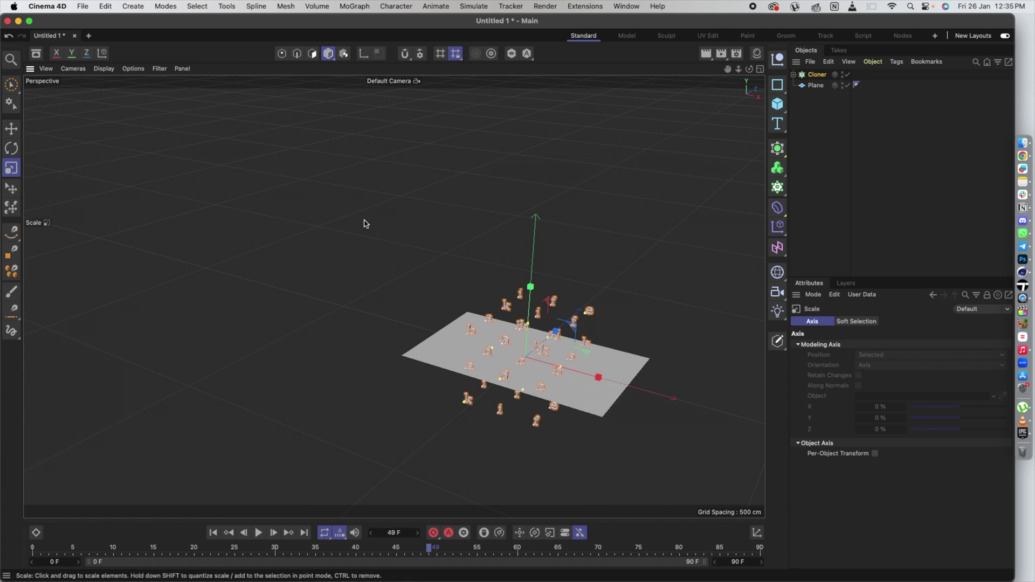
# Step: Raise the Cloner along the Y axis so all letters float above the plane
pyautogui.click(11, 128)
pyautogui.click(817, 75)
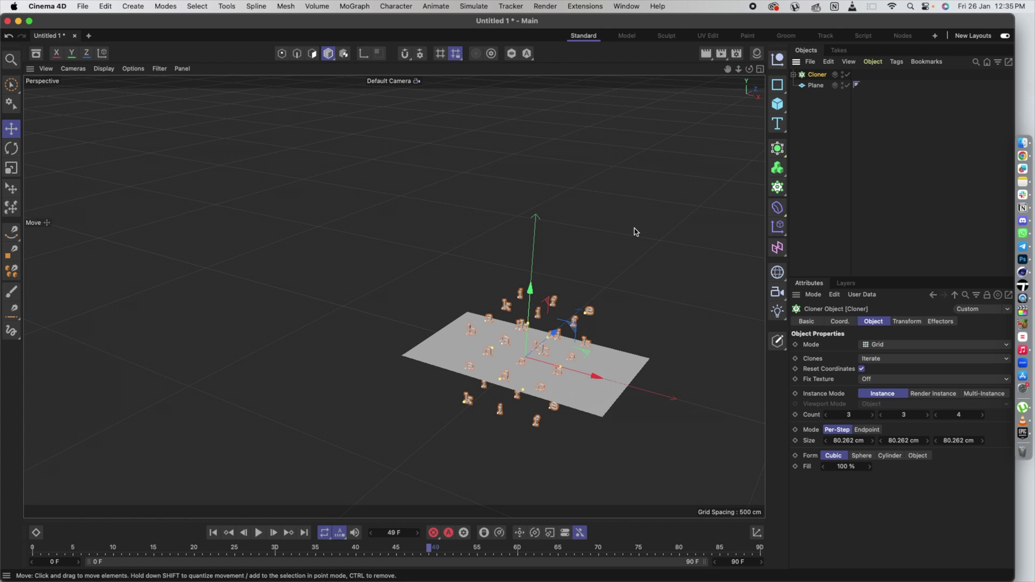
pyautogui.moveTo(530, 299); pyautogui.dragTo(508, 162)
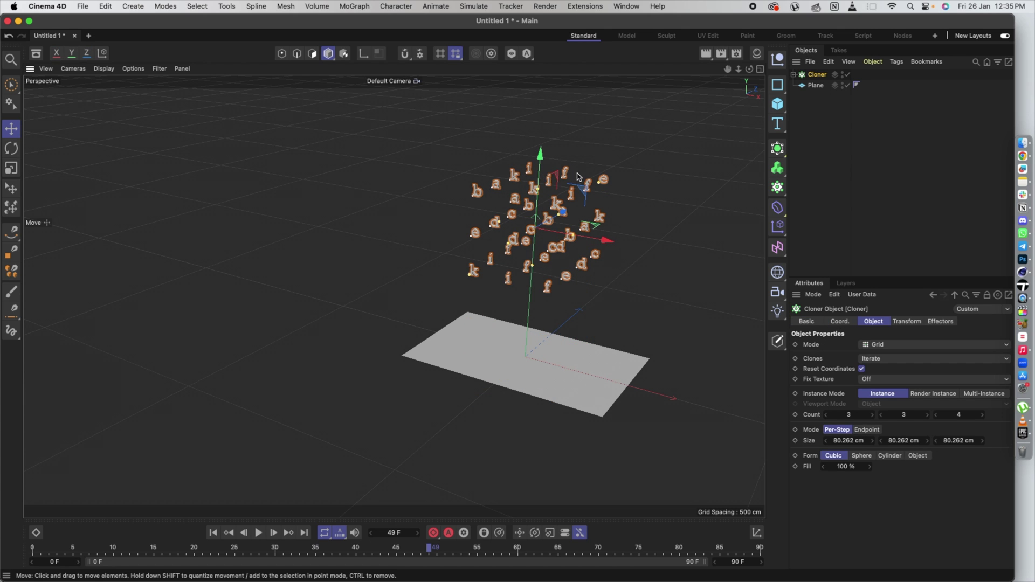
# Step: Scale the raised Cloner down further to a grid size of about 36 cm per step
pyautogui.keyDown('alt'); pyautogui.moveTo(603, 199); pyautogui.dragTo(584, 160); pyautogui.keyUp('alt')
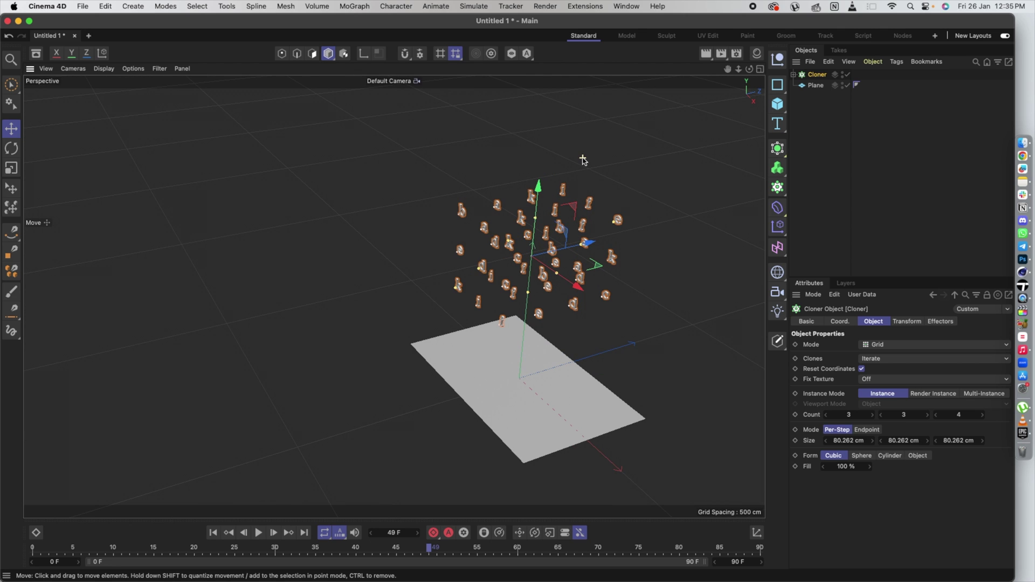
pyautogui.click(11, 169)
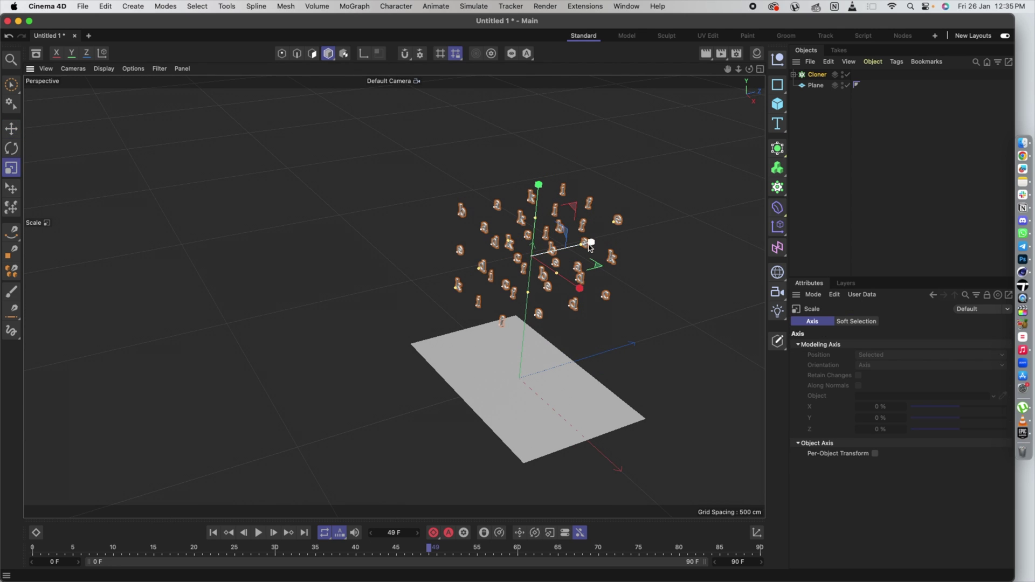
pyautogui.moveTo(591, 244)
pyautogui.mouseDown()
pyautogui.moveTo(572, 227)
pyautogui.moveTo(583, 225)
pyautogui.mouseUp()
pyautogui.scroll(6, 562, 247)
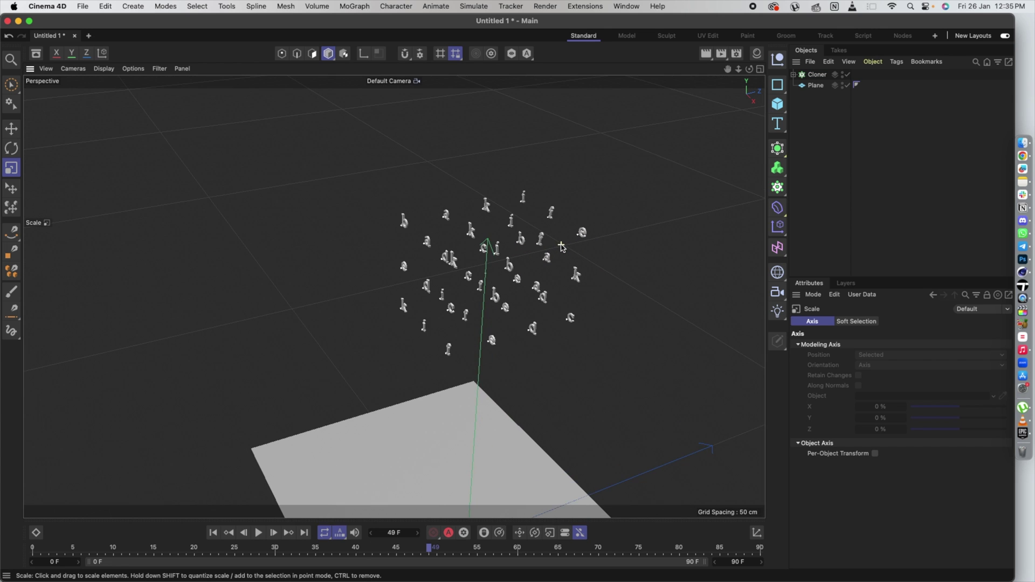
pyautogui.scroll(-1, 562, 247)
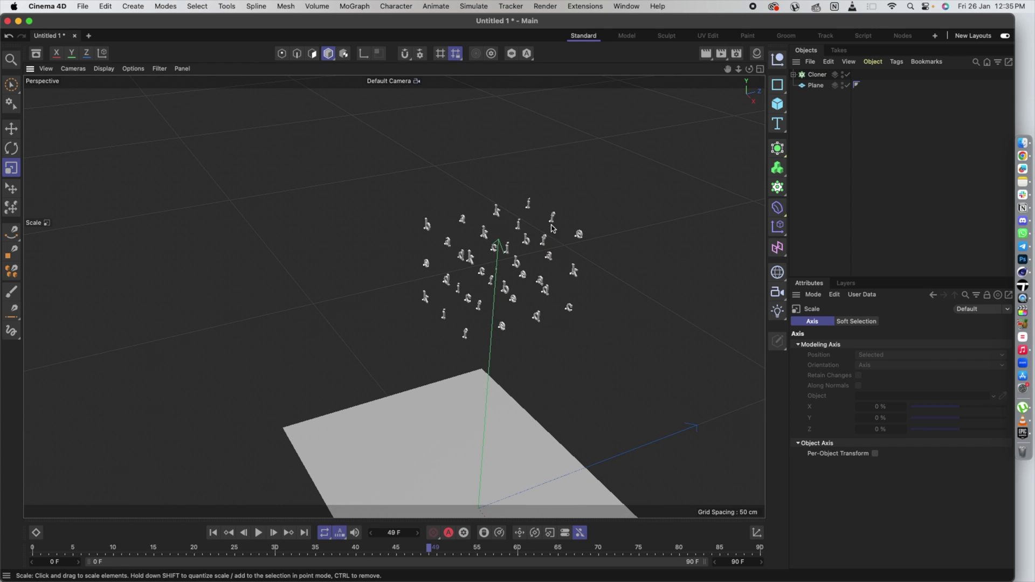
# Step: Increase the Cloner's grid count to 4 in X and 5 in Y
pyautogui.click(815, 75)
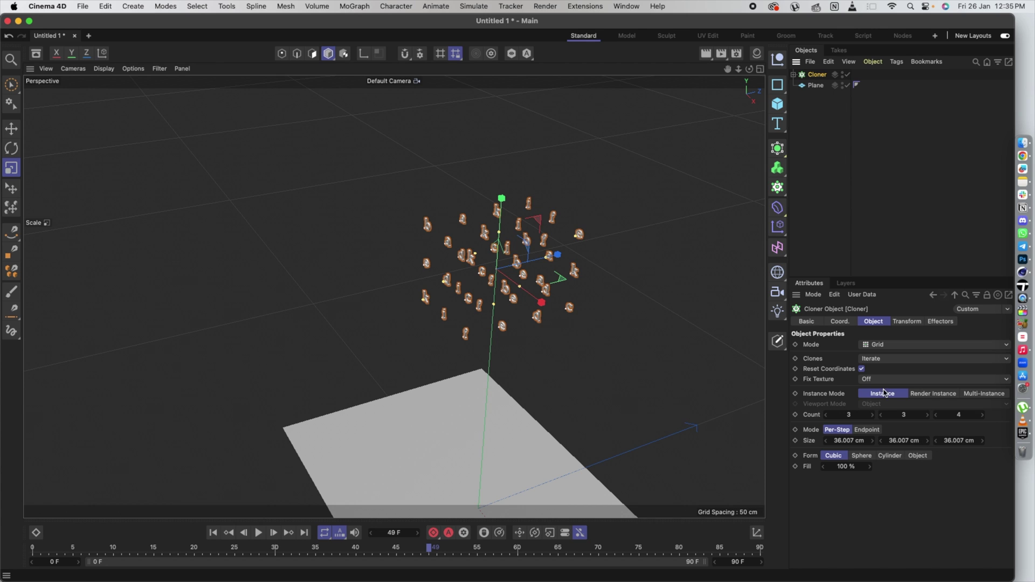
pyautogui.click(873, 414)
pyautogui.click(874, 415)
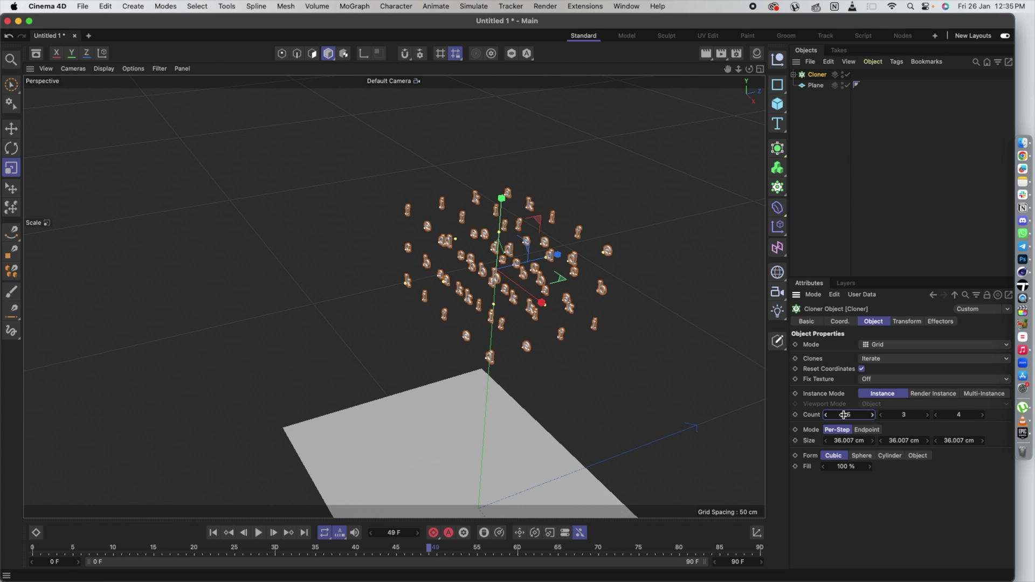
pyautogui.click(826, 416)
pyautogui.click(928, 415)
pyautogui.click(928, 416)
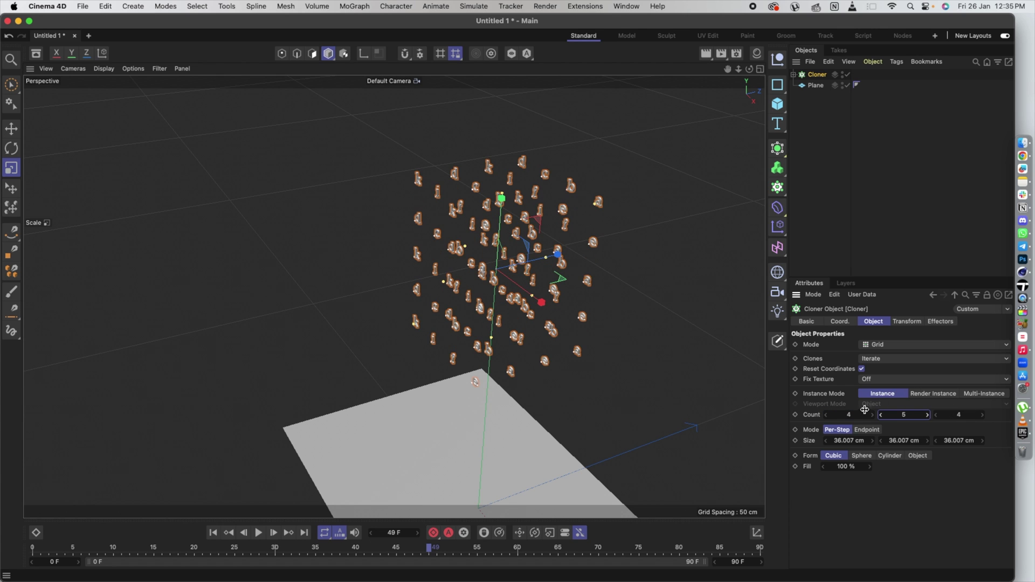
# Step: Reduce the Cloner's per-step grid size to about 20 cm in X, 29 cm in Y and 20 cm in Z
pyautogui.moveTo(826, 446); pyautogui.dragTo(938, 444)
pyautogui.click(579, 297)
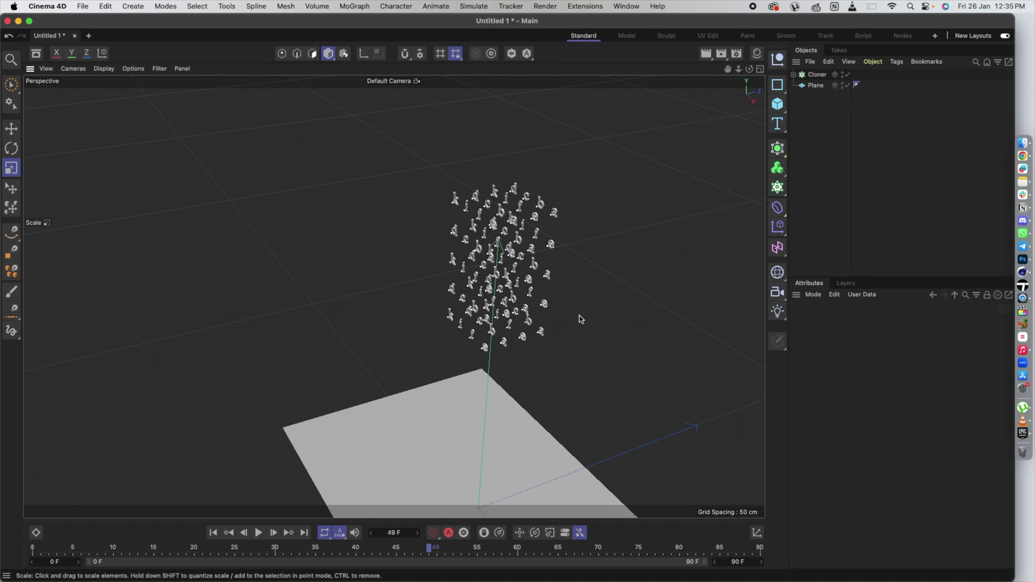
pyautogui.moveTo(582, 319)
pyautogui.keyDown('alt'); pyautogui.mouseDown()
pyautogui.moveTo(559, 340)
pyautogui.moveTo(503, 358)
pyautogui.moveTo(615, 305)
pyautogui.moveTo(589, 314)
pyautogui.moveTo(649, 300)
pyautogui.moveTo(596, 304)
pyautogui.moveTo(566, 321)
pyautogui.moveTo(568, 295)
pyautogui.mouseUp(); pyautogui.keyUp('alt')
# Step: Add a Random effector to the Cloner of letters
pyautogui.click(816, 75)
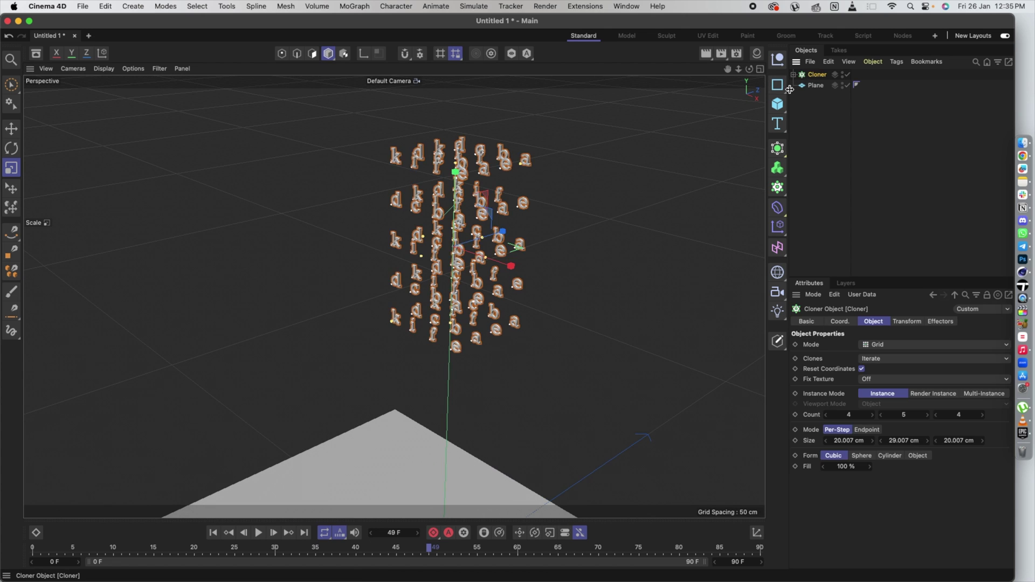
pyautogui.scroll(5, 469, 235)
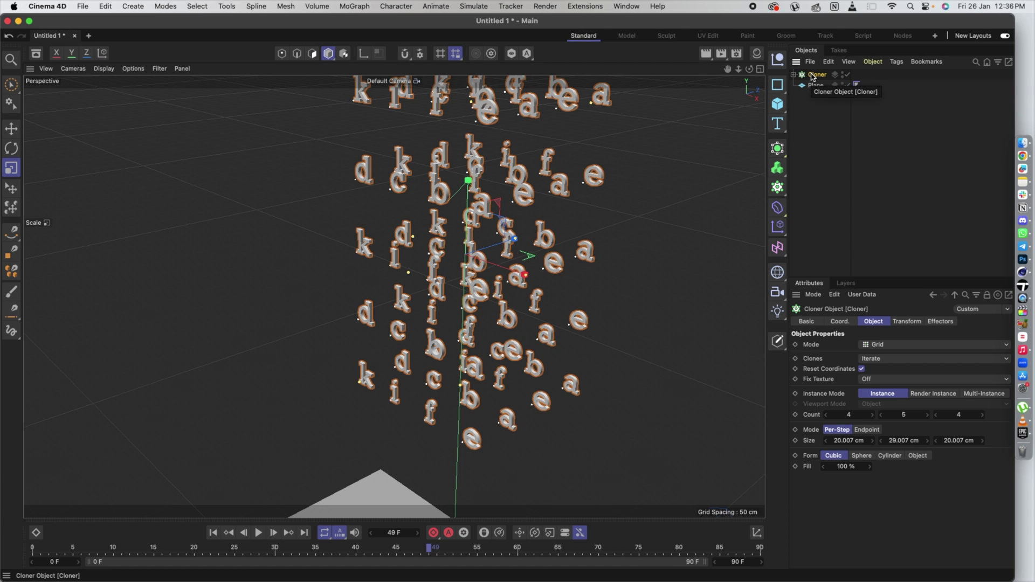
pyautogui.click(356, 6)
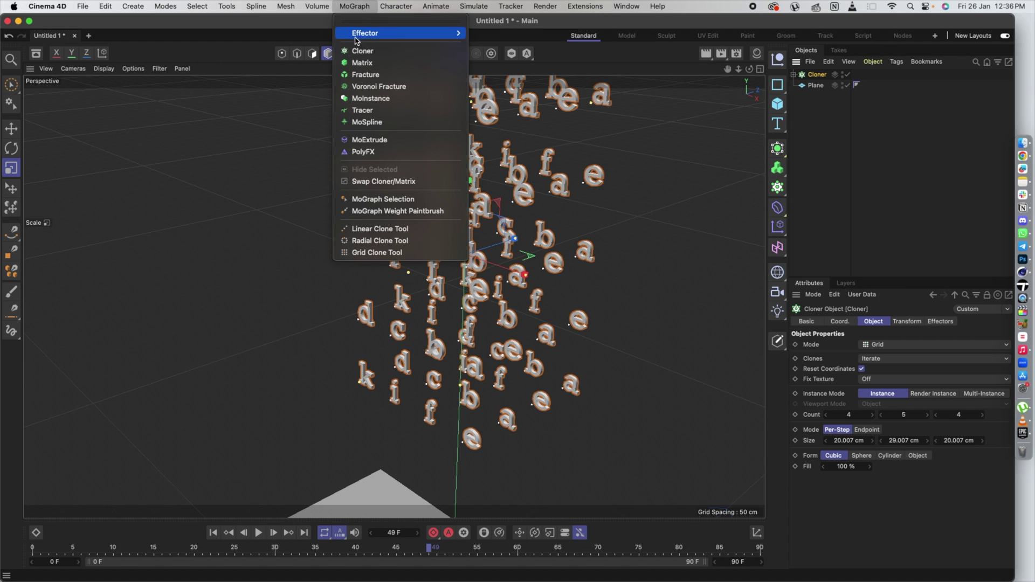
pyautogui.moveTo(357, 36)
pyautogui.click(511, 123)
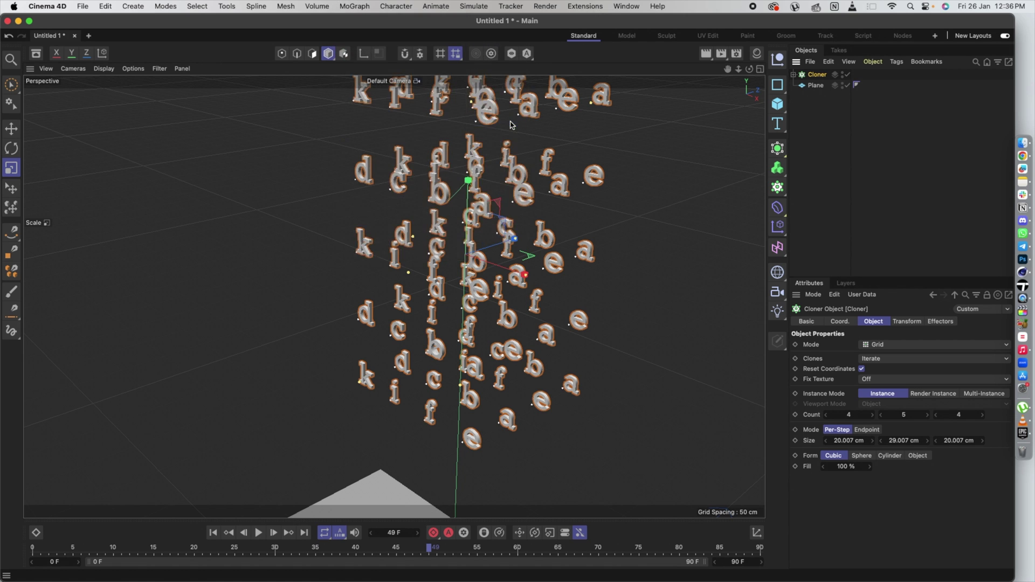
pyautogui.scroll(-5, 302, 281)
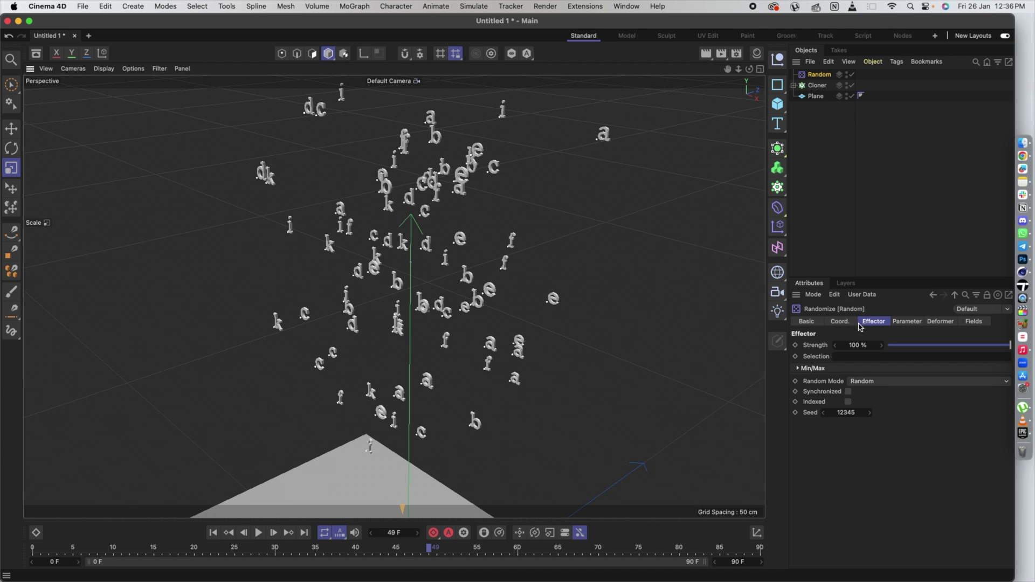
# Step: Disable the Random effector's position variation so the letters return to their regular grid
pyautogui.click(906, 321)
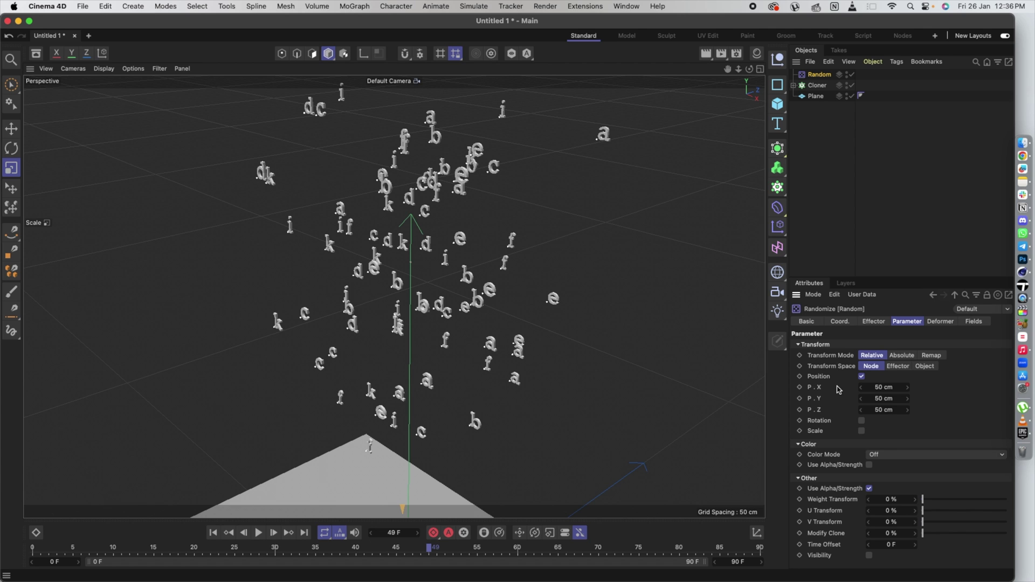
pyautogui.click(862, 377)
pyautogui.click(861, 378)
pyautogui.click(861, 377)
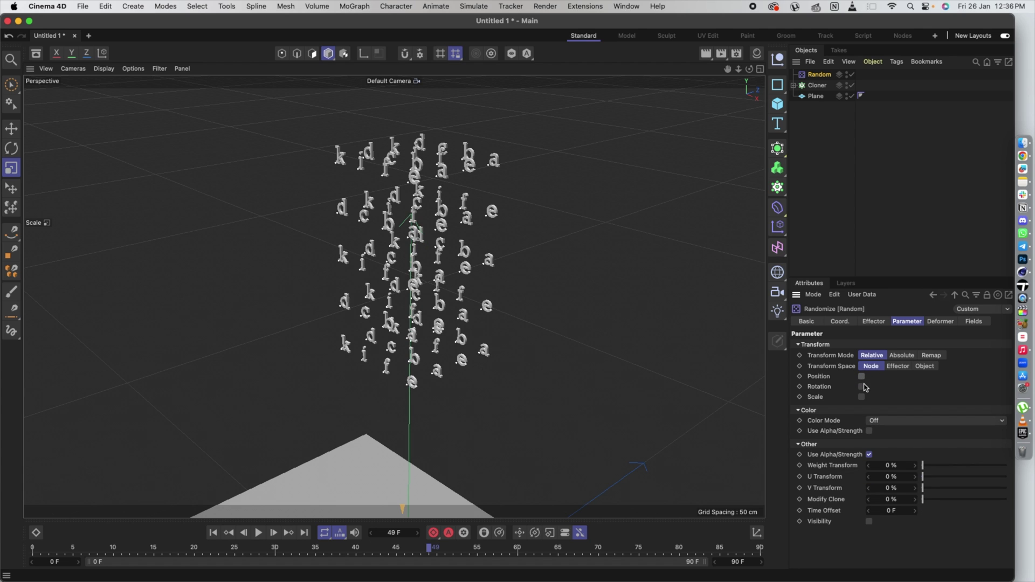
# Step: Enable rotation on the Random effector with about 79° heading and 51° pitch, and add some bank rotation
pyautogui.click(862, 387)
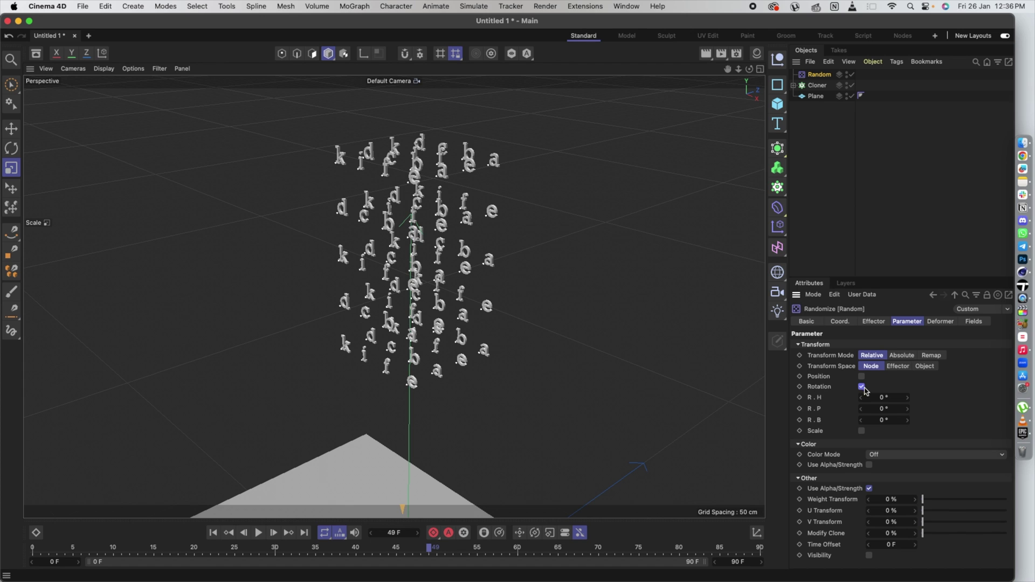
pyautogui.moveTo(904, 398); pyautogui.dragTo(910, 410)
pyautogui.scroll(3, 633, 262)
pyautogui.scroll(2, 633, 261)
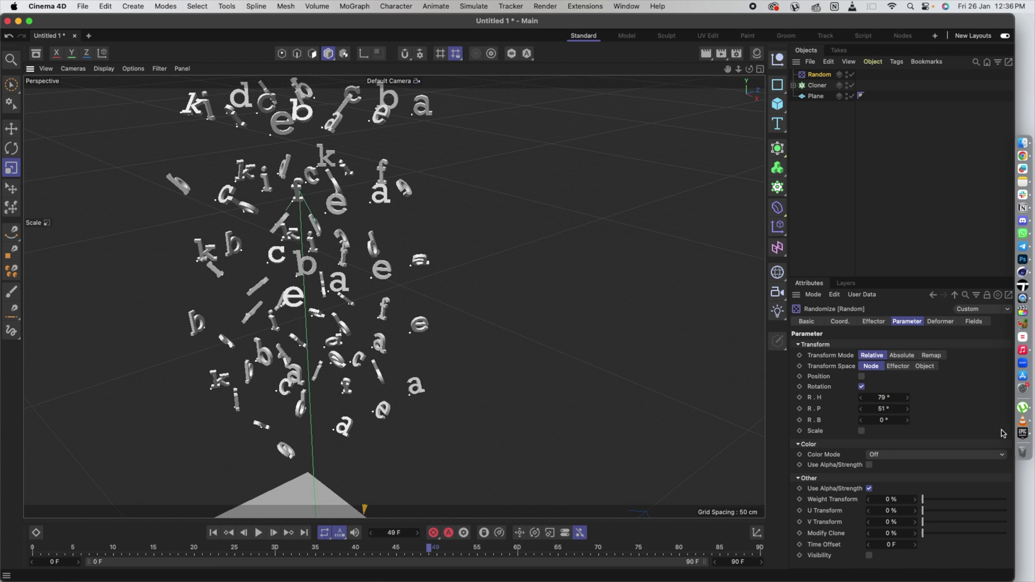
pyautogui.moveTo(910, 409); pyautogui.dragTo(910, 423)
pyautogui.moveTo(439, 261); pyautogui.dragTo(443, 264)
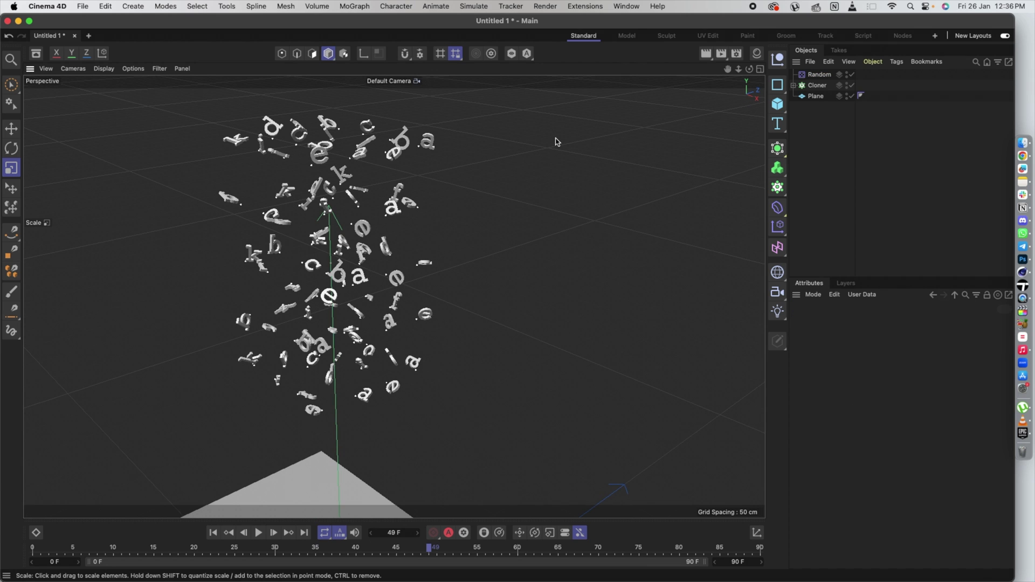
# Step: Add a Rigid Body simulation tag to the Cloner
pyautogui.click(818, 85)
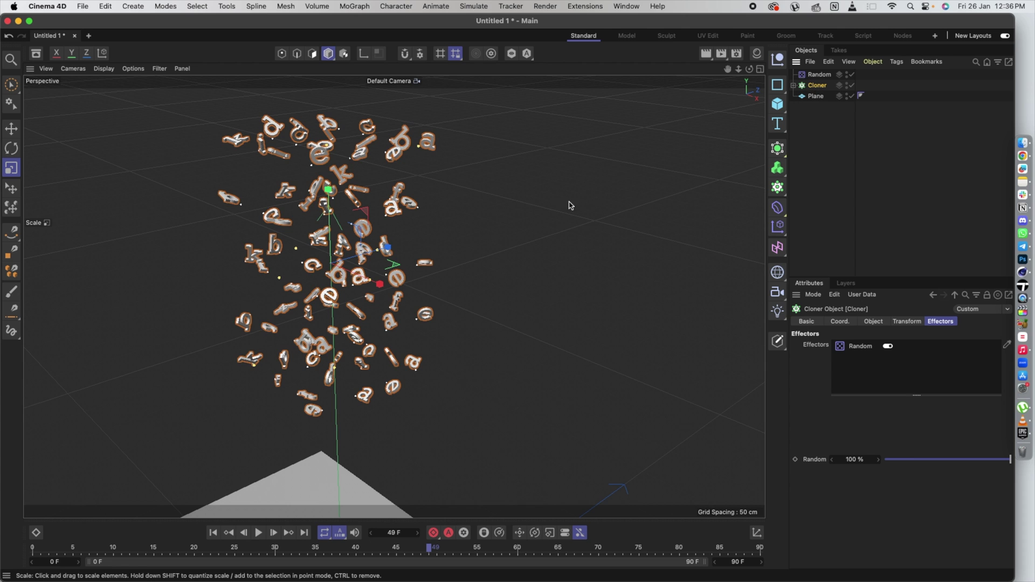
pyautogui.keyDown('alt'); pyautogui.moveTo(540, 263); pyautogui.dragTo(541, 261); pyautogui.keyUp('alt')
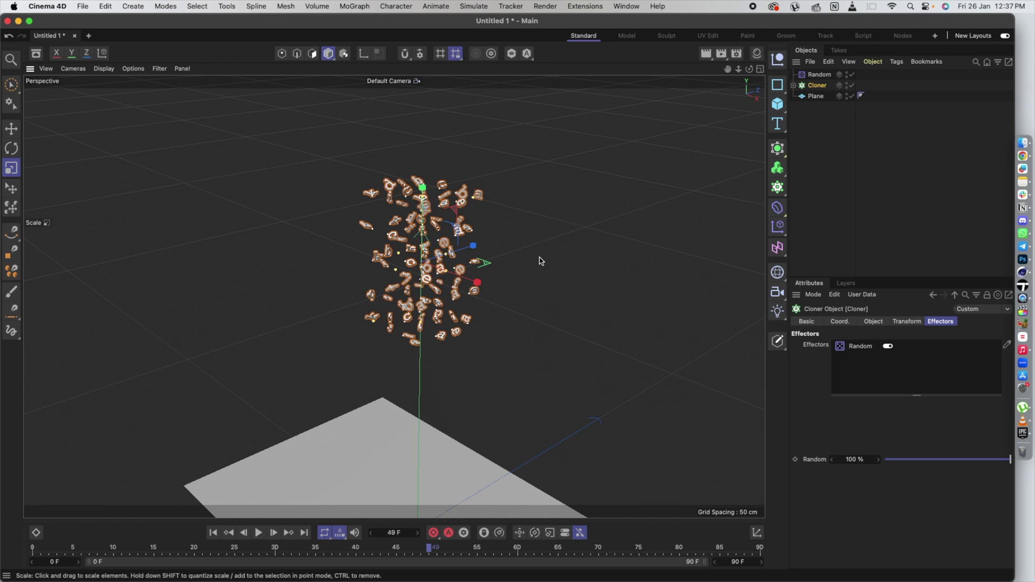
pyautogui.keyDown('alt'); pyautogui.moveTo(531, 297); pyautogui.dragTo(532, 297); pyautogui.keyUp('alt')
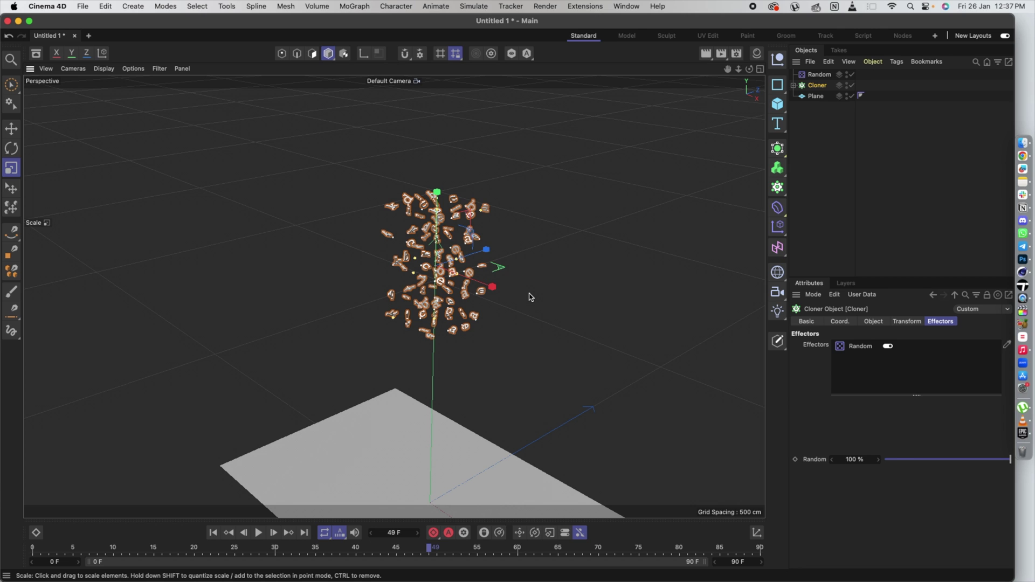
pyautogui.rightClick(816, 88)
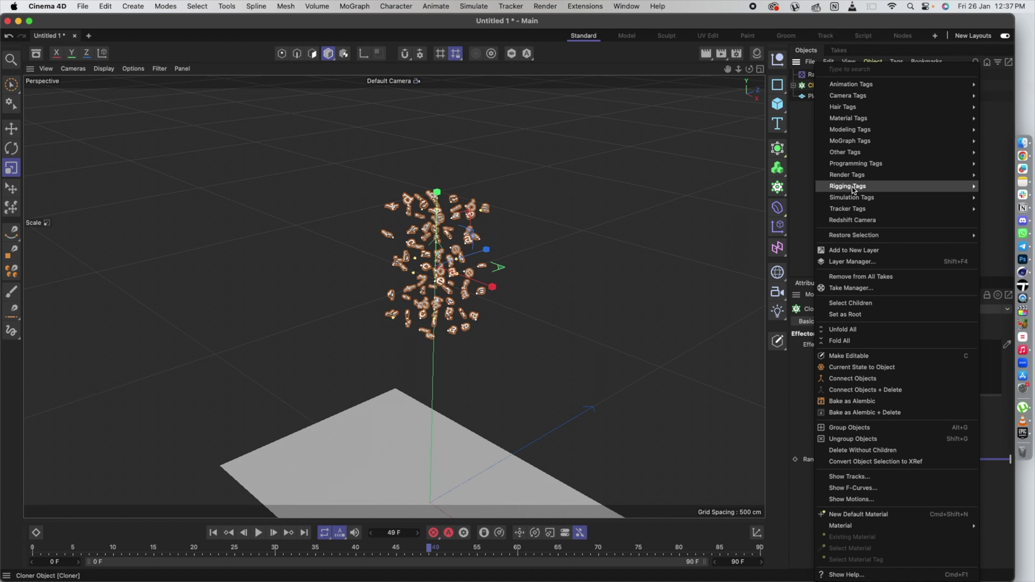
pyautogui.moveTo(854, 201)
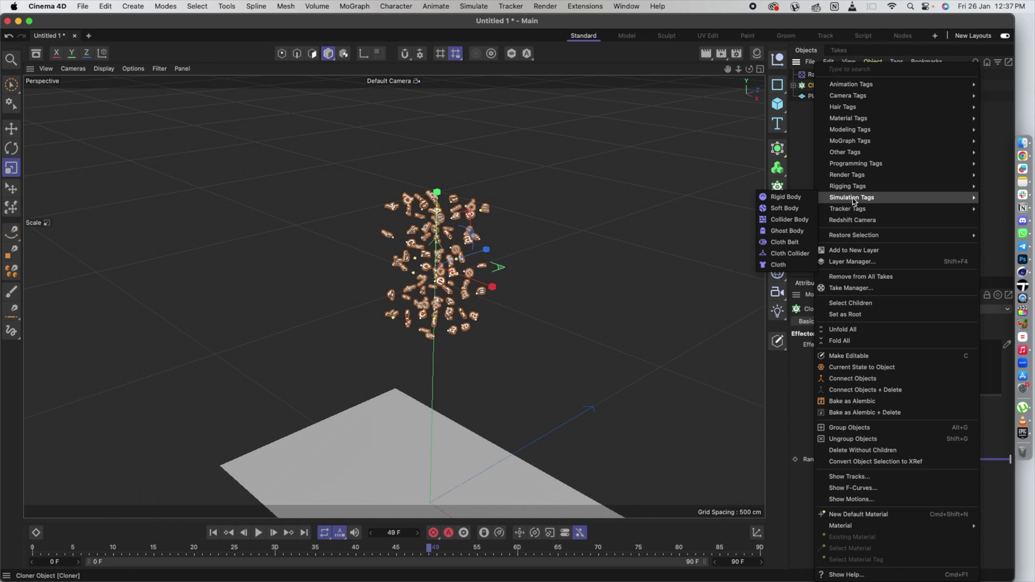
pyautogui.click(786, 197)
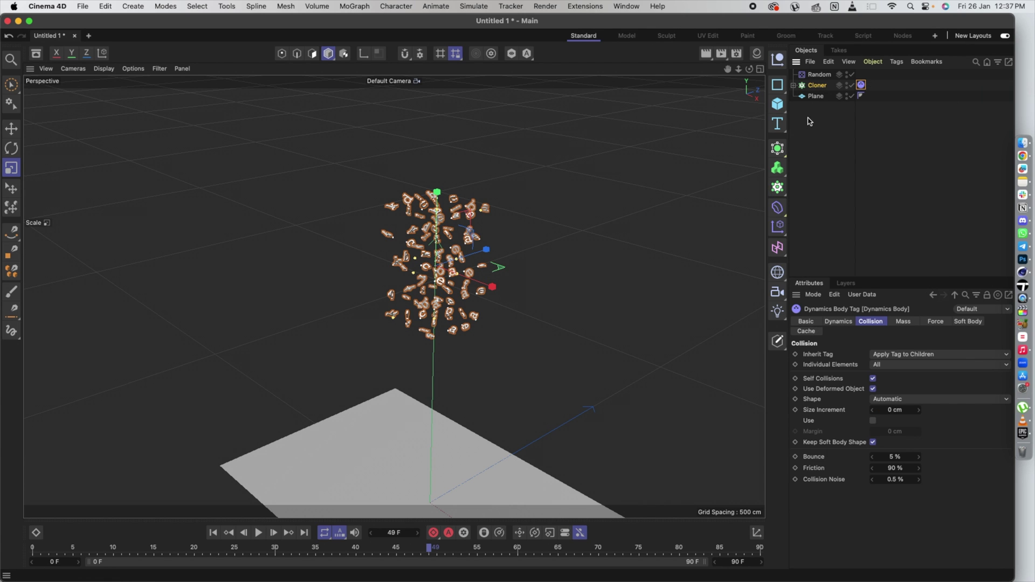
# Step: Add a Collider Body simulation tag to the plane and deselect it
pyautogui.click(812, 97)
pyautogui.rightClick(812, 98)
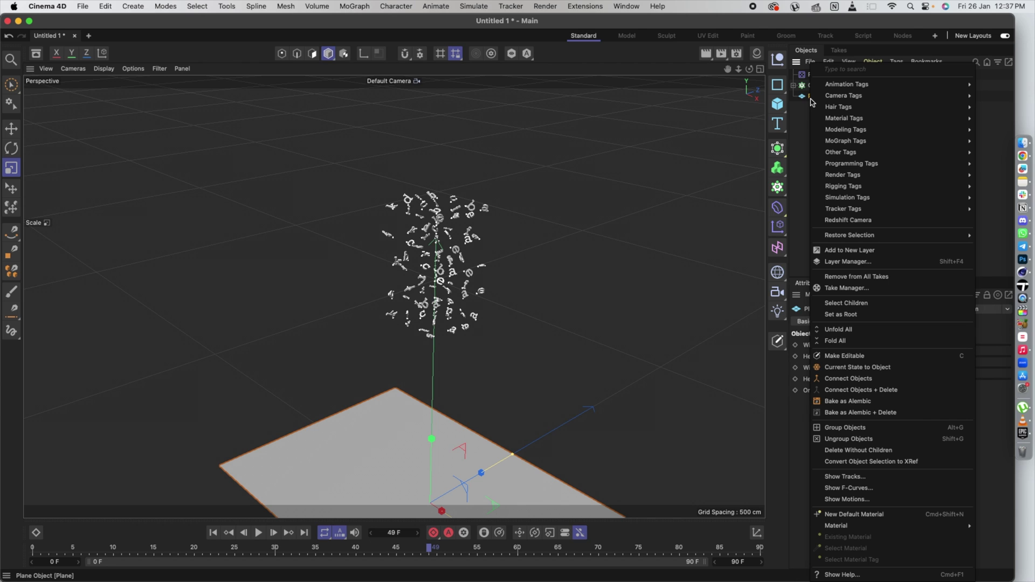
pyautogui.moveTo(844, 197)
pyautogui.click(774, 228)
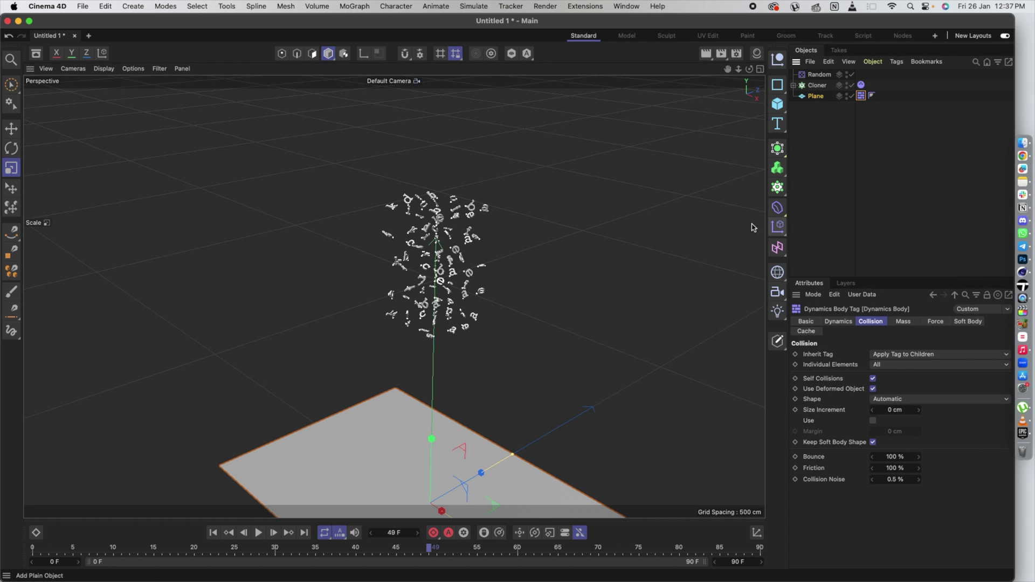
pyautogui.click(600, 231)
# Step: Play the simulation of the letters falling onto the plane, and replay it from the first frame
pyautogui.click(259, 535)
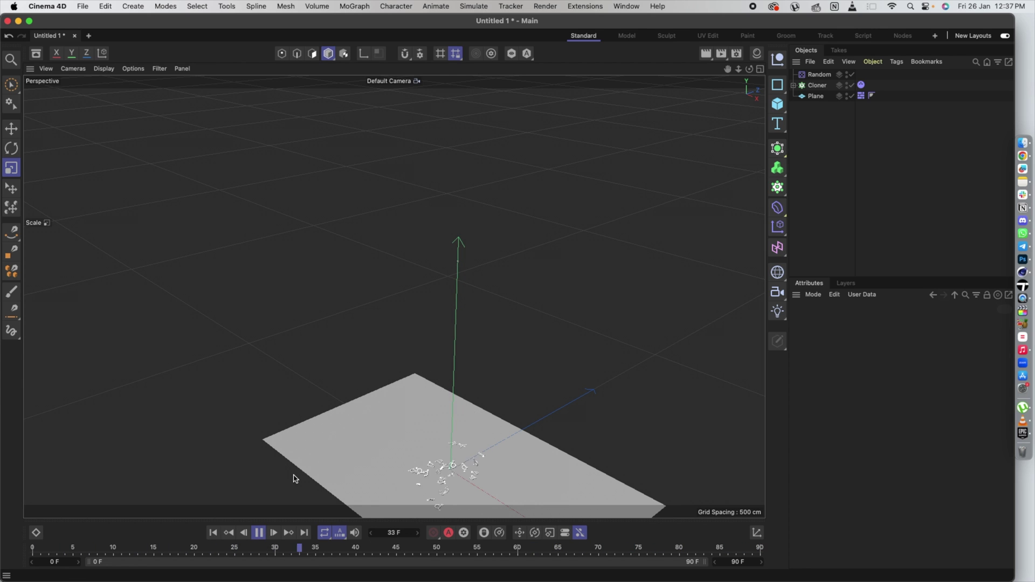
pyautogui.click(259, 533)
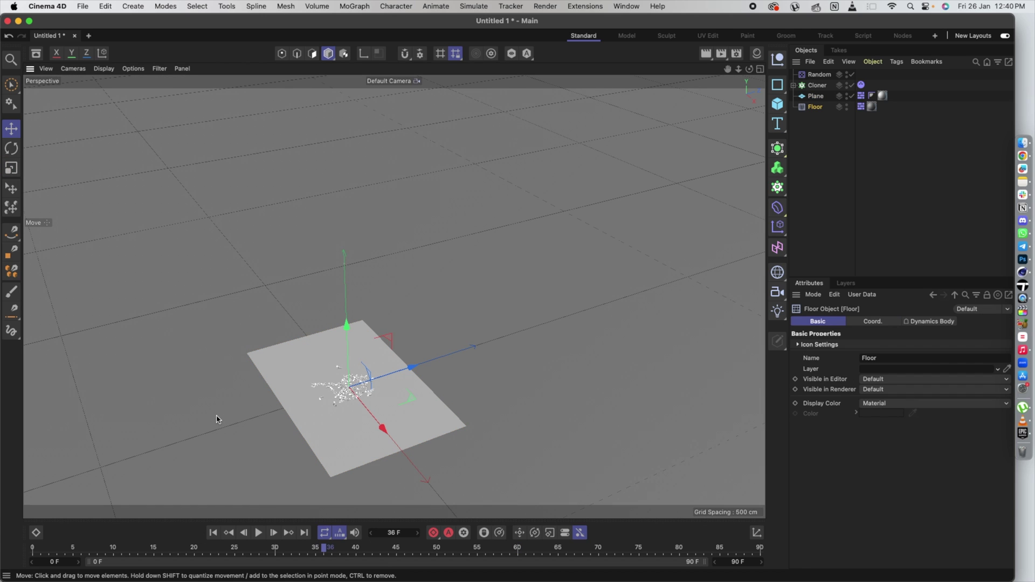
pyautogui.click(213, 532)
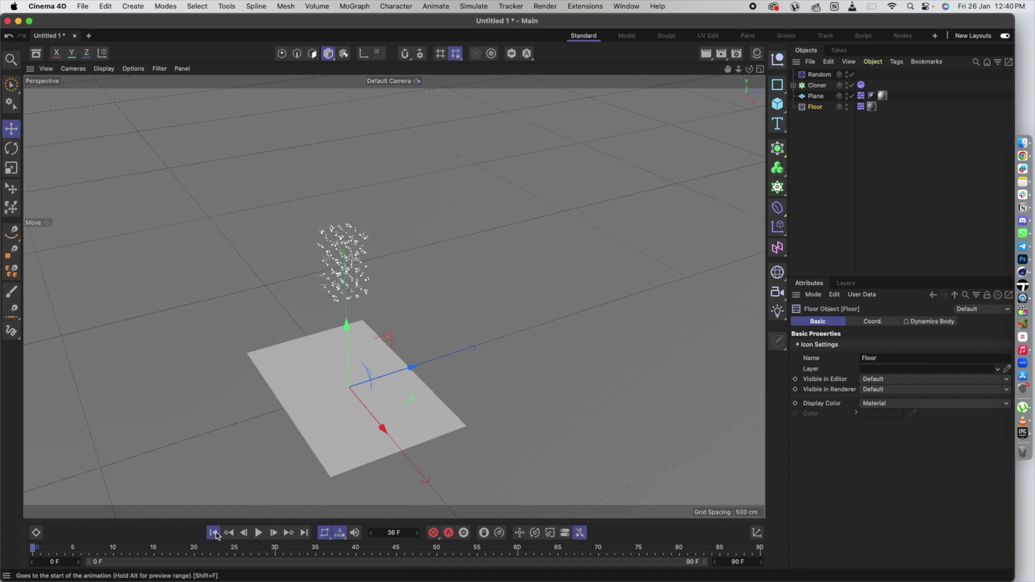
pyautogui.click(258, 533)
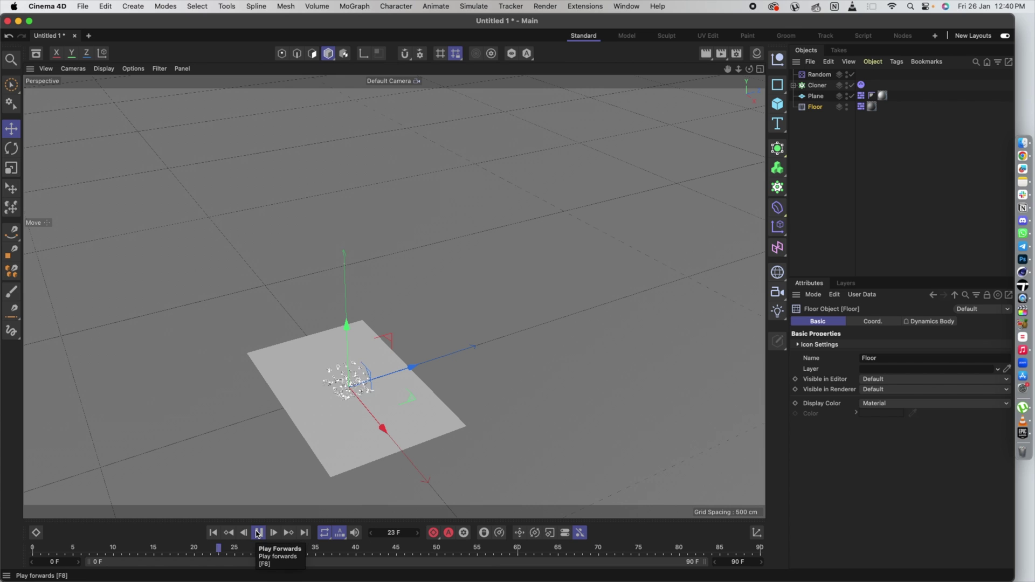
pyautogui.click(259, 532)
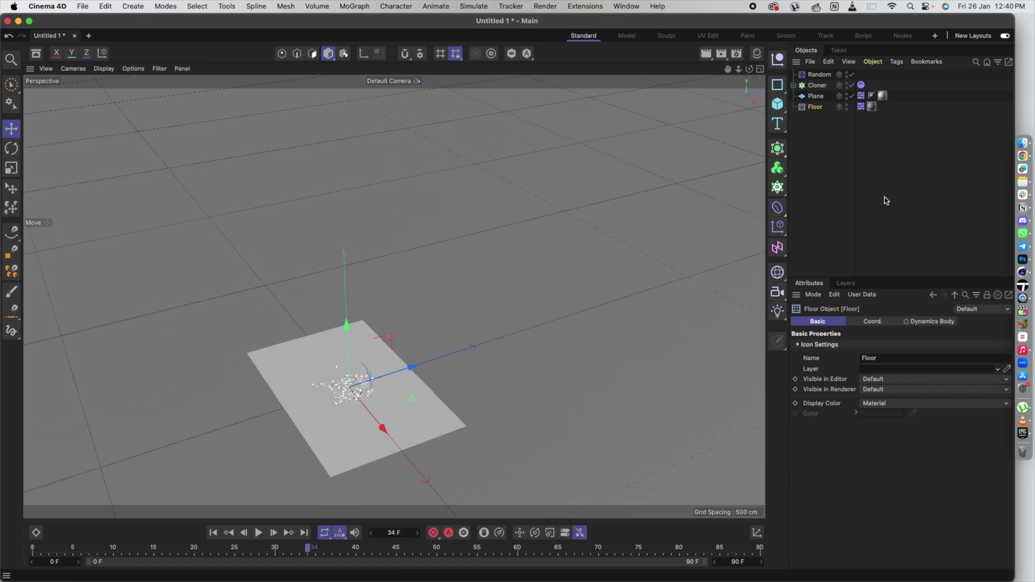
# Step: Create a dark grey material with a colour value of 26% and apply it to the Cloner
pyautogui.click(814, 86)
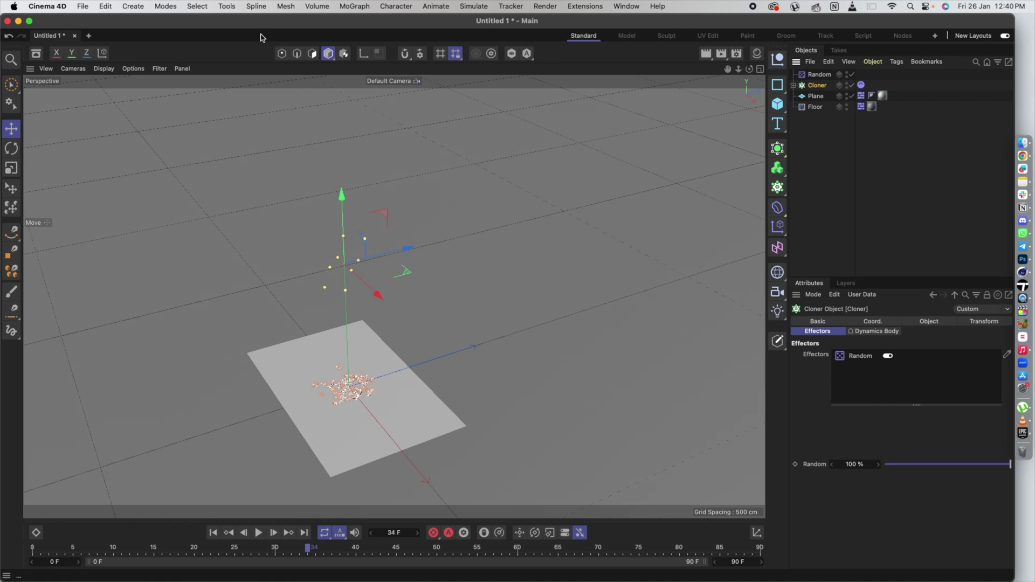
pyautogui.click(133, 5)
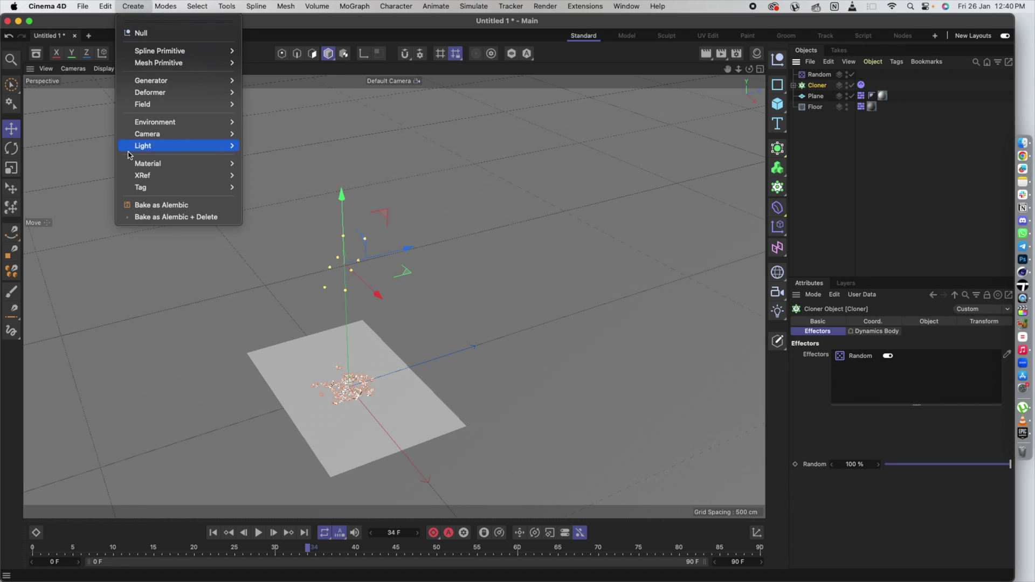
pyautogui.moveTo(162, 164)
pyautogui.click(282, 176)
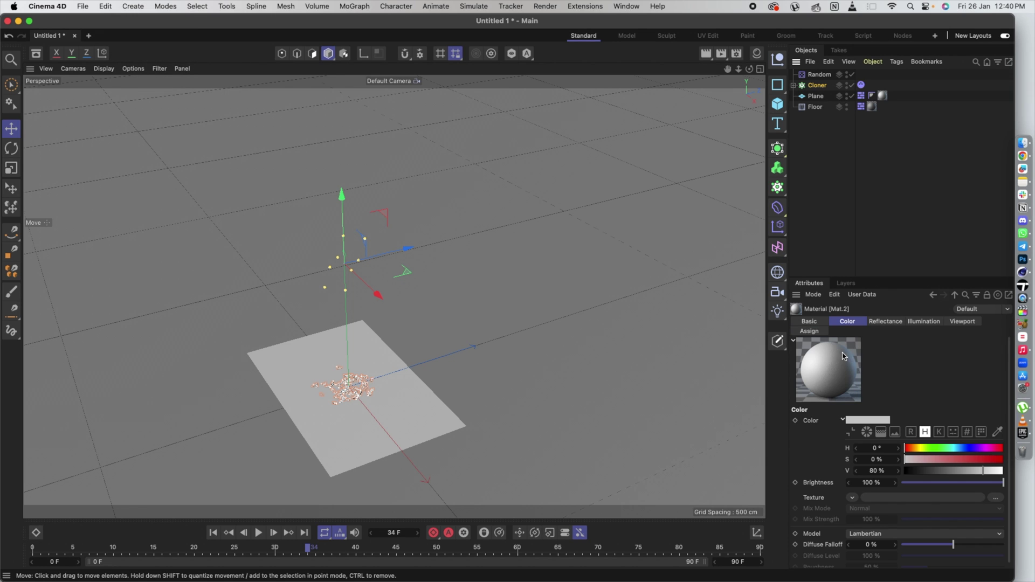
pyautogui.click(930, 472)
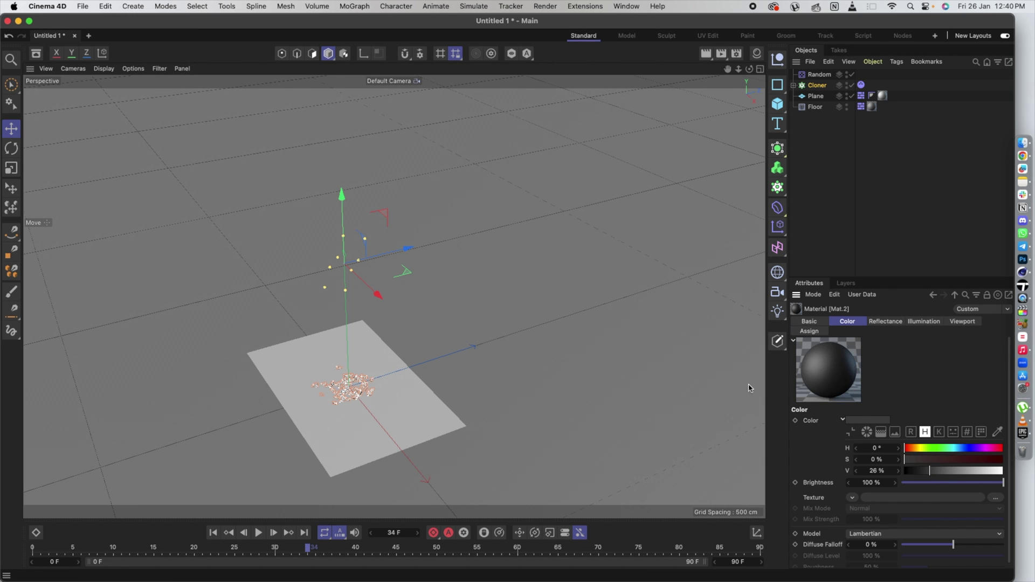
pyautogui.moveTo(839, 369); pyautogui.dragTo(817, 87)
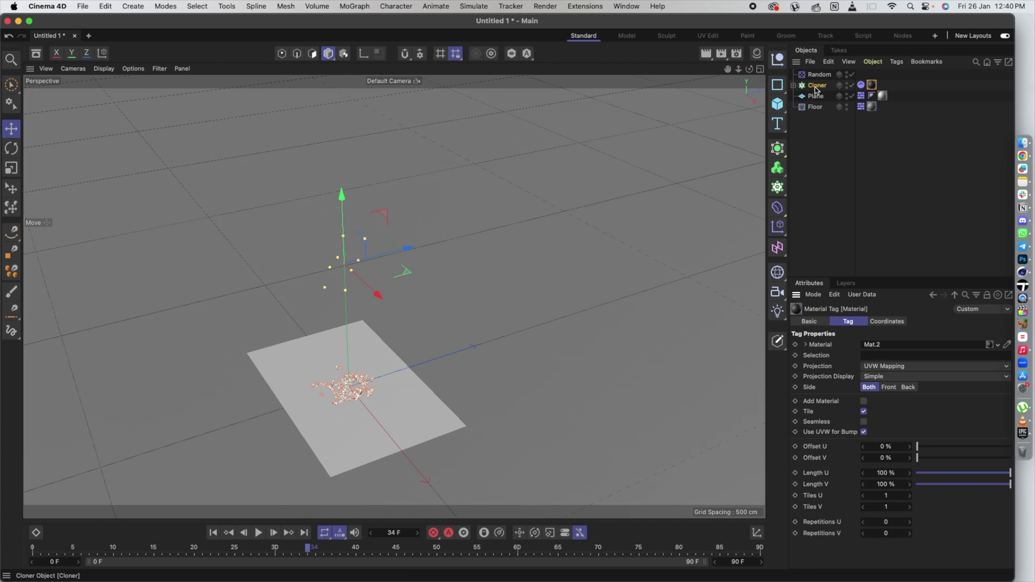
# Step: Replay the simulation with the dark letters from the start and rewind it to frame 0
pyautogui.click(565, 278)
pyautogui.click(213, 533)
pyautogui.click(258, 532)
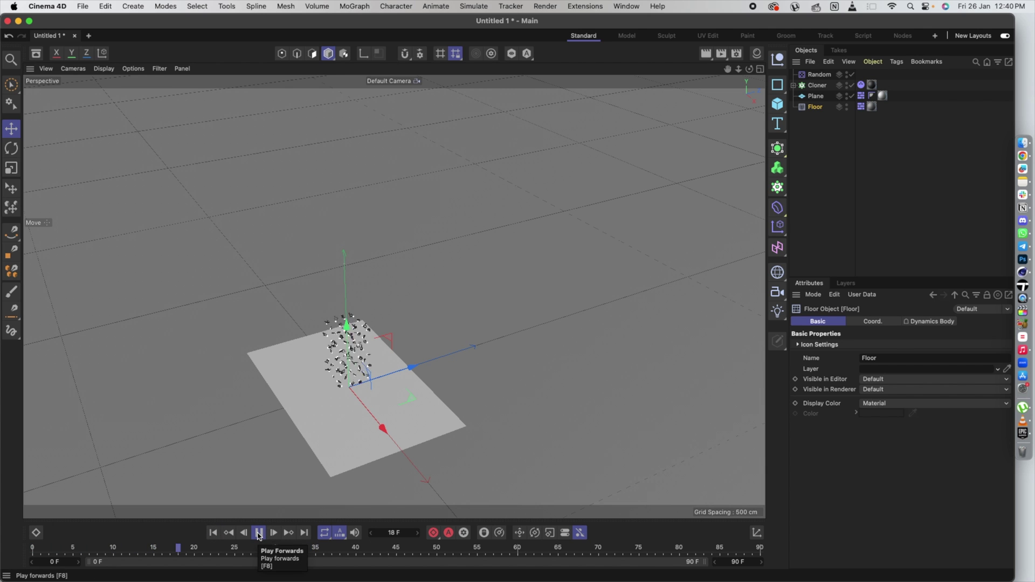
pyautogui.click(259, 533)
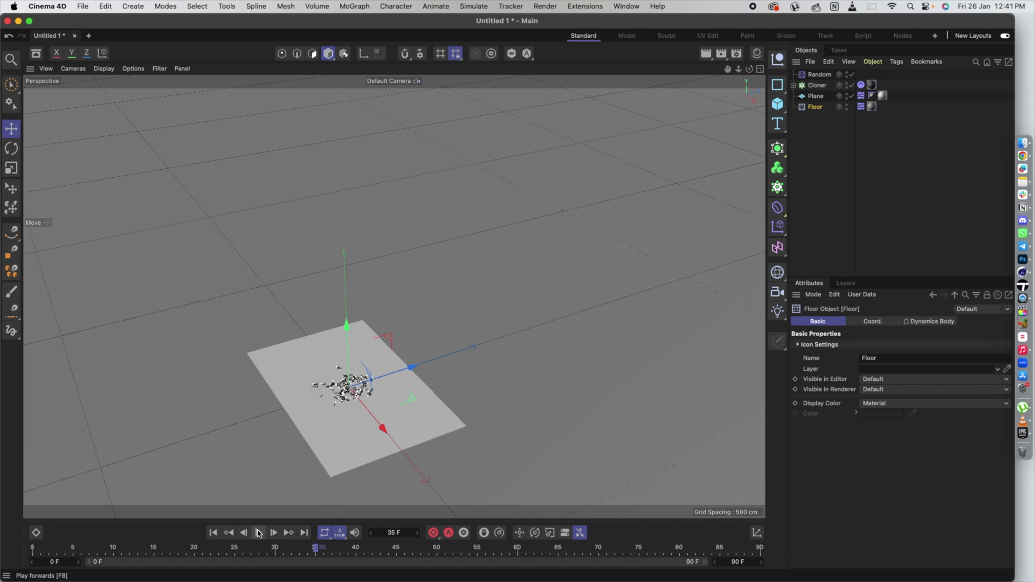
pyautogui.click(213, 532)
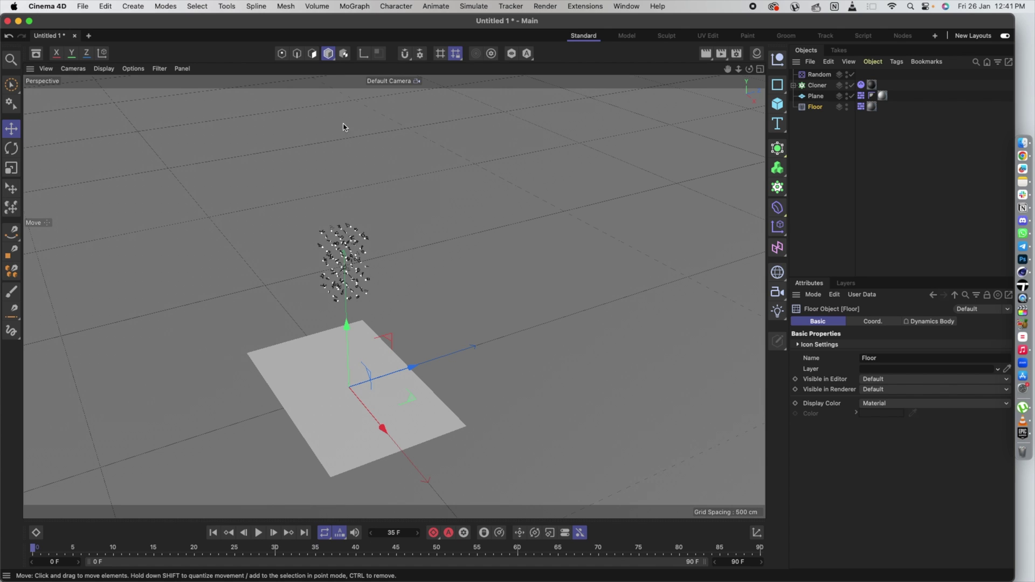
# Step: Switch to Chrome and open the Poly Haven HDRIs page at polyhaven.com/hdris
pyautogui.click(1023, 156)
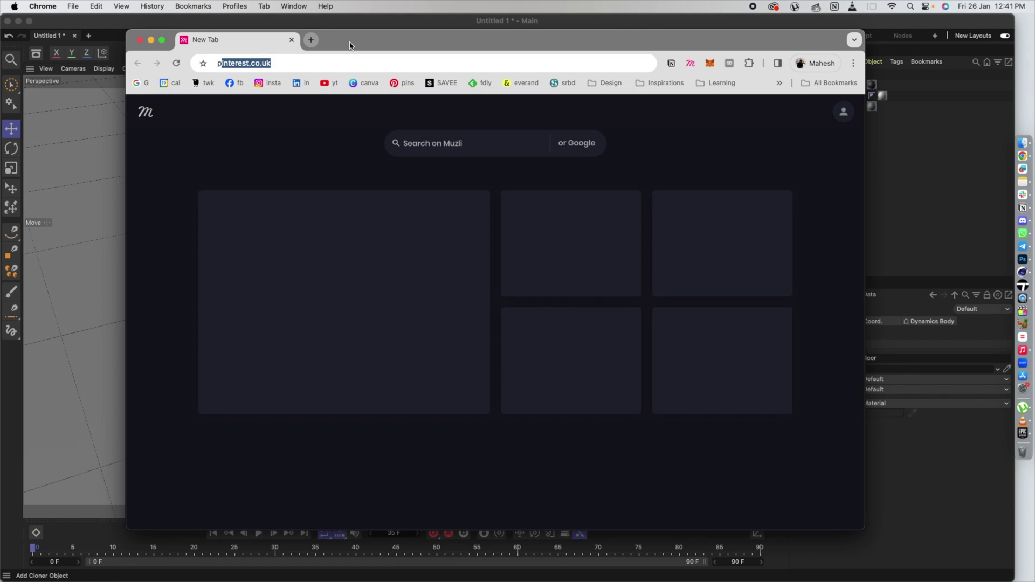
pyautogui.write('poly')
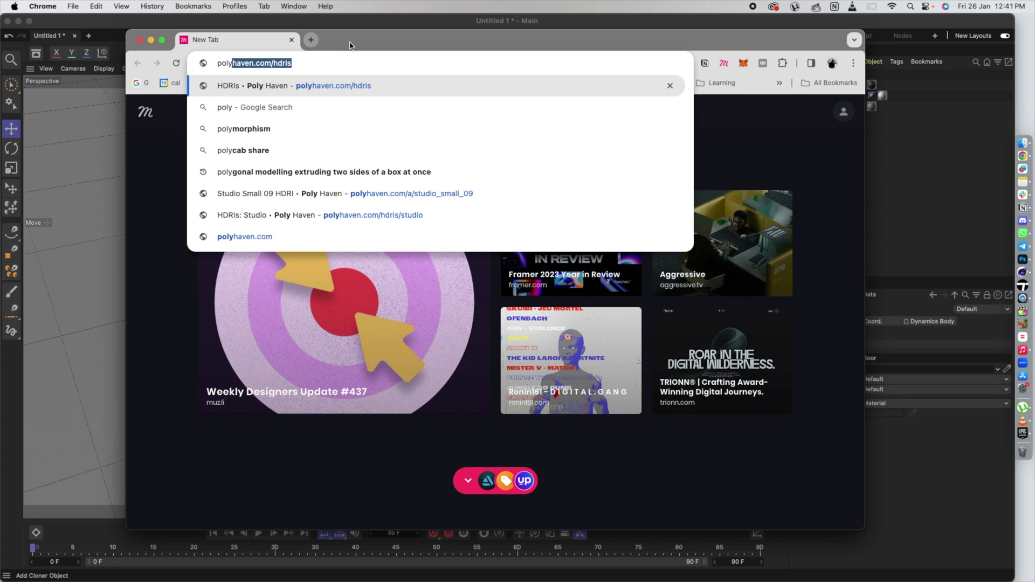
pyautogui.press('Return')
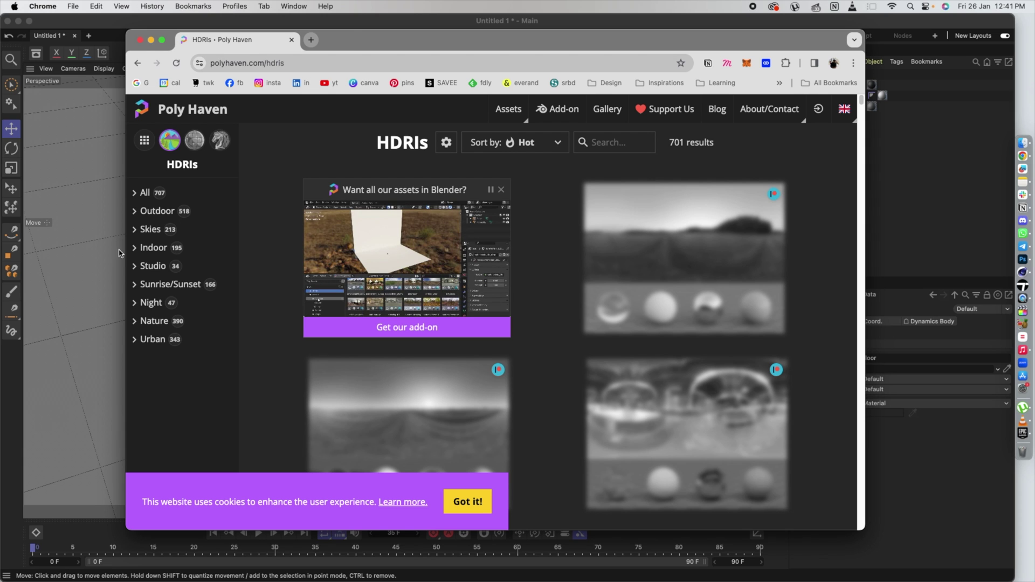
# Step: Download the Studio Small 09 HDRI from the Studio category as a 2K EXR, save it to the Desktop, and return to Cinema 4D
pyautogui.click(141, 266)
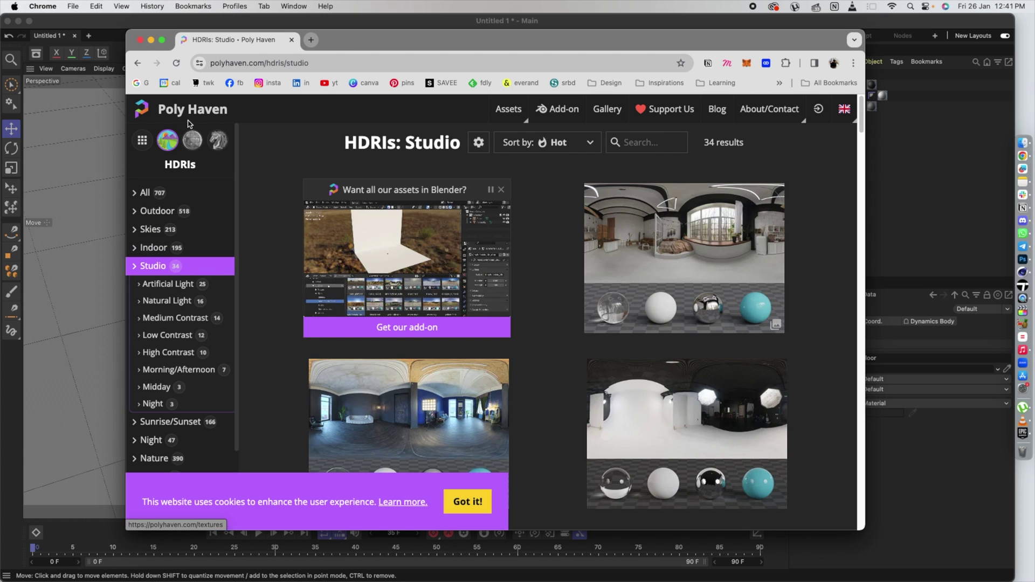
pyautogui.scroll(-3, 665, 291)
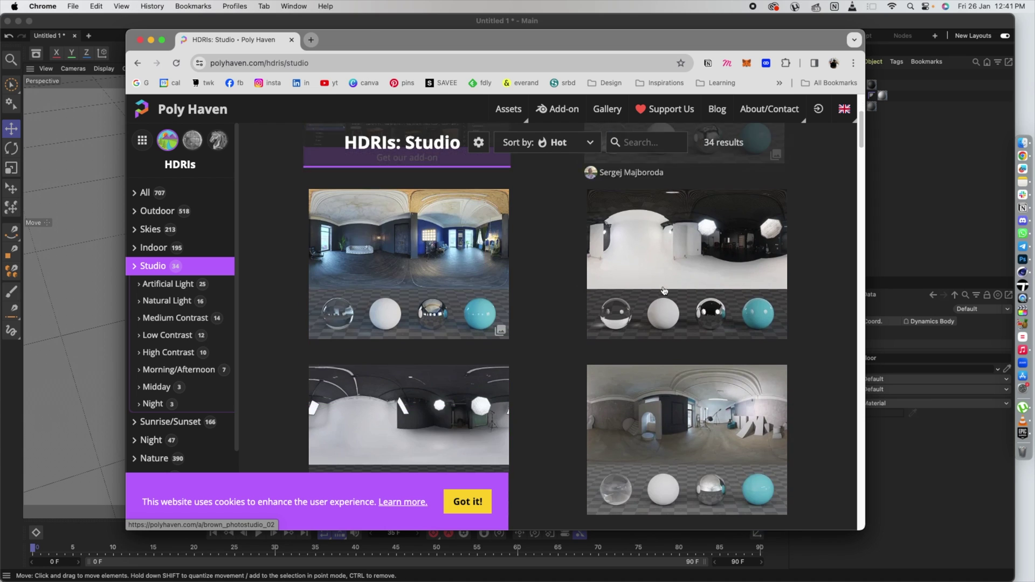
pyautogui.click(664, 291)
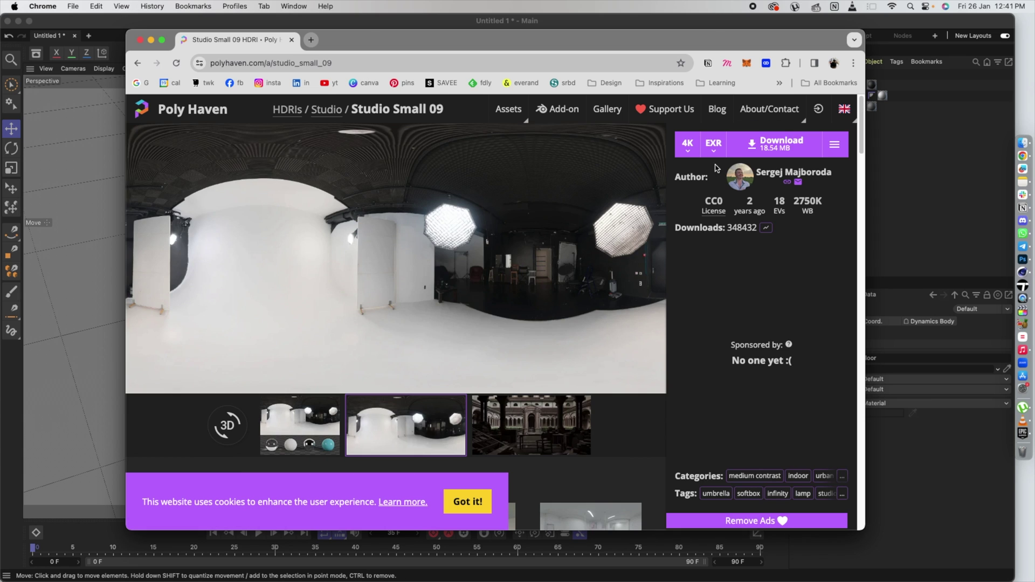
pyautogui.click(688, 145)
pyautogui.click(690, 199)
pyautogui.click(759, 145)
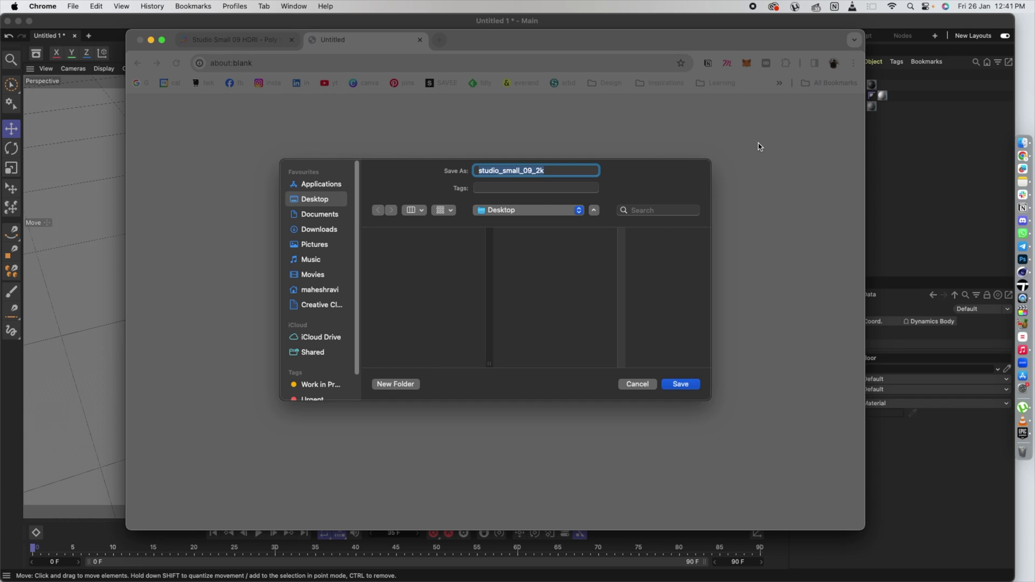
pyautogui.click(682, 384)
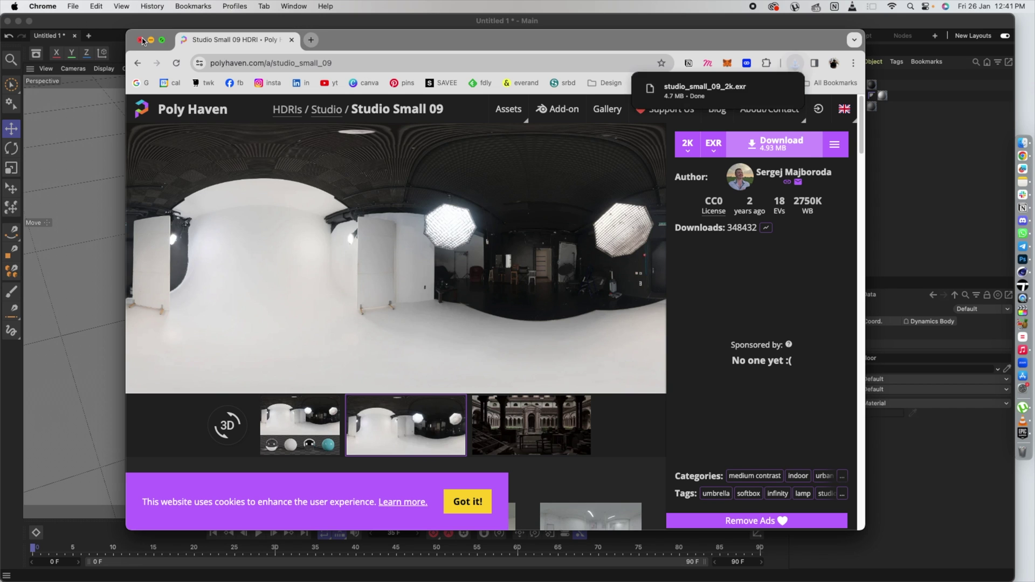
pyautogui.click(151, 41)
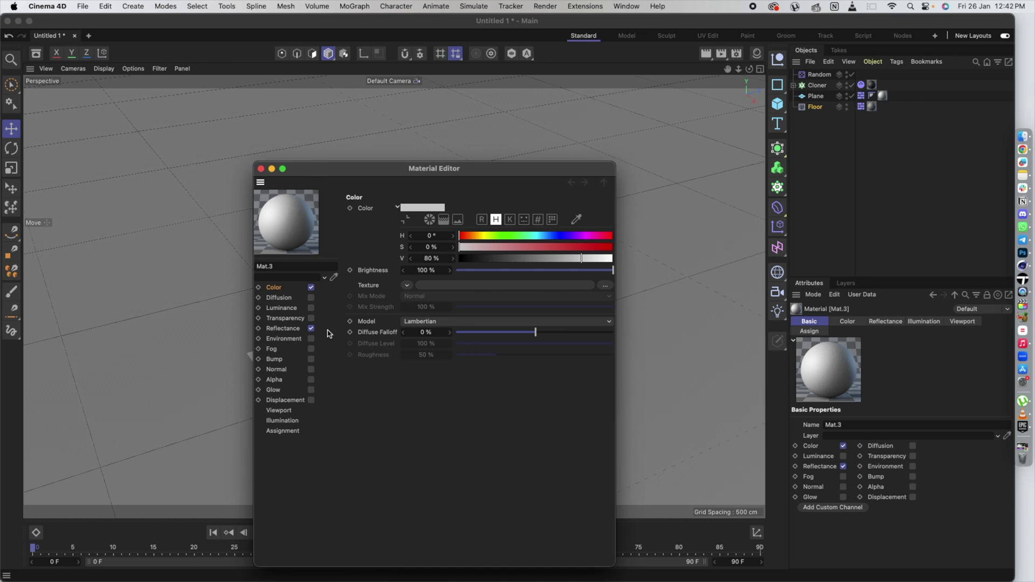
# Step: Disable the Color and Reflectance channels of material Mat.3 and enable its Luminance channel
pyautogui.click(311, 288)
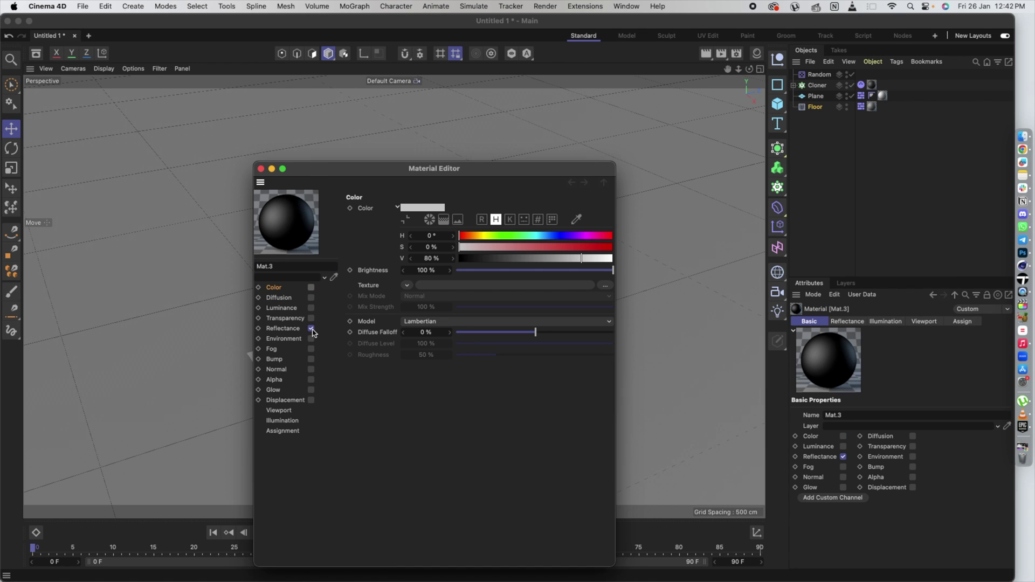
pyautogui.click(311, 328)
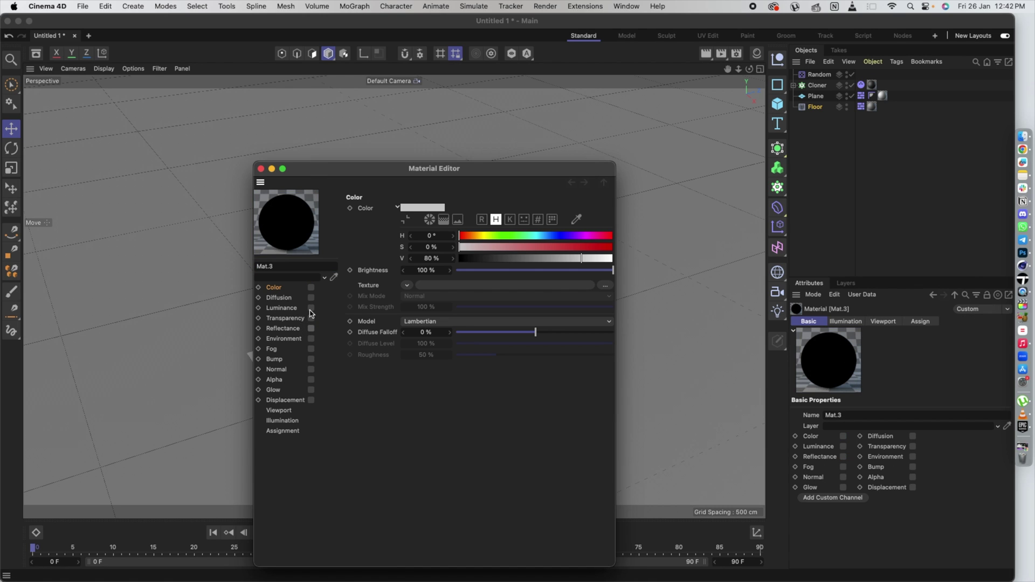
pyautogui.click(311, 308)
# Step: Load studio_small_09_2k.exr from the Desktop as the Luminance texture of Mat.3 and close the material
pyautogui.click(403, 286)
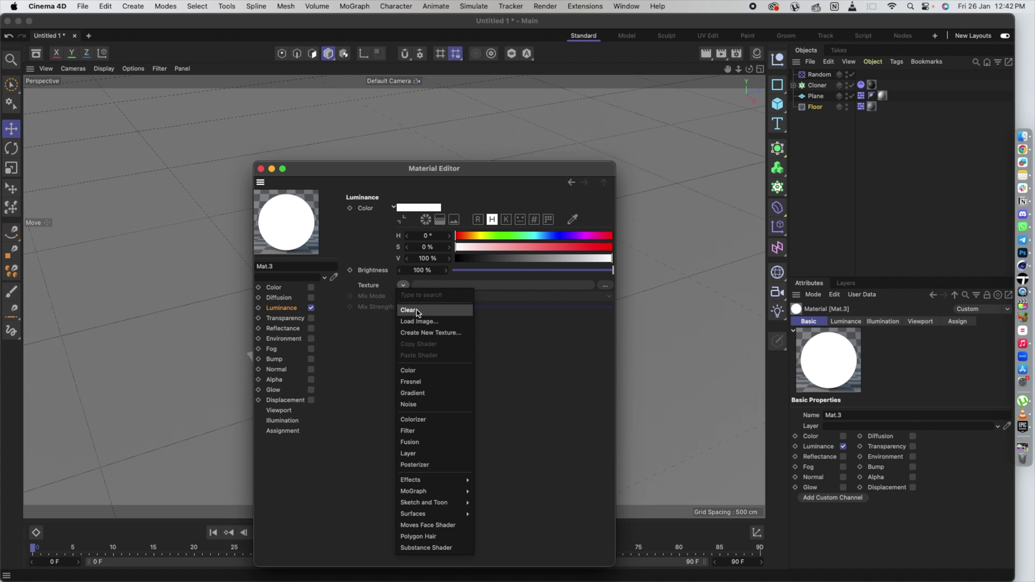
pyautogui.click(417, 321)
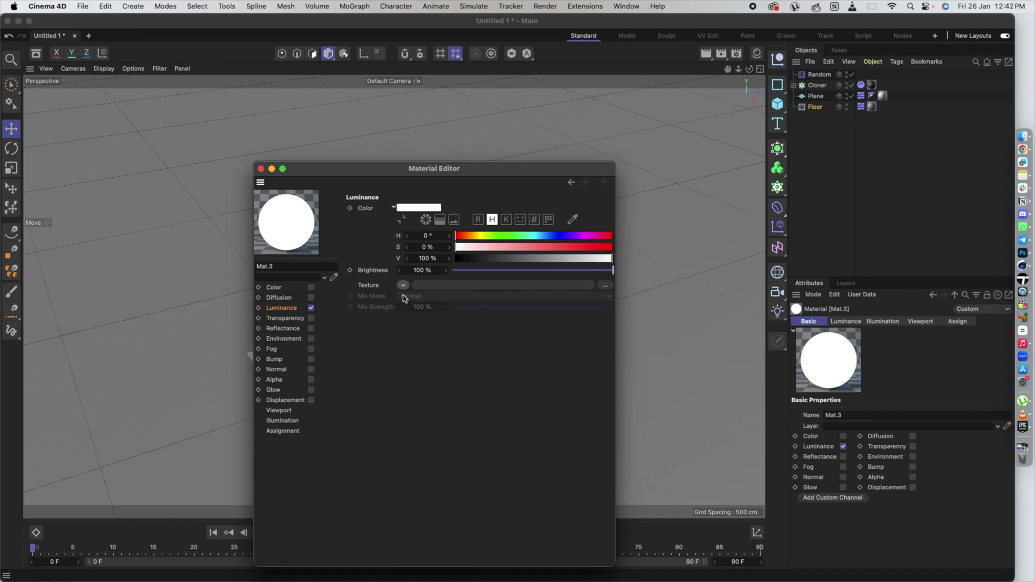
pyautogui.click(421, 152)
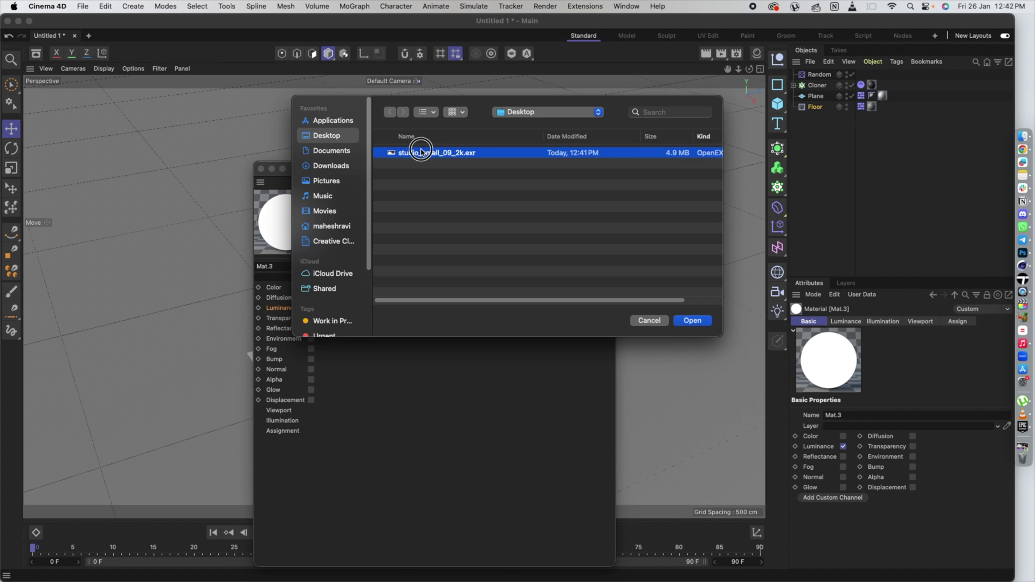
pyautogui.doubleClick(421, 153)
pyautogui.click(504, 270)
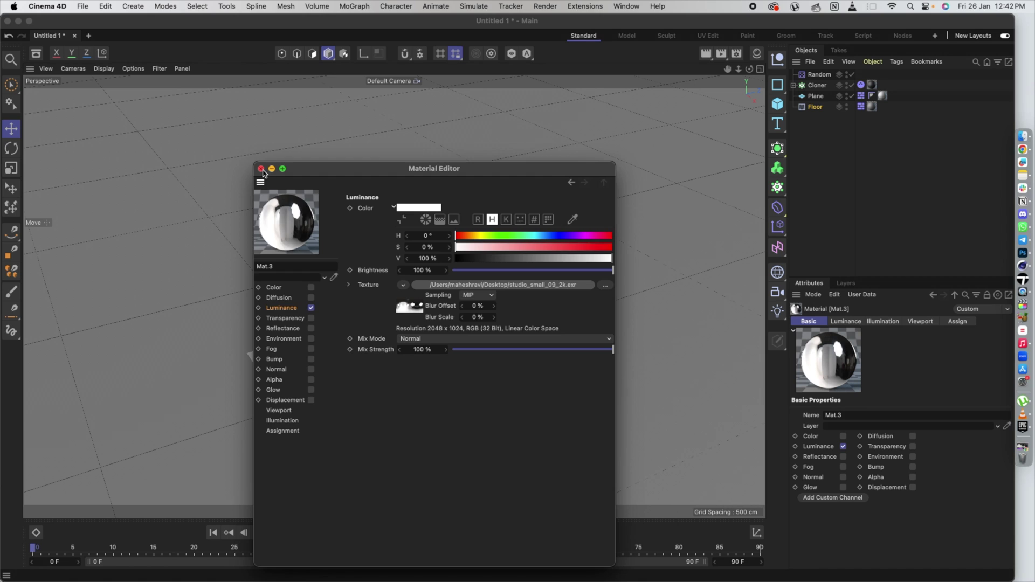
pyautogui.click(261, 168)
# Step: Add a Sky object to the scene and apply the HDRI material Mat.3 to it
pyautogui.moveTo(781, 280); pyautogui.dragTo(804, 287)
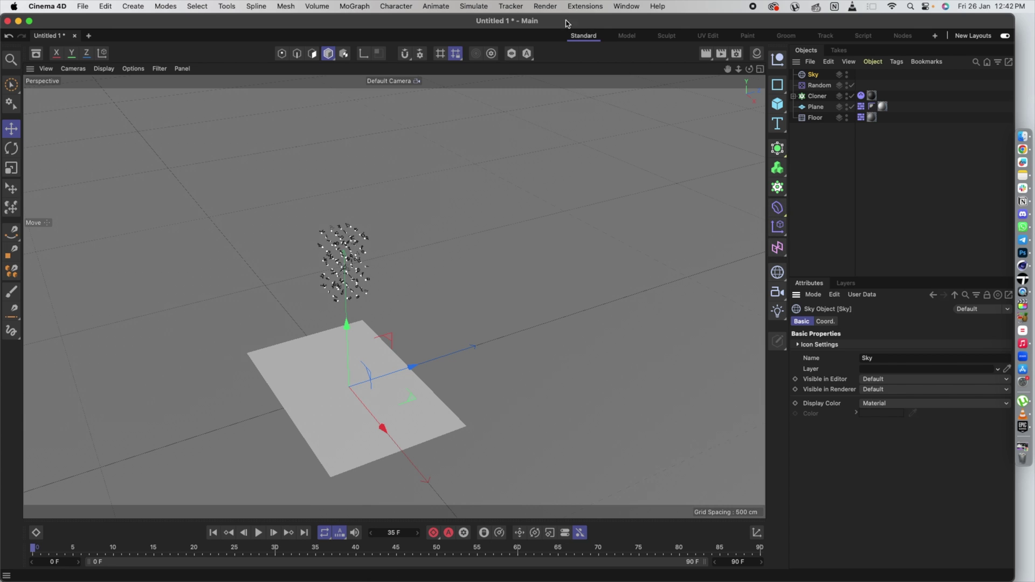
pyautogui.click(627, 6)
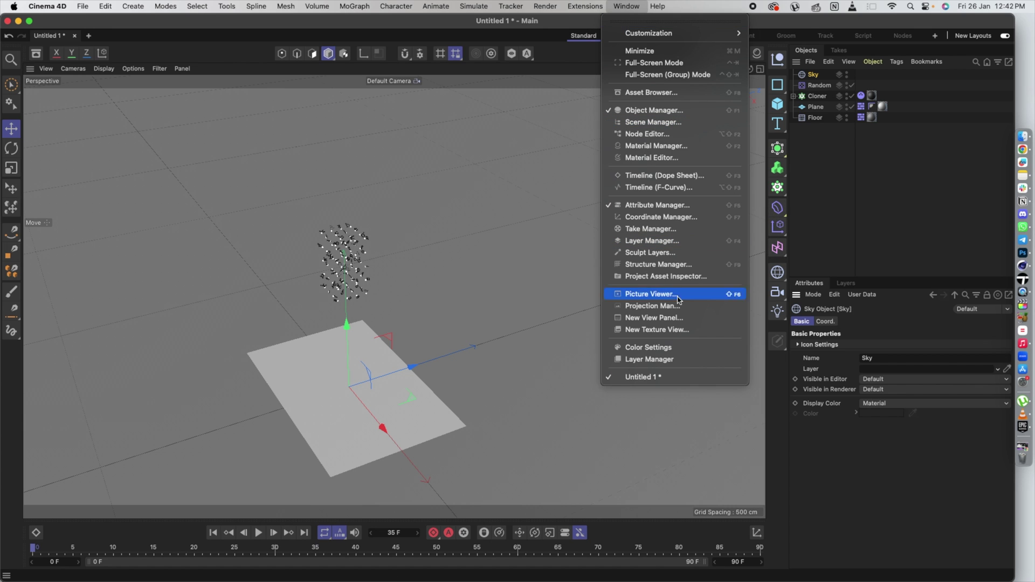
pyautogui.click(647, 145)
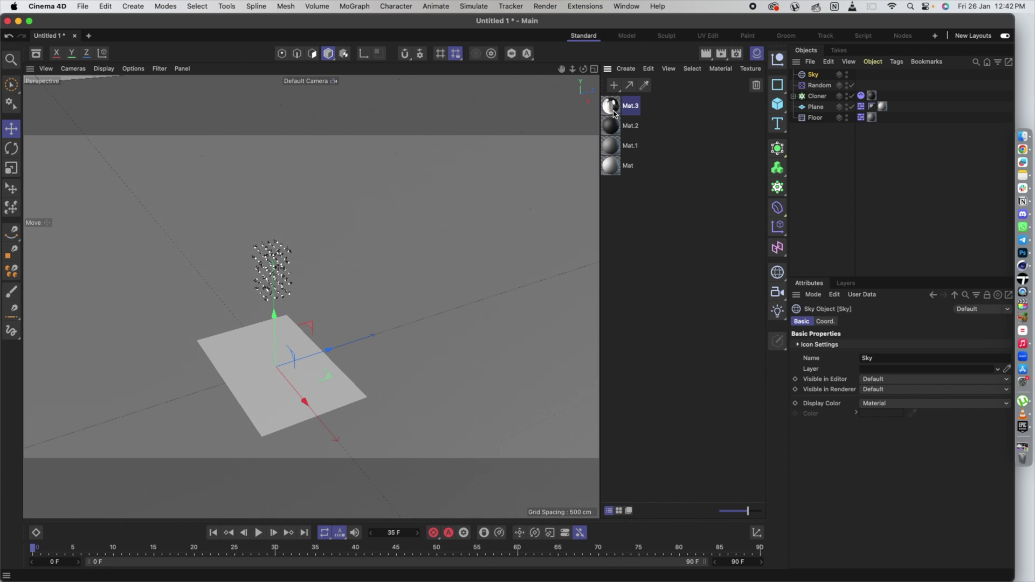
pyautogui.moveTo(613, 114); pyautogui.dragTo(815, 76)
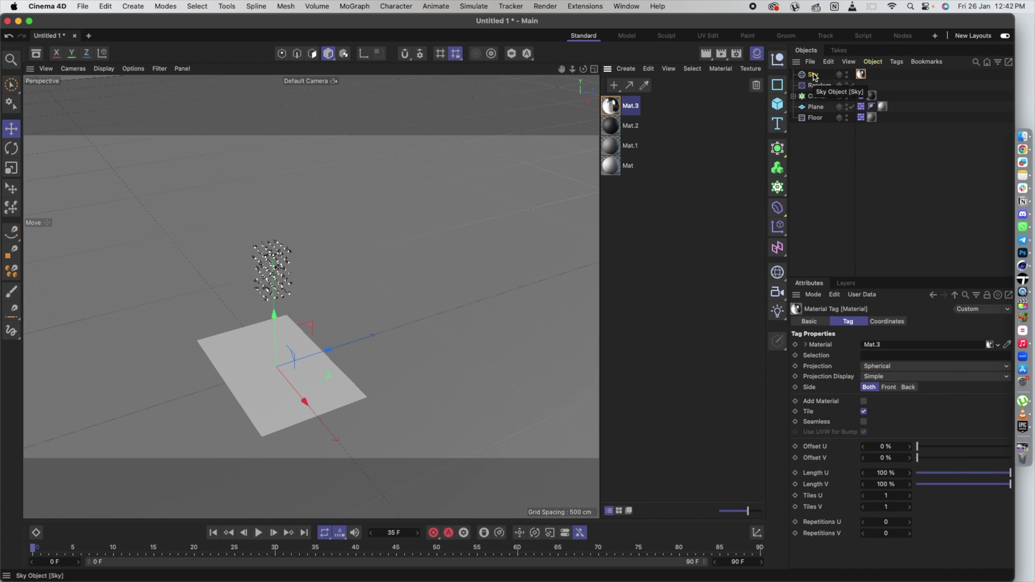
pyautogui.click(444, 248)
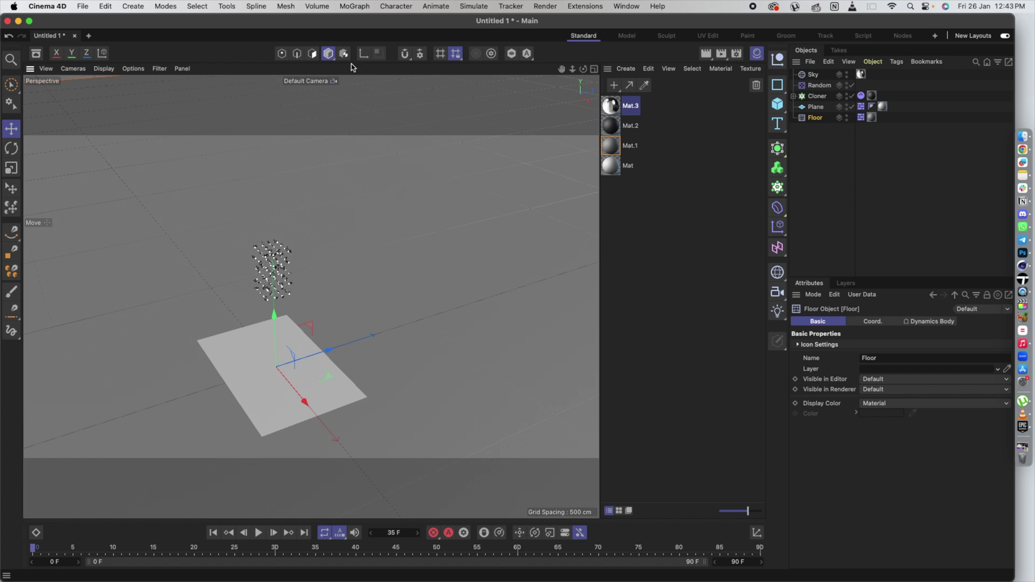
# Step: Add the Ambient Occlusion and Global Illumination effects to the render settings
pyautogui.click(737, 54)
pyautogui.click(614, 48)
pyautogui.moveTo(613, 48); pyautogui.dragTo(493, 70)
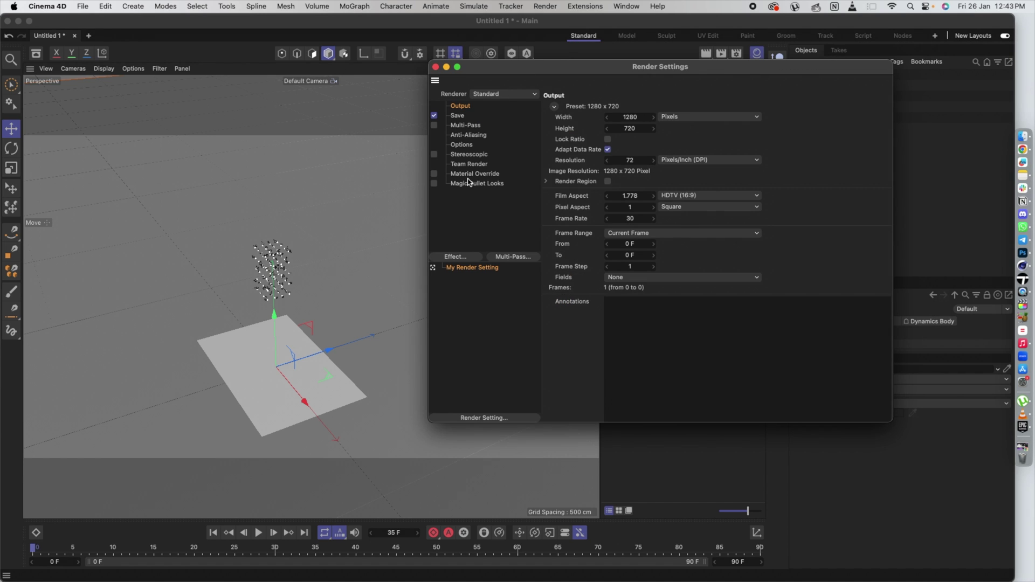
pyautogui.click(473, 257)
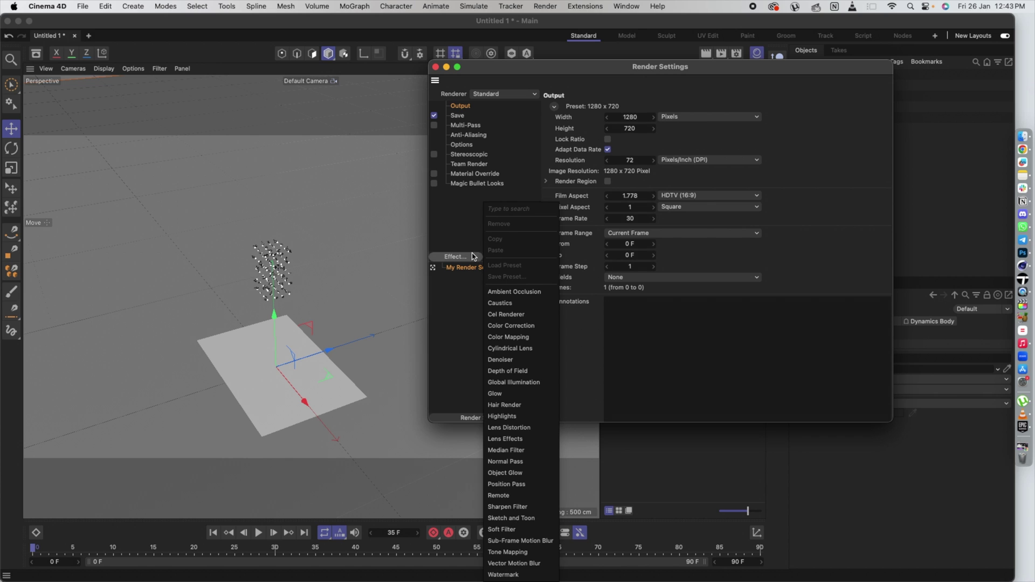
pyautogui.click(515, 292)
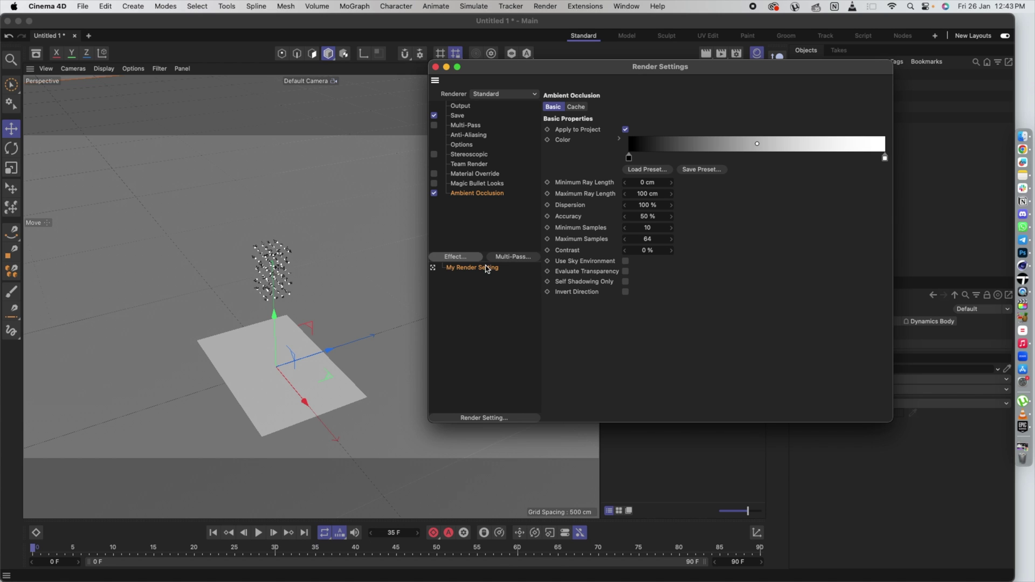
pyautogui.click(469, 258)
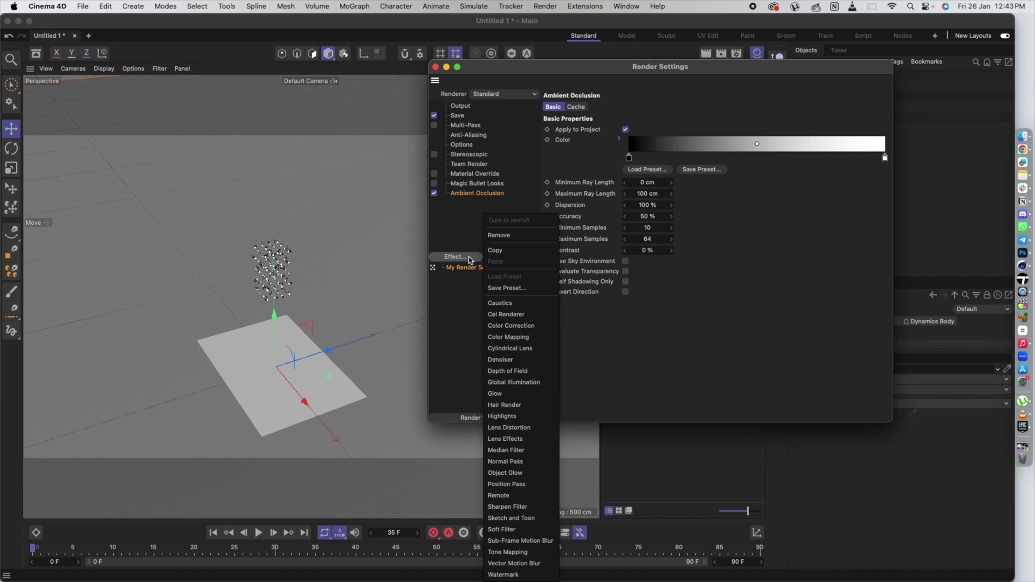
pyautogui.click(532, 380)
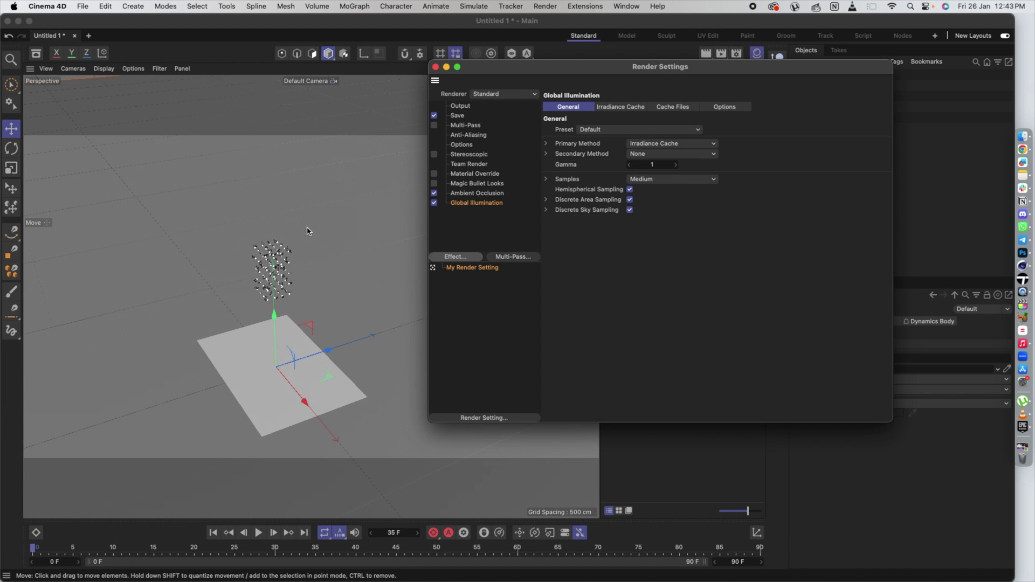
pyautogui.click(437, 67)
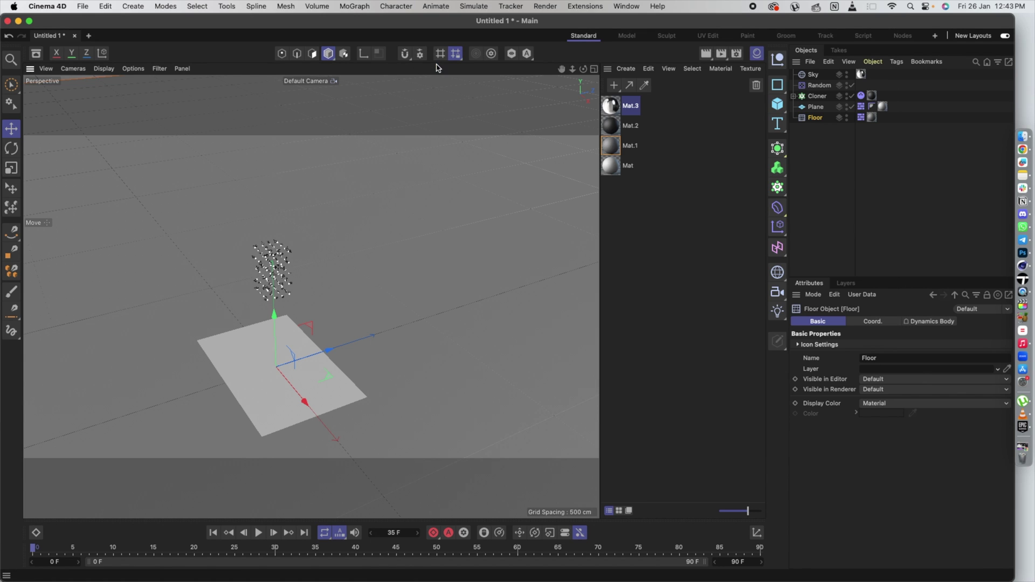
# Step: Render a preview of the fallen letters on the plane directly in the viewport
pyautogui.click(706, 54)
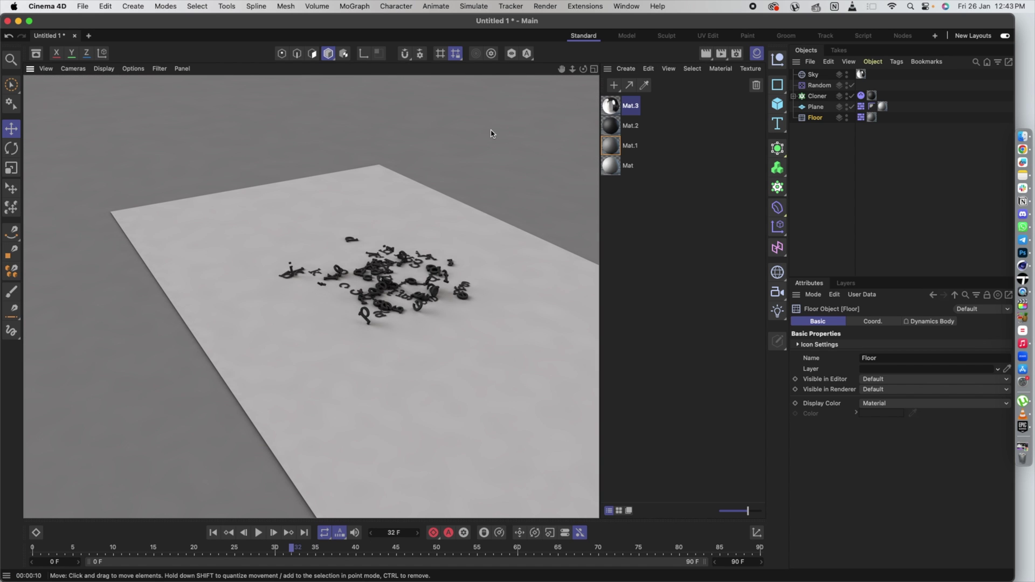
pyautogui.scroll(-5, 432, 212)
pyautogui.scroll(-5, 432, 213)
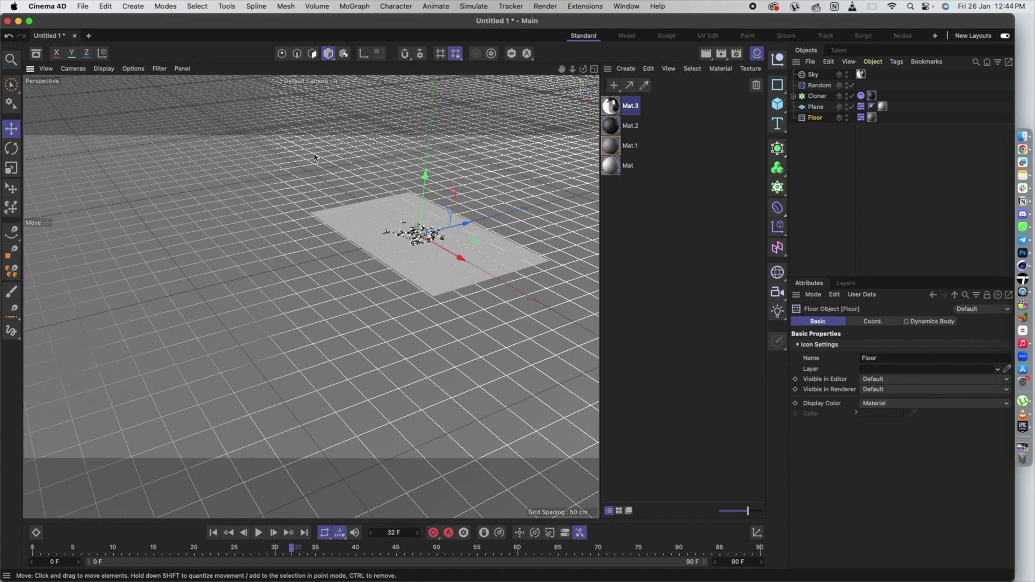
# Step: Set the render output size to 1080 pixels wide and 1920 pixels high
pyautogui.click(736, 53)
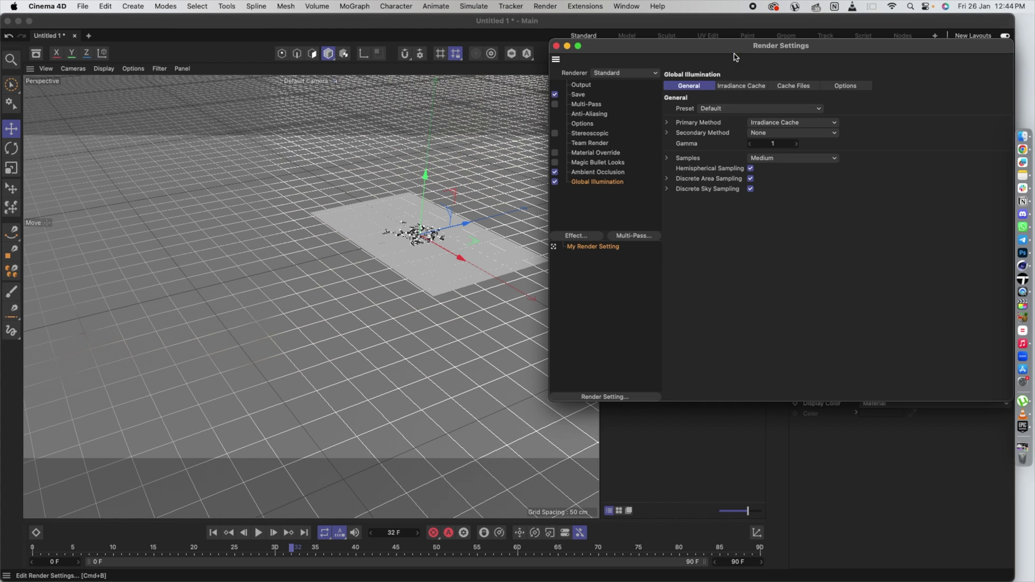
pyautogui.moveTo(628, 45); pyautogui.dragTo(410, 140)
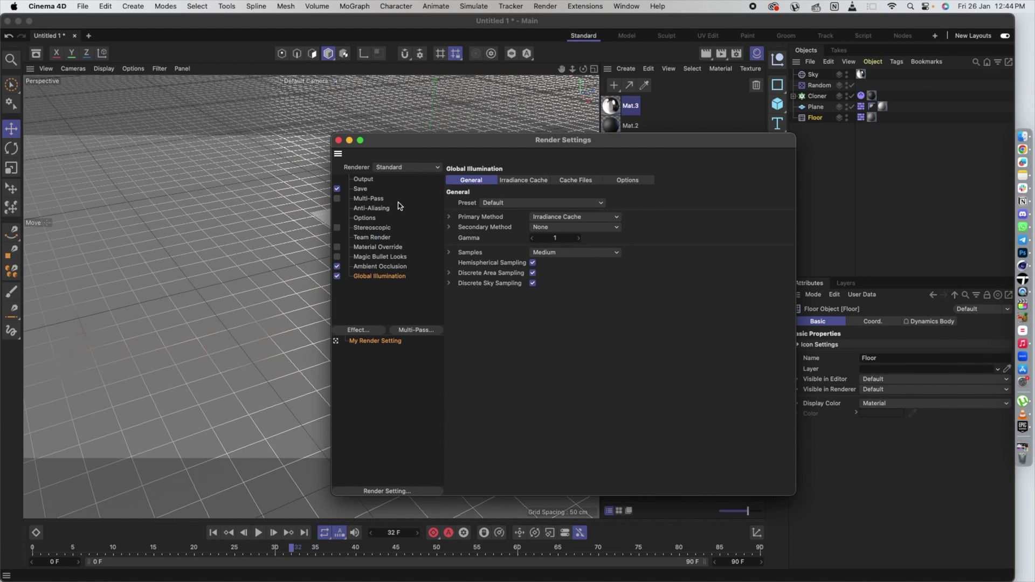
pyautogui.click(362, 179)
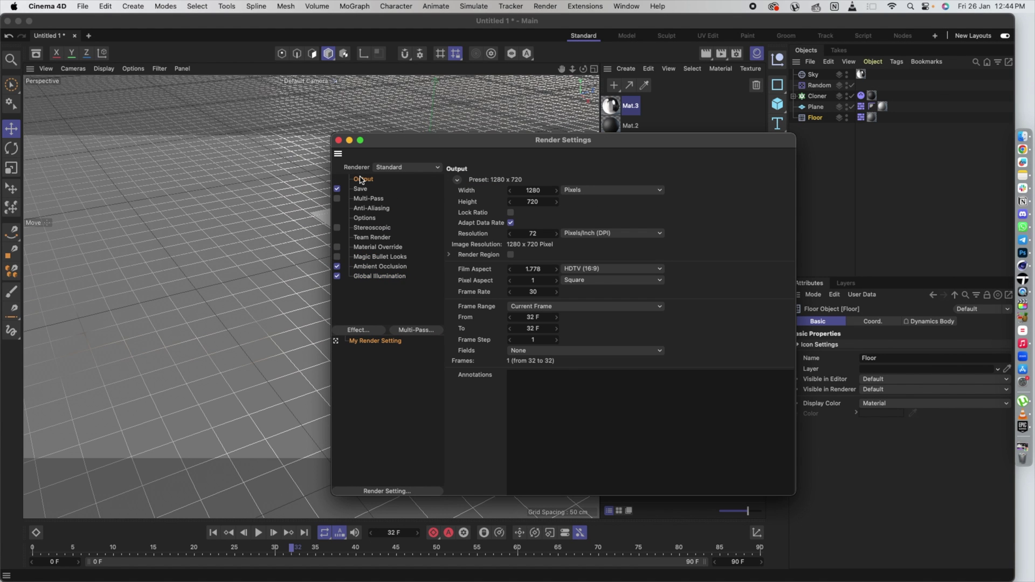
pyautogui.doubleClick(547, 190)
pyautogui.write('1080')
pyautogui.press('Return')
pyautogui.doubleClick(542, 202)
pyautogui.write('1920')
pyautogui.press('Return')
# Step: Set the render frame range from frame 0 to frame 90
pyautogui.doubleClick(522, 317)
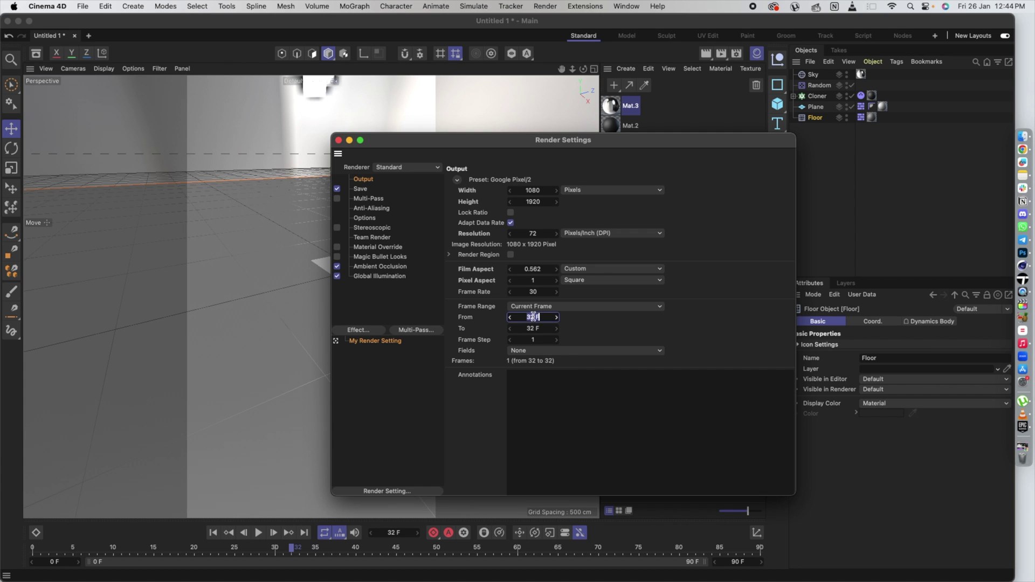
pyautogui.write('0')
pyautogui.doubleClick(543, 330)
pyautogui.write('90')
pyautogui.press('Return')
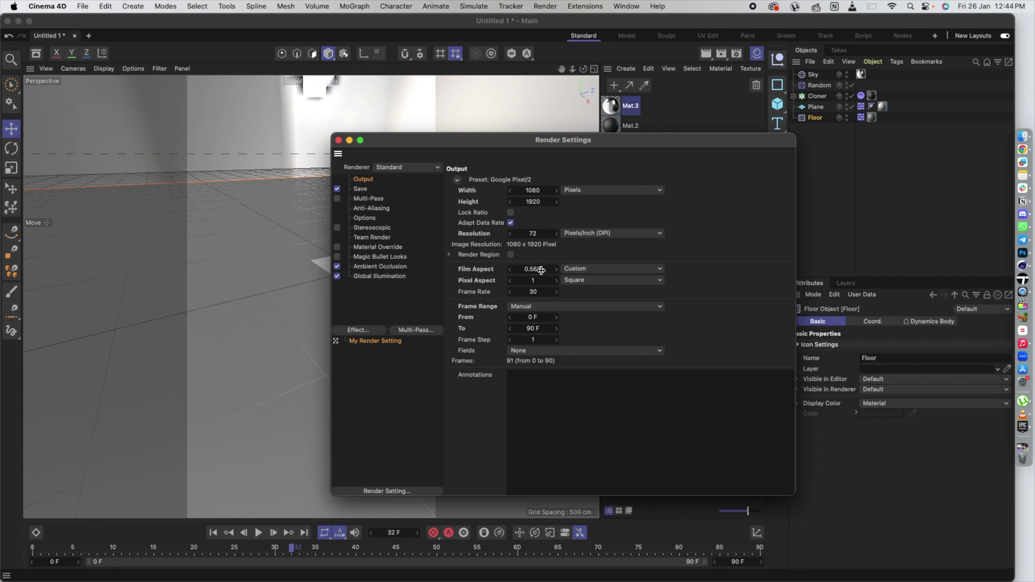
# Step: Set the render to save in MP4 format on the Desktop as Untitled, and close the render settings
pyautogui.click(360, 191)
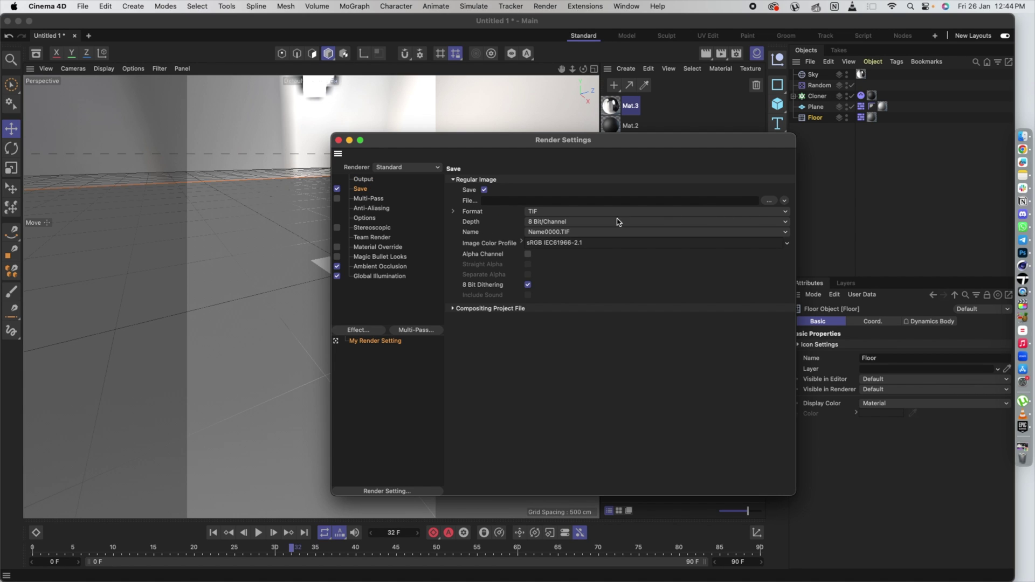
pyautogui.click(577, 213)
pyautogui.click(576, 417)
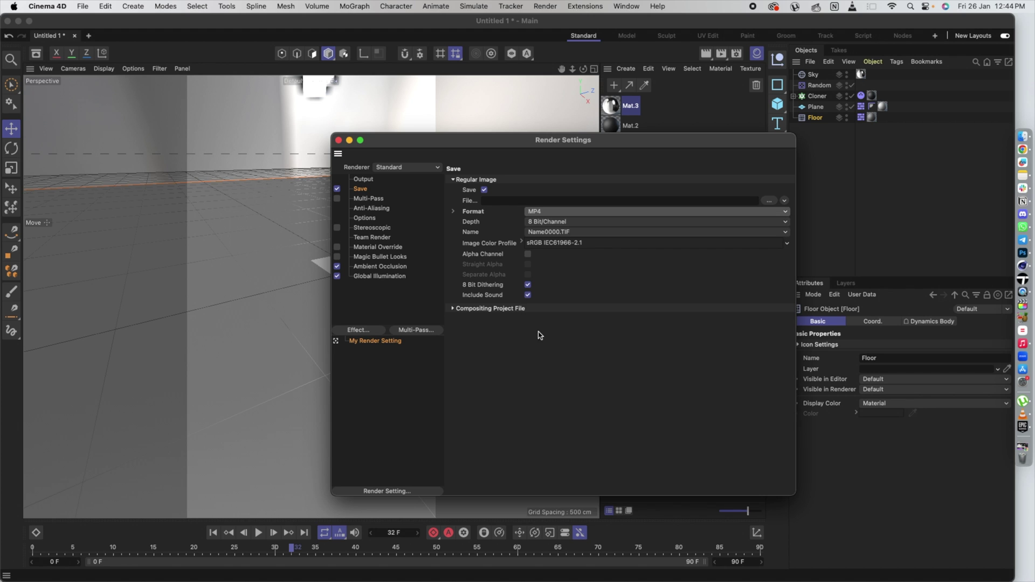
pyautogui.click(766, 201)
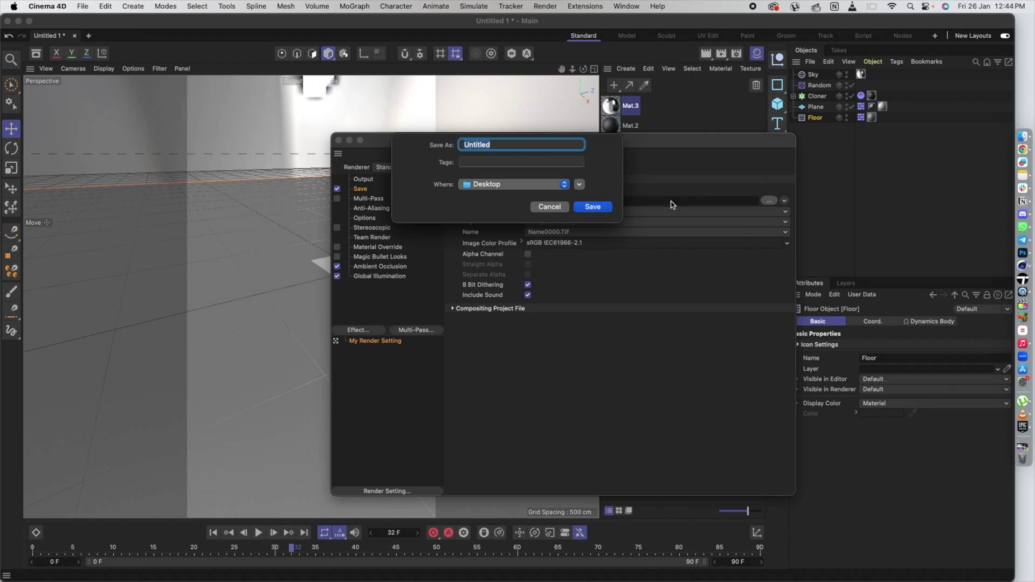
pyautogui.click(581, 210)
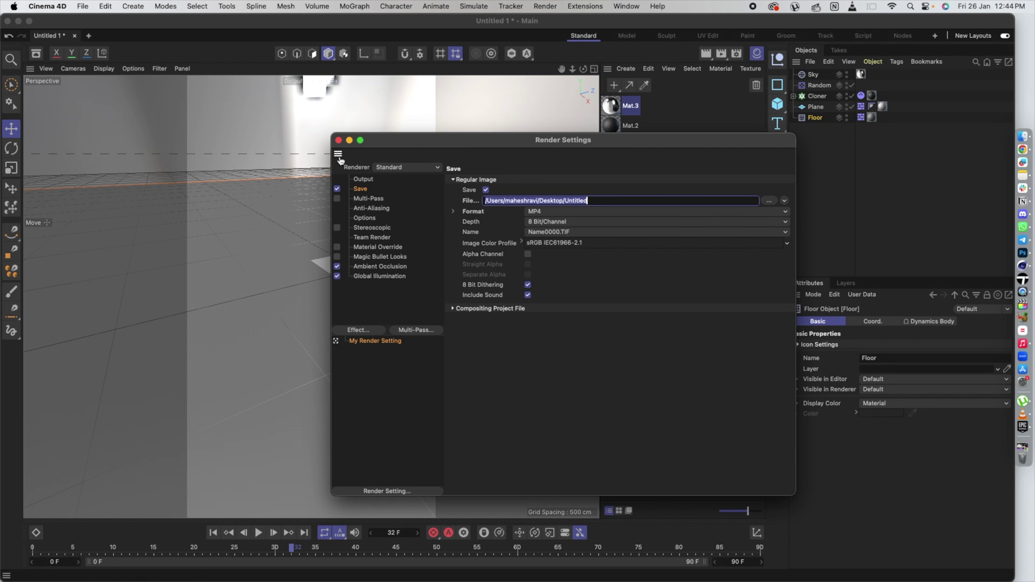
pyautogui.click(338, 141)
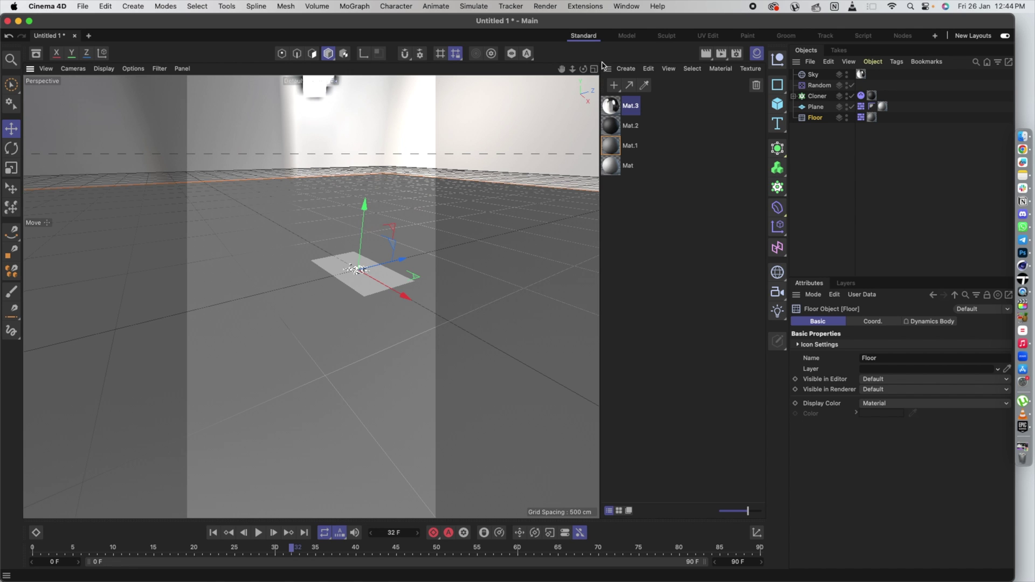
# Step: Add a camera to the scene and look through it
pyautogui.click(347, 188)
pyautogui.moveTo(348, 188)
pyautogui.keyDown('alt'); pyautogui.mouseDown()
pyautogui.moveTo(319, 214)
pyautogui.moveTo(351, 188)
pyautogui.mouseUp(); pyautogui.keyUp('alt')
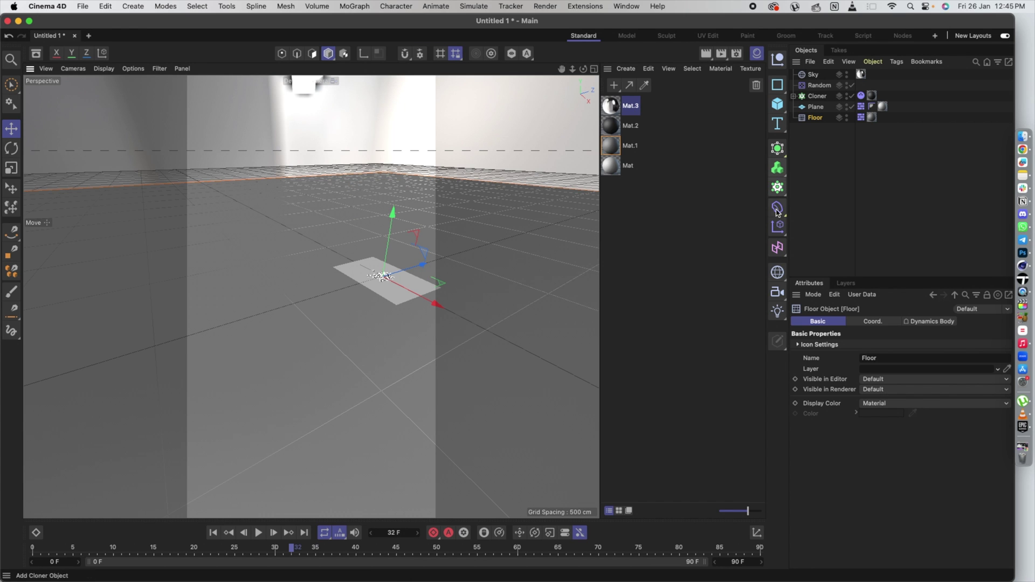
pyautogui.moveTo(777, 292); pyautogui.dragTo(791, 306)
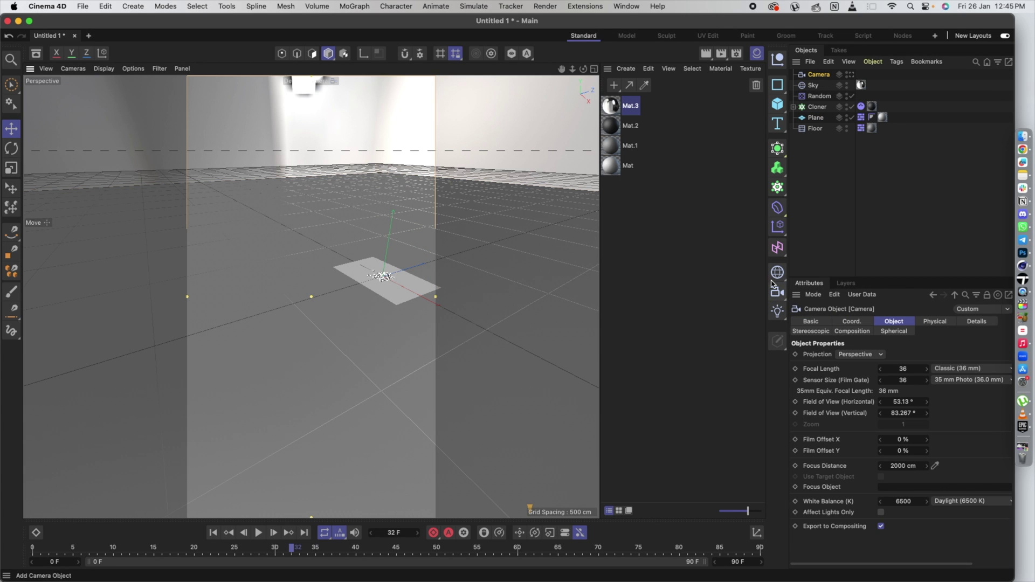
pyautogui.click(851, 75)
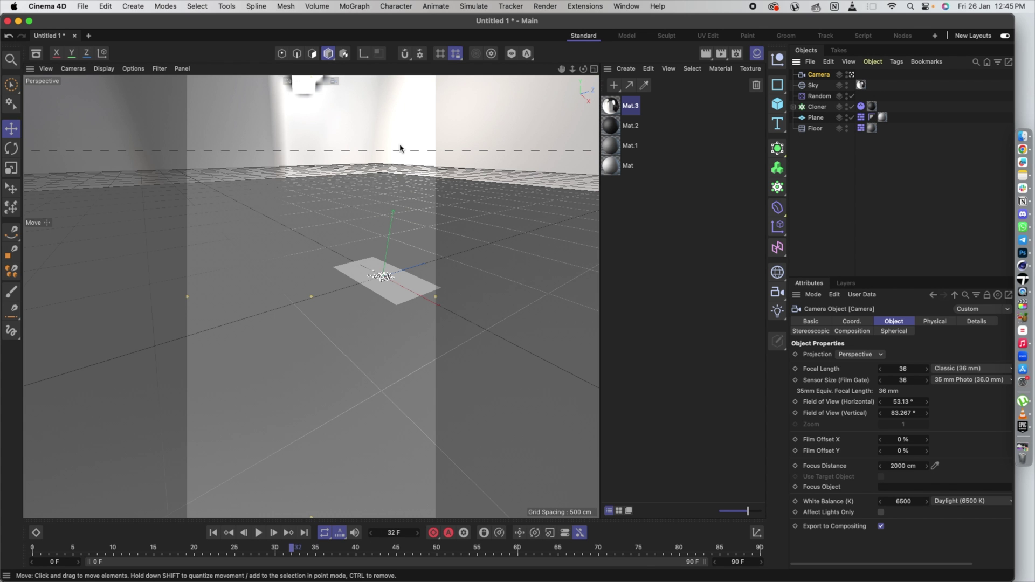
# Step: Frame the camera straight down on the plane, close in on the cluster of falling letters
pyautogui.keyDown('alt'); pyautogui.moveTo(351, 201); pyautogui.dragTo(317, 286); pyautogui.keyUp('alt')
pyautogui.scroll(-3, 257, 215)
pyautogui.scroll(8, 257, 214)
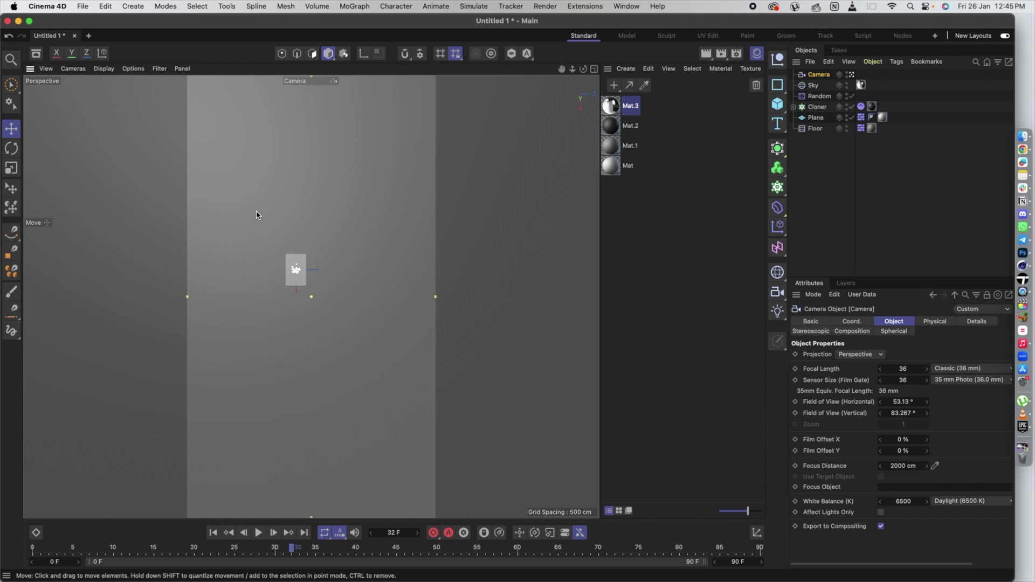
pyautogui.scroll(3, 356, 300)
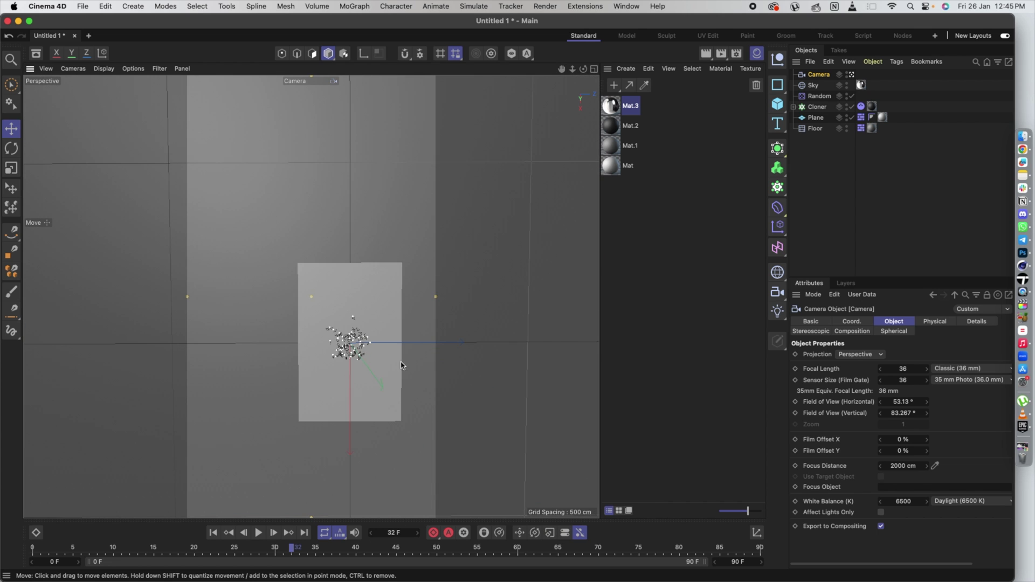
pyautogui.scroll(3, 335, 293)
pyautogui.scroll(2, 348, 343)
pyautogui.keyDown('alt'); pyautogui.moveTo(303, 252); pyautogui.dragTo(327, 309); pyautogui.keyUp('alt')
pyautogui.keyDown('alt'); pyautogui.moveTo(346, 273); pyautogui.dragTo(306, 356); pyautogui.keyUp('alt')
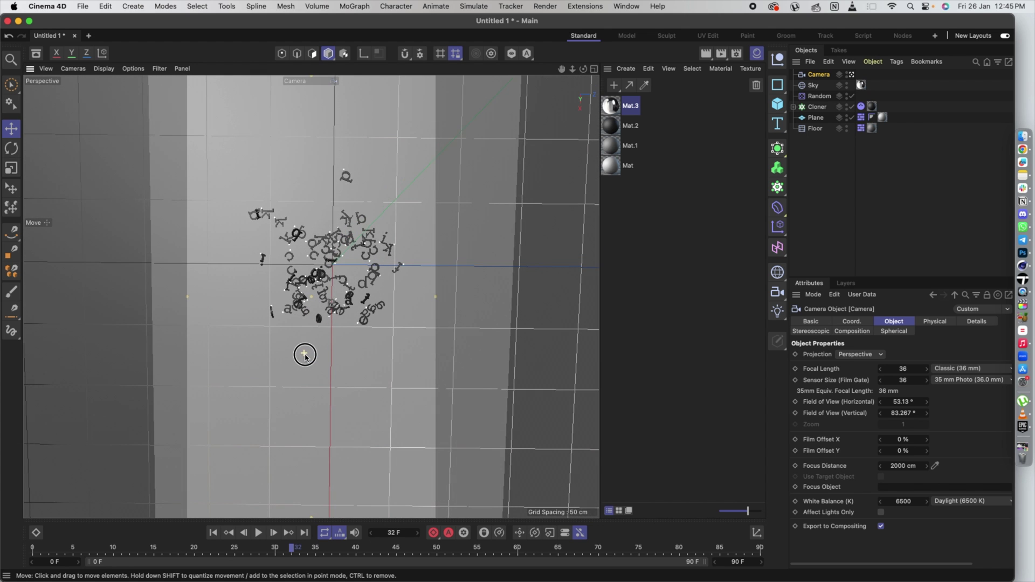
# Step: Render a viewport preview of the letters through the new top-down camera
pyautogui.click(302, 351)
pyautogui.click(706, 54)
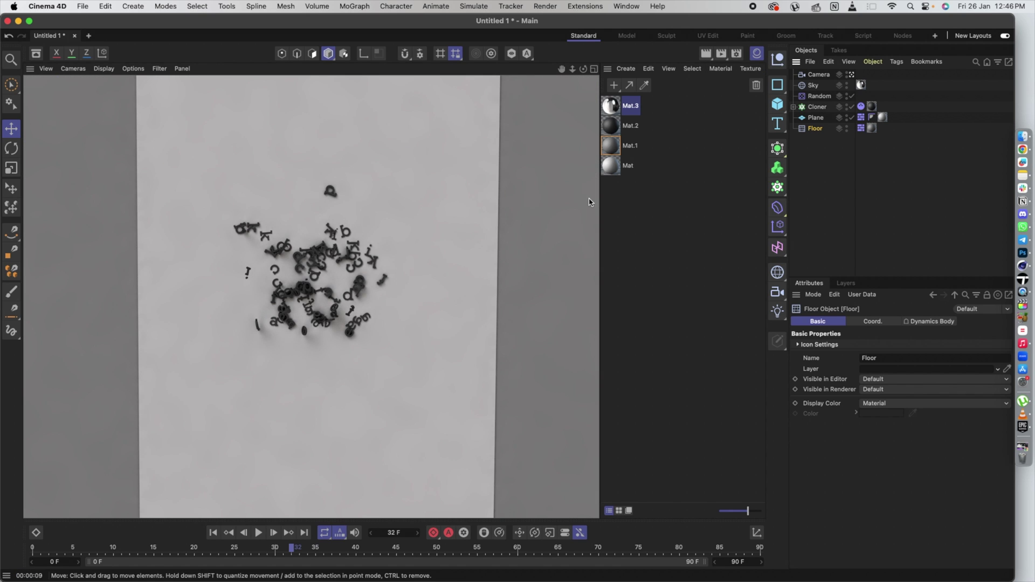
pyautogui.click(565, 264)
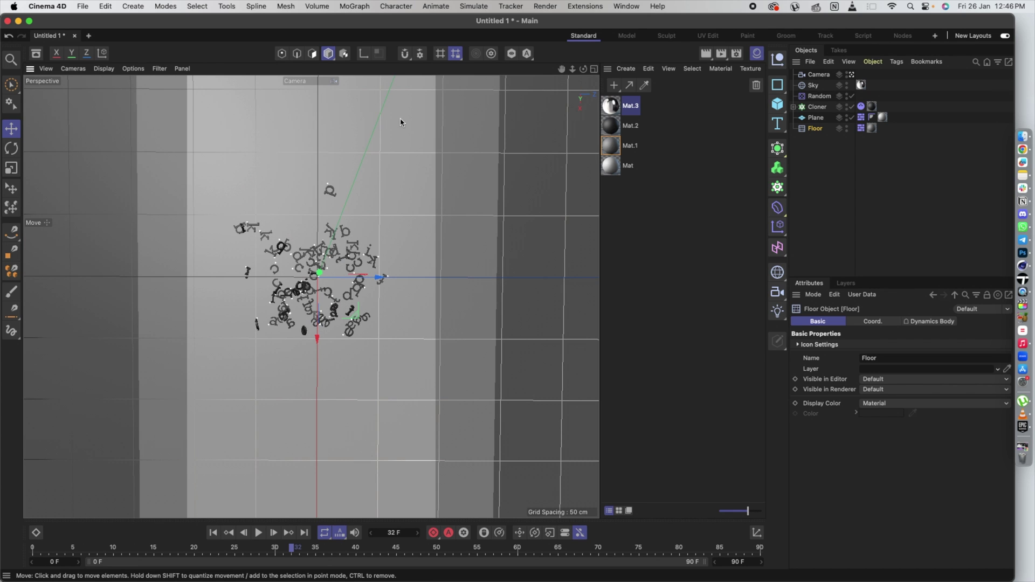
# Step: Render the full animation to the Picture Viewer and play back the finished Untitled 2.MP4
pyautogui.click(821, 117)
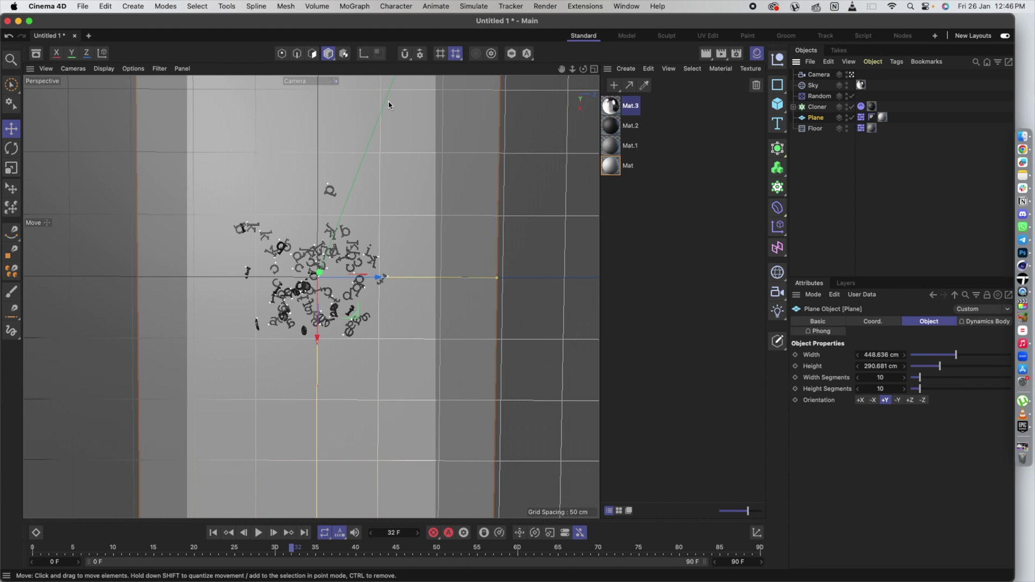
pyautogui.click(720, 54)
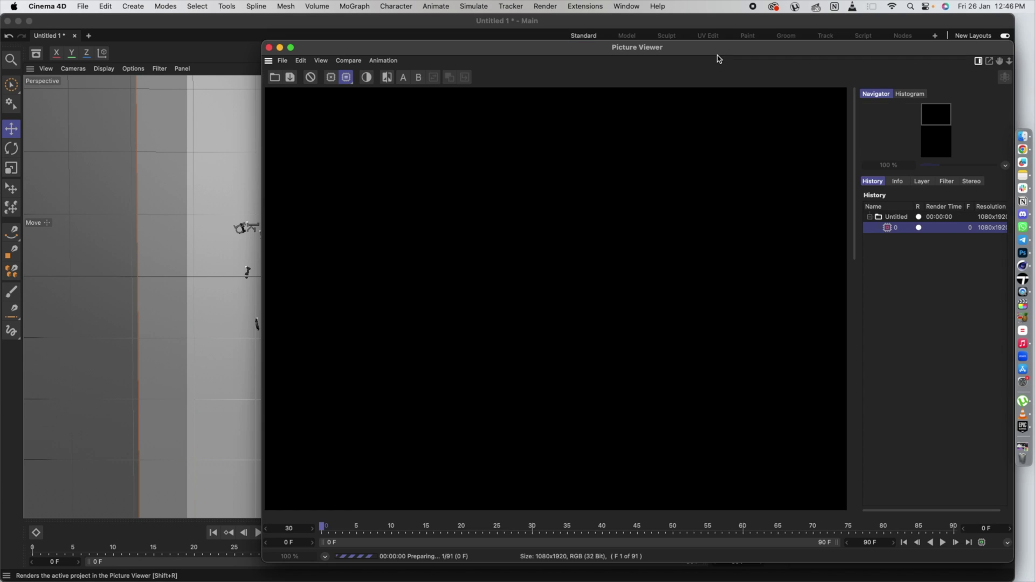
pyautogui.moveTo(719, 58); pyautogui.dragTo(469, 68)
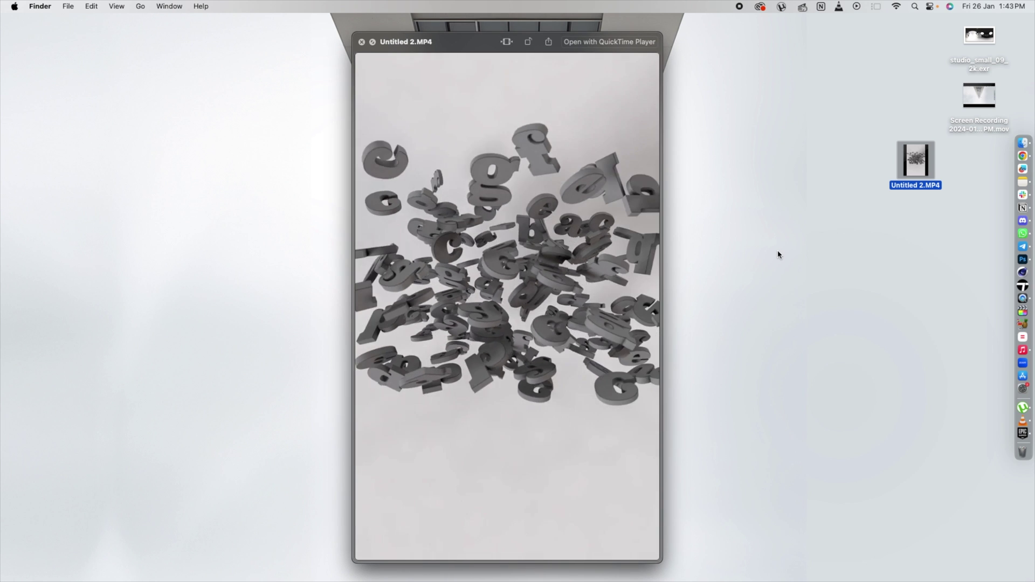
pyautogui.moveTo(504, 286)
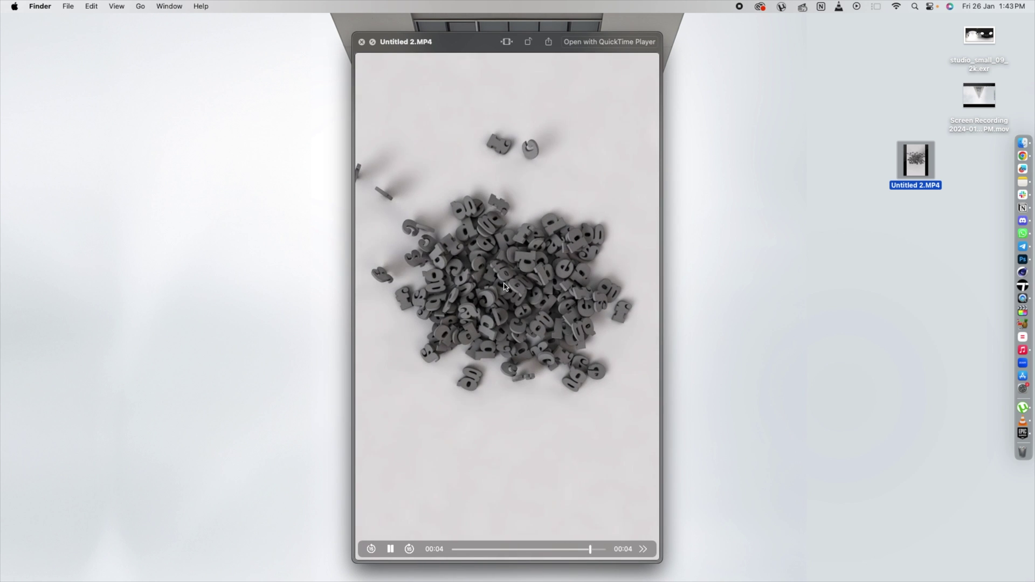
pyautogui.press('space')
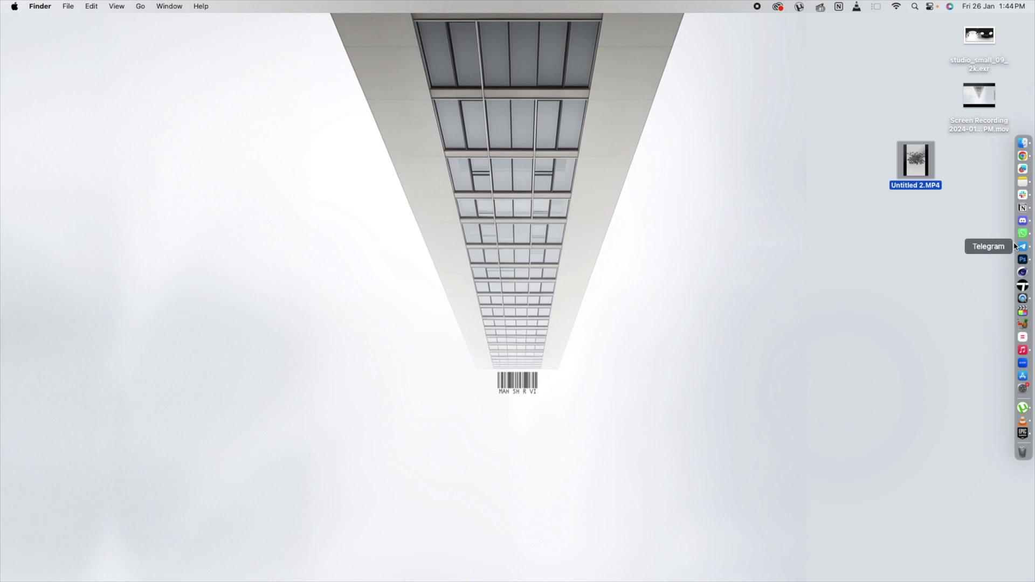
# Step: Switch to Photoshop and create a new 1080 × 1920 pixel document with artboards turned off
pyautogui.click(1022, 260)
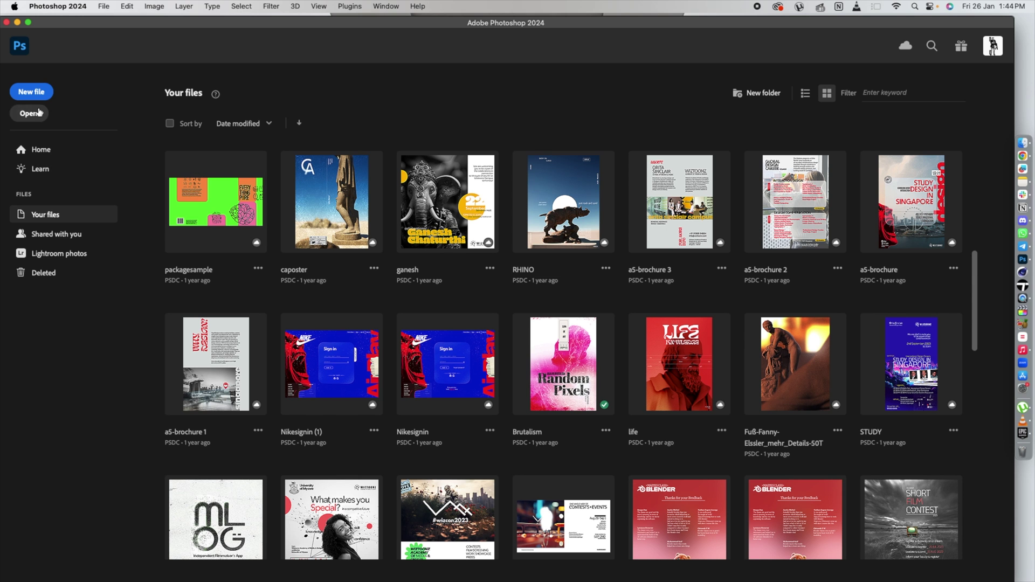
pyautogui.click(43, 92)
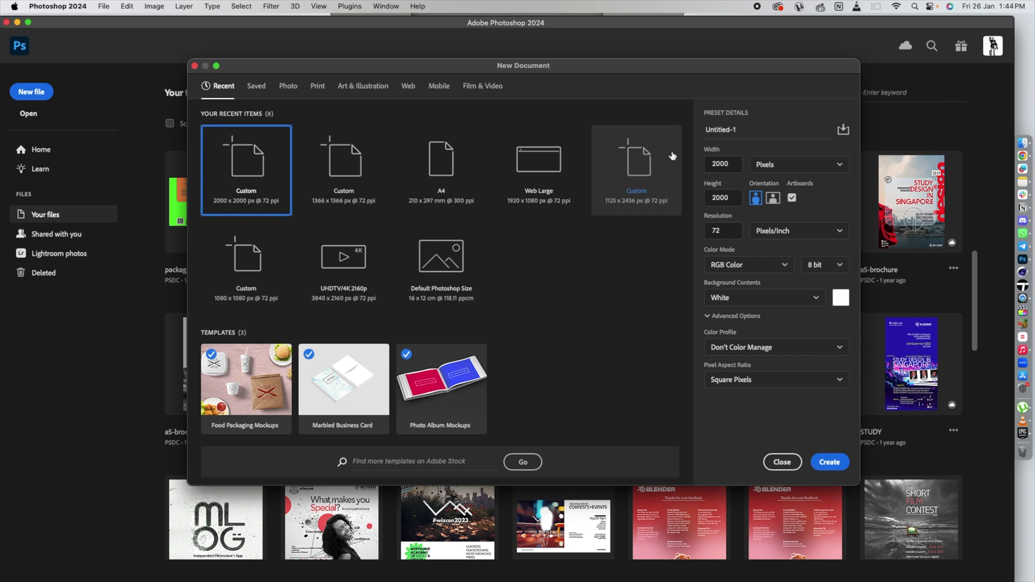
pyautogui.doubleClick(719, 163)
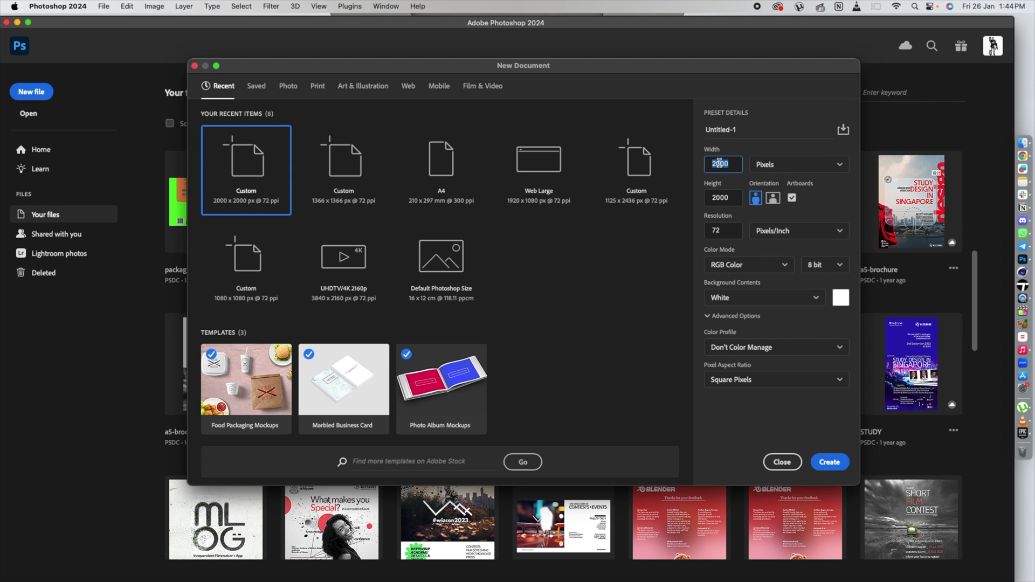
pyautogui.write('1080')
pyautogui.press('Tab')
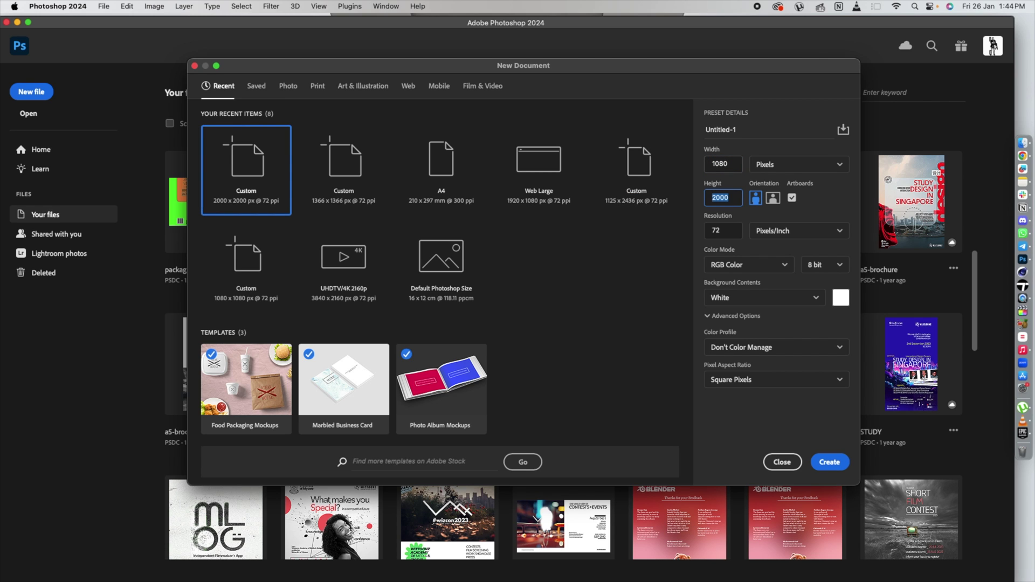
pyautogui.write('1920')
pyautogui.click(792, 198)
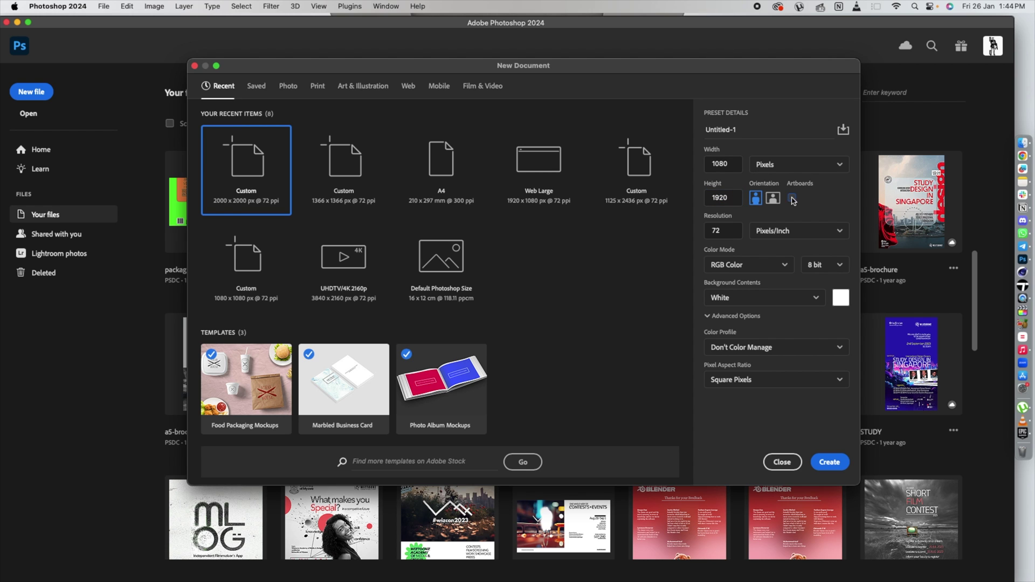
pyautogui.click(824, 463)
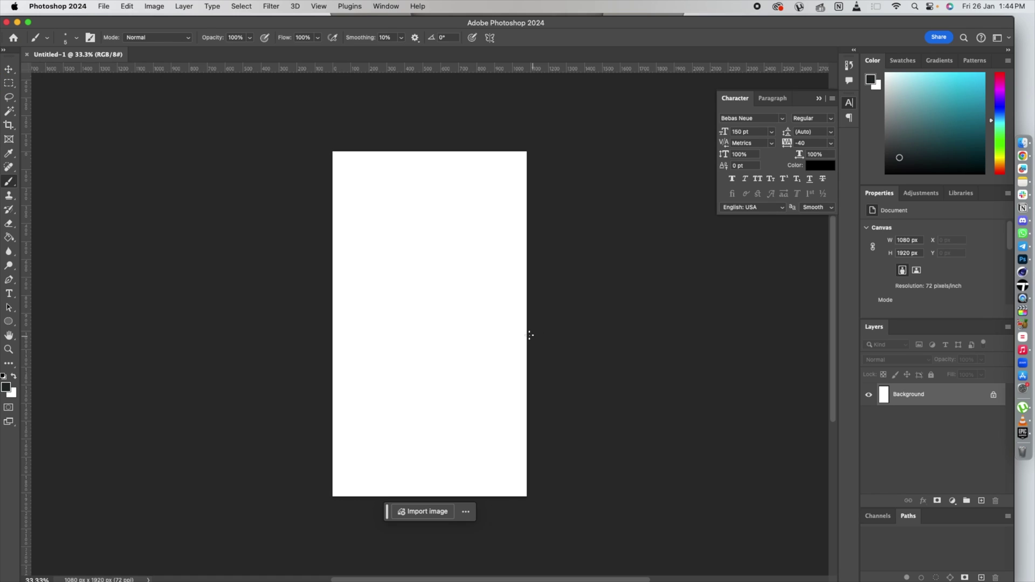
# Step: Place Untitled 2.MP4 from the desktop into the document and rename its layer video
pyautogui.moveTo(474, 21); pyautogui.dragTo(387, 20)
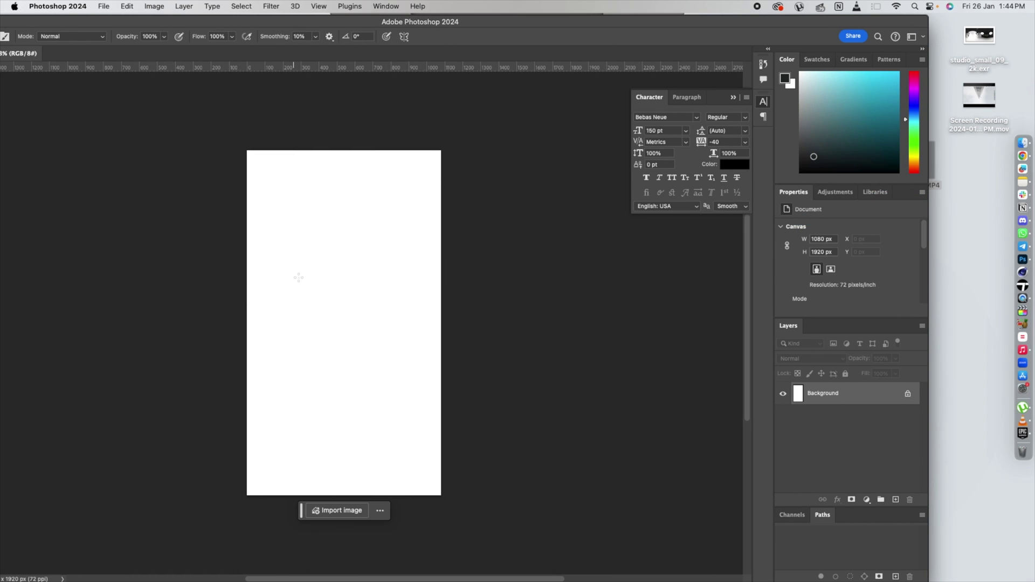
pyautogui.press('super+v')
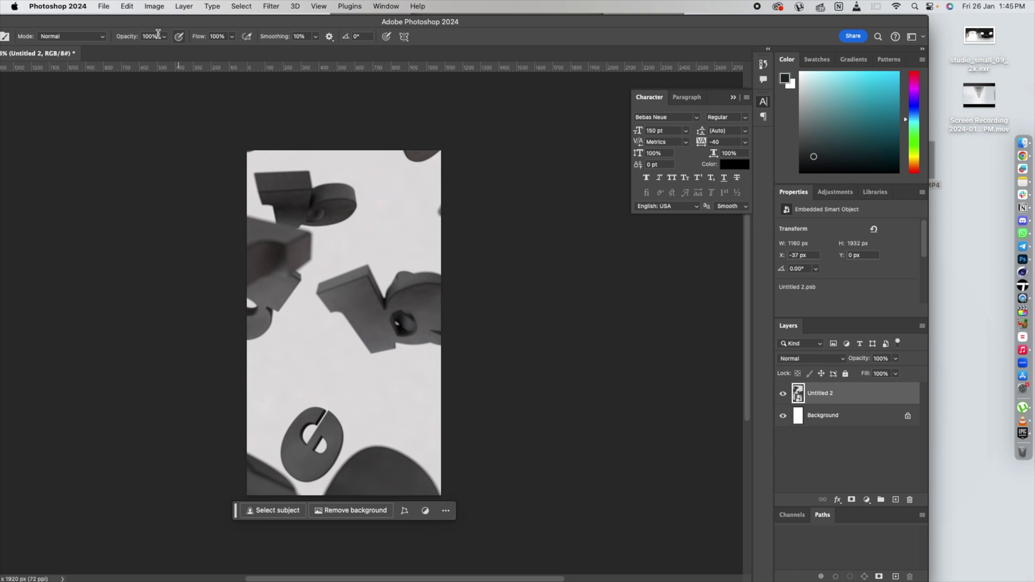
pyautogui.moveTo(132, 20); pyautogui.dragTo(207, 21)
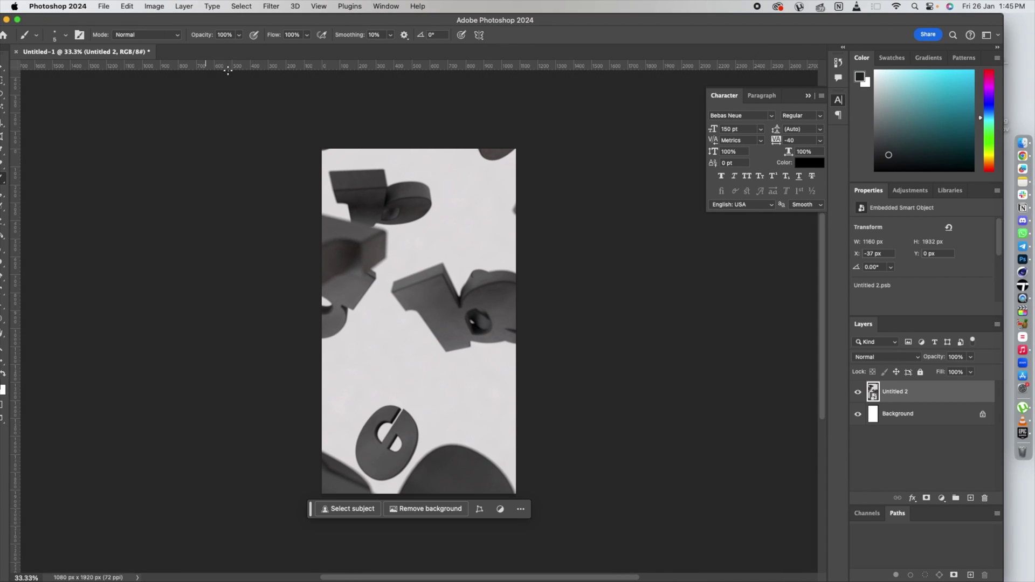
pyautogui.doubleClick(892, 392)
pyautogui.write('video')
pyautogui.press('Return')
# Step: Create a video timeline for the document and float the document window above the timeline
pyautogui.click(374, 6)
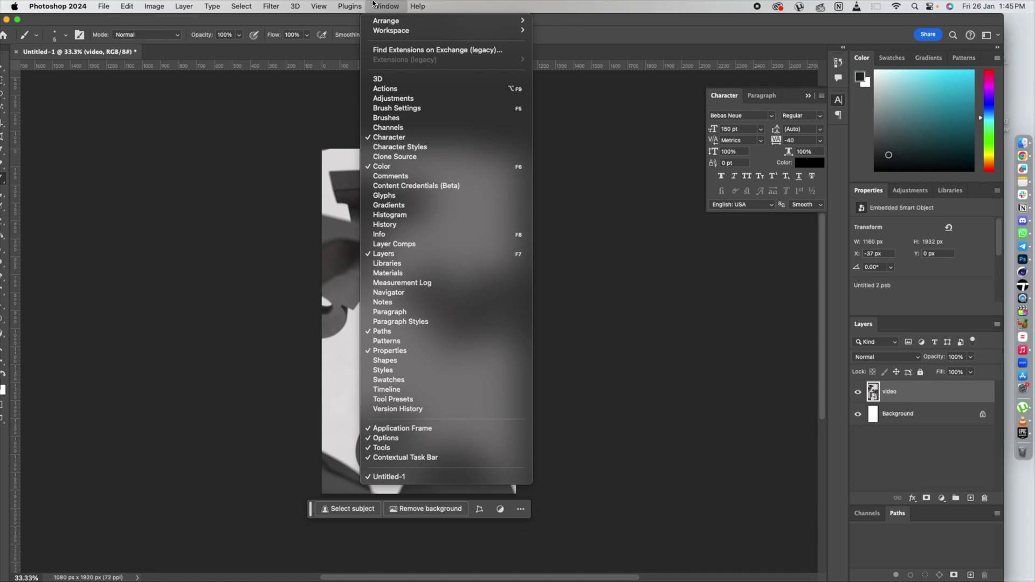
pyautogui.click(462, 390)
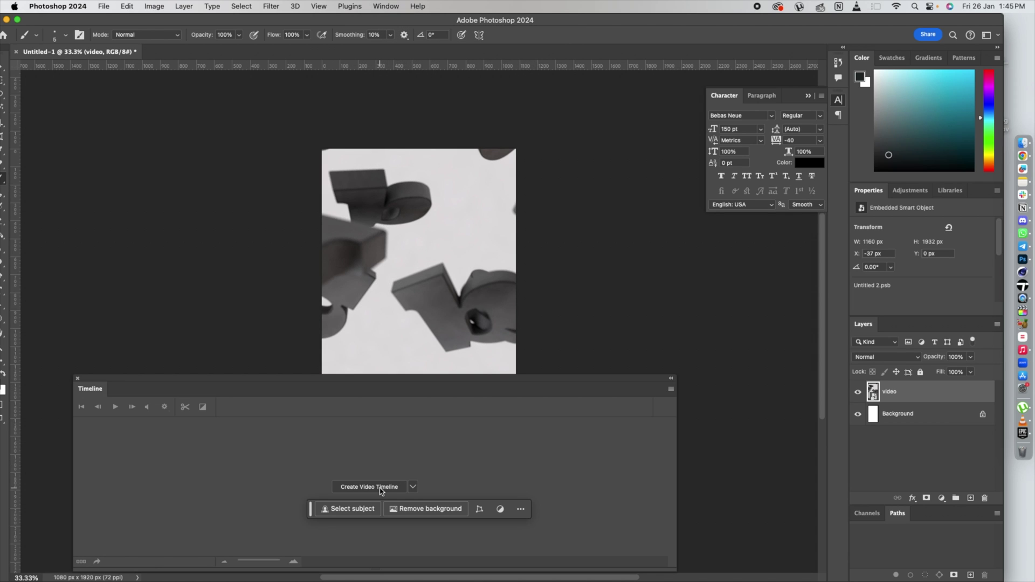
pyautogui.click(369, 487)
pyautogui.moveTo(311, 509); pyautogui.dragTo(764, 573)
pyautogui.moveTo(229, 381); pyautogui.dragTo(254, 485)
pyautogui.moveTo(114, 53); pyautogui.dragTo(405, 80)
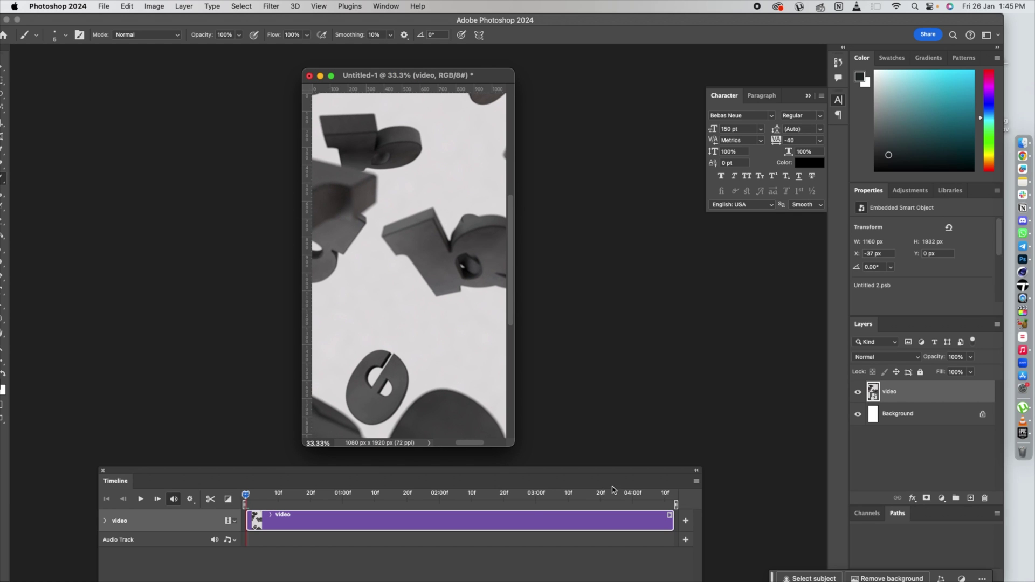
# Step: Play the video clip in the timeline to check the falling letters animation
pyautogui.click(139, 500)
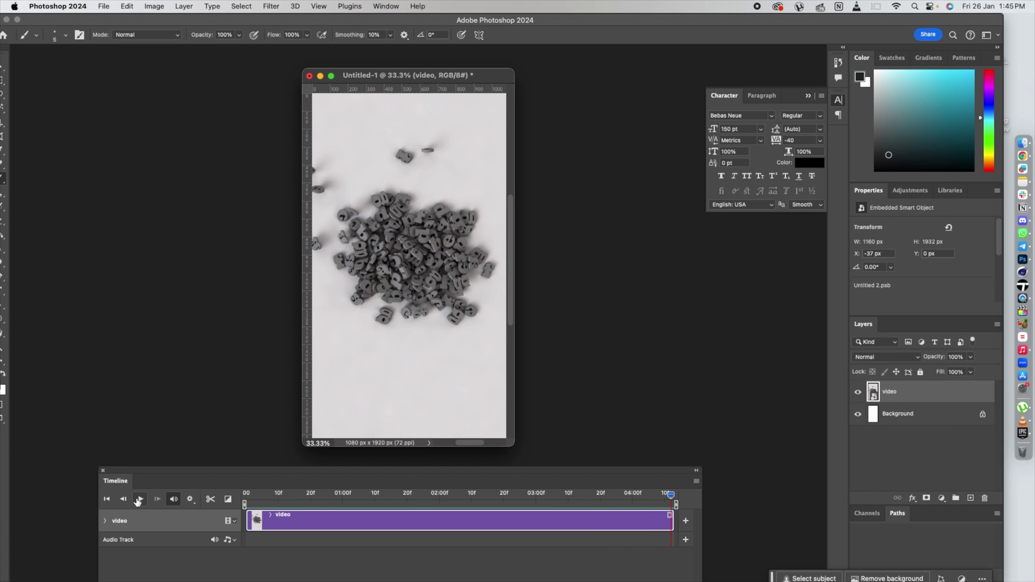
pyautogui.moveTo(295, 469); pyautogui.dragTo(296, 461)
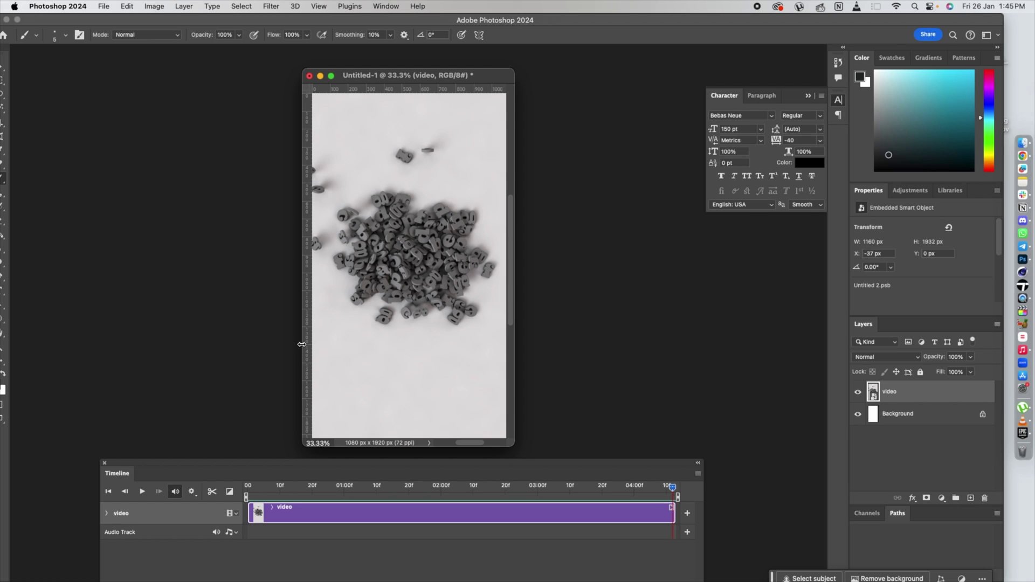
pyautogui.click(265, 22)
# Step: Start a white text layer over the pile of letters in Noto Sans Display Condensed Light
pyautogui.press('t')
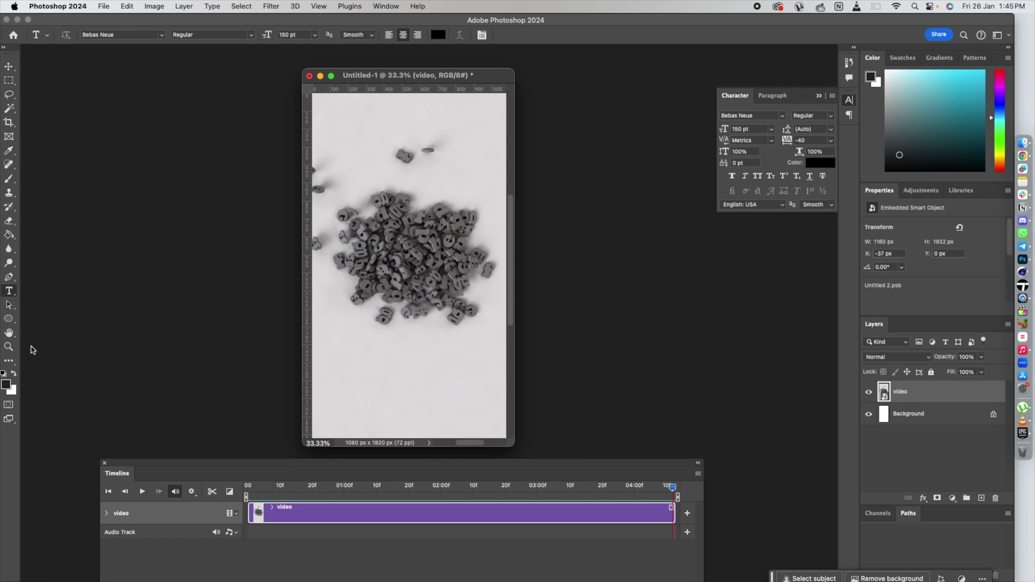
pyautogui.click(15, 374)
pyautogui.click(384, 244)
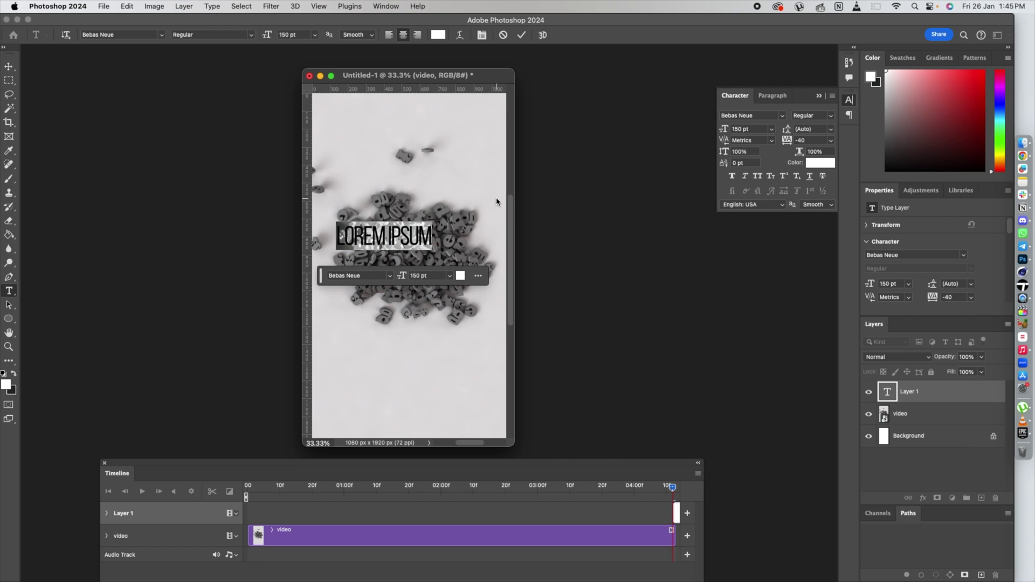
pyautogui.click(120, 35)
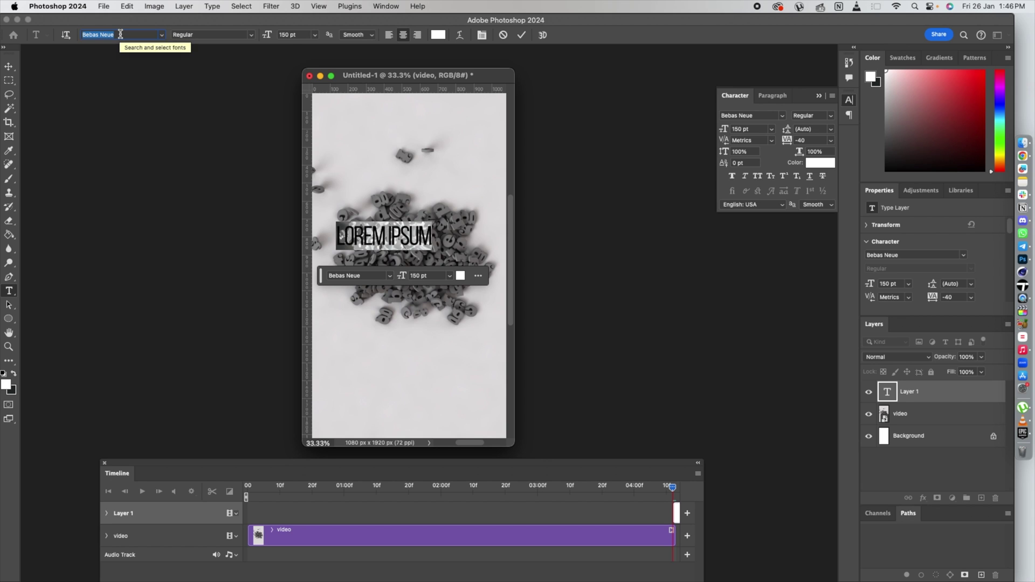
pyautogui.write('no')
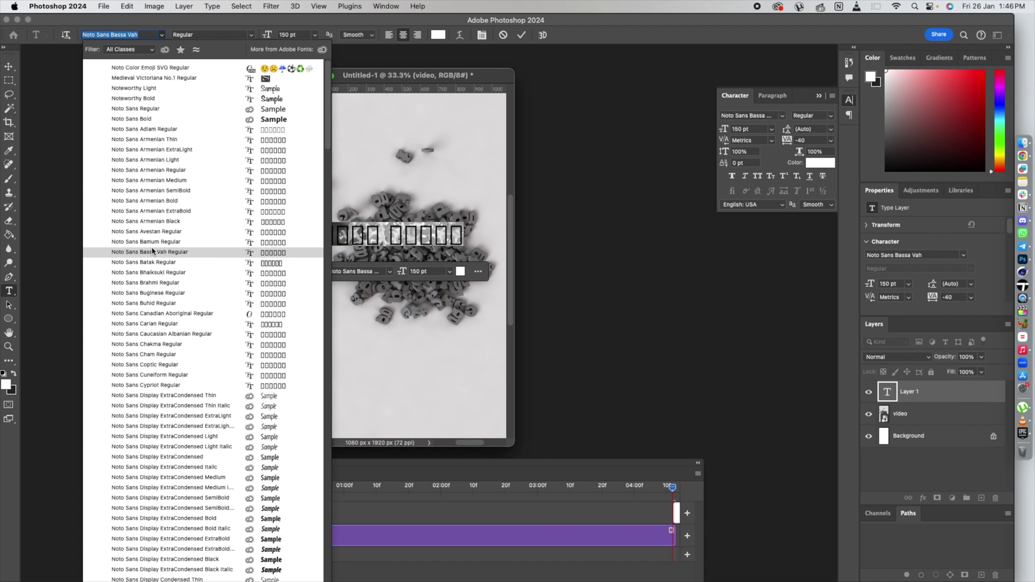
pyautogui.scroll(-6, 152, 251)
pyautogui.click(186, 396)
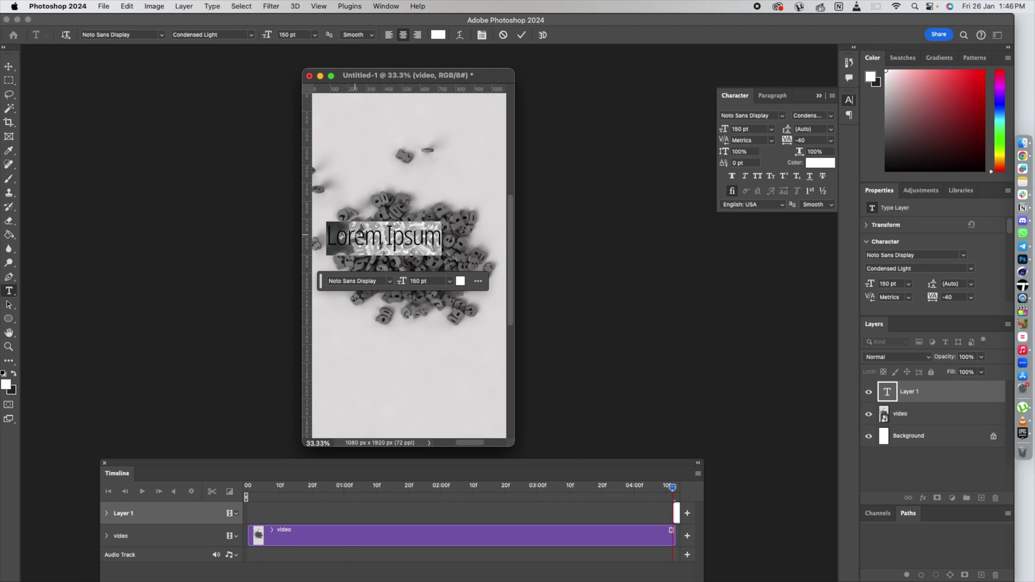
# Step: Enter TIME IS A MYTH and SPACE IS A REALITY as two lines of text
pyautogui.write('TIME IS A MYTH')
pyautogui.press('Return')
pyautogui.write('SPACE IS A REALITY')
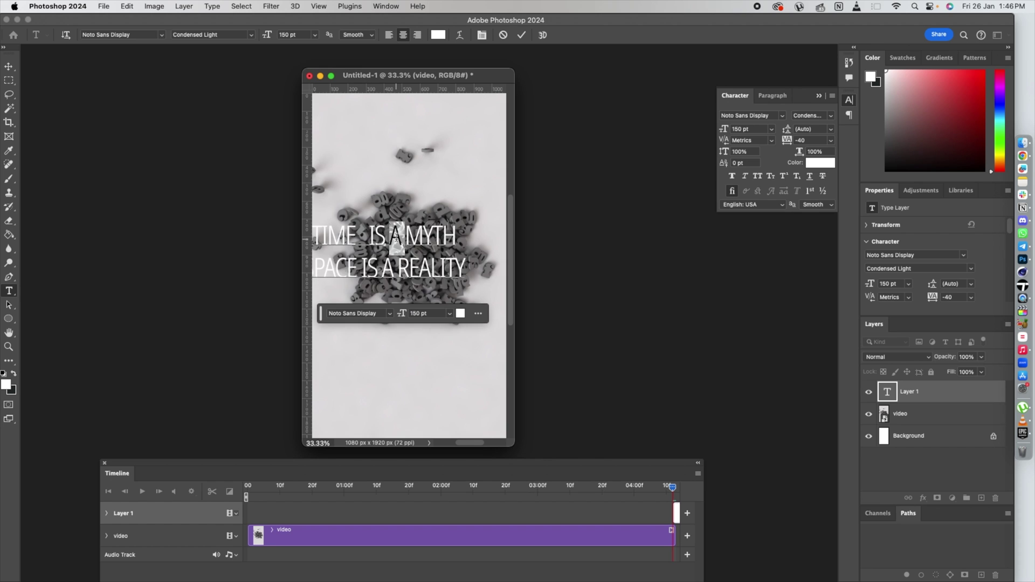
# Step: Set the two-line text to 64 pt and align it left
pyautogui.press('super+a')
pyautogui.moveTo(806, 89); pyautogui.dragTo(702, 119)
pyautogui.moveTo(621, 159); pyautogui.dragTo(572, 181)
pyautogui.click(670, 125)
pyautogui.click(153, 125)
# Step: Duplicate the two-line text to the upper part of the canvas and replace its wording with DEC90
pyautogui.keyDown('super'); pyautogui.moveTo(377, 241); pyautogui.dragTo(466, 116); pyautogui.keyUp('super')
pyautogui.click(399, 244)
pyautogui.click(8, 66)
pyautogui.doubleClick(465, 112)
pyautogui.write('DEC90')
pyautogui.press('super+a')
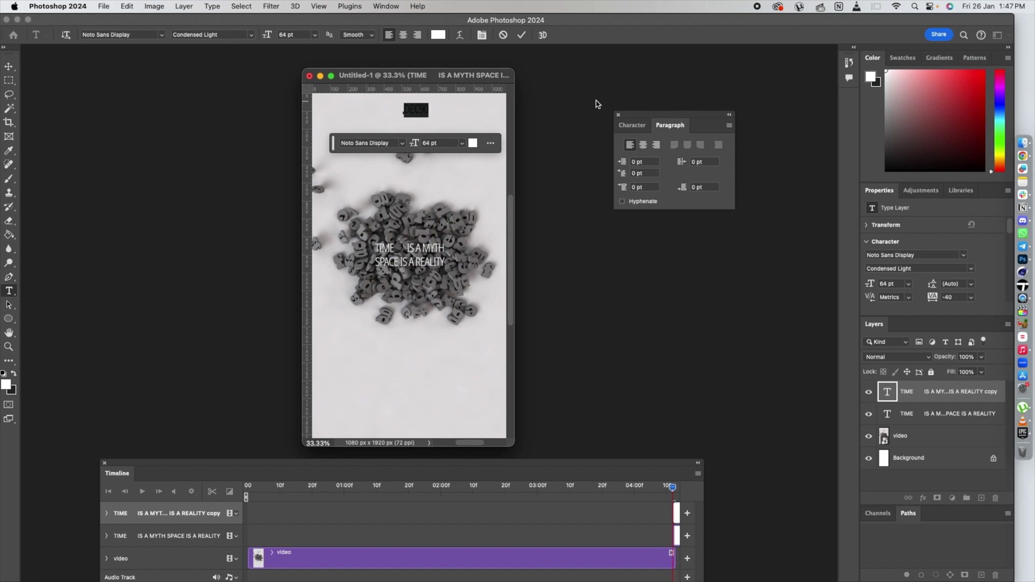
# Step: Set the DEC90 text color to black and commit the text edit
pyautogui.click(437, 35)
pyautogui.press('Return')
pyautogui.press('Escape')
pyautogui.press('v')
# Step: Add a matching black text layer reading 4566 directly under DEC90 in the canvas's upper-right corner
pyautogui.moveTo(418, 110); pyautogui.dragTo(337, 413)
pyautogui.doubleClick(485, 114)
pyautogui.write('4566')
pyautogui.press('Escape')
pyautogui.press('v')
# Step: Add black two-line text reading MOS DEF at 39 pt in the canvas's upper-left corner and commit it
pyautogui.doubleClick(329, 103)
pyautogui.press('Escape')
pyautogui.press('v')
# Step: Duplicate the MOS DEF text to the canvas's lower-left corner and reword it as TEMPEROL with -----GLITCH on the second line
pyautogui.press('t')
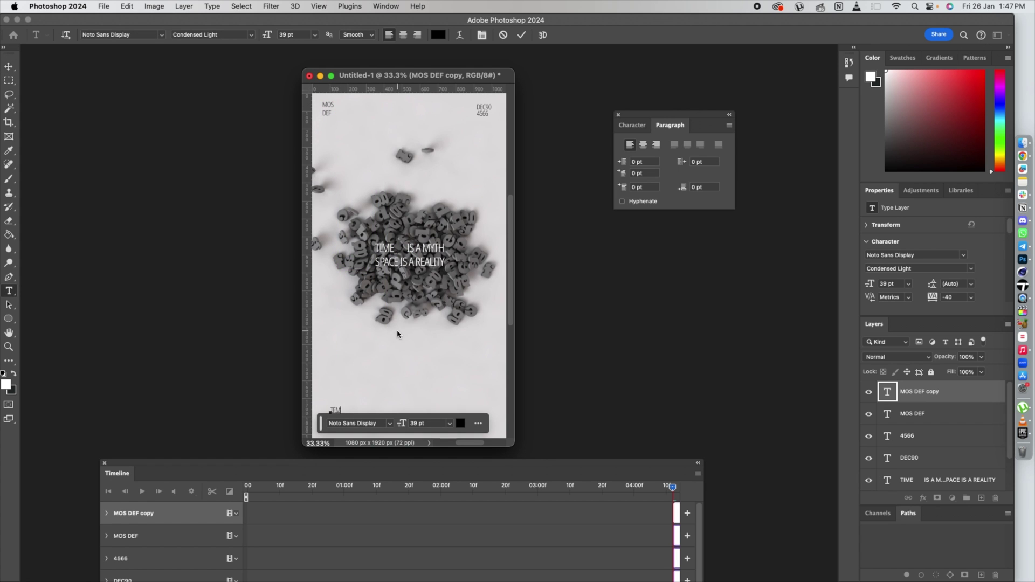
pyautogui.press('Escape')
pyautogui.press('super+equal')
pyautogui.scroll(-5, 339, 329)
pyautogui.doubleClick(341, 329)
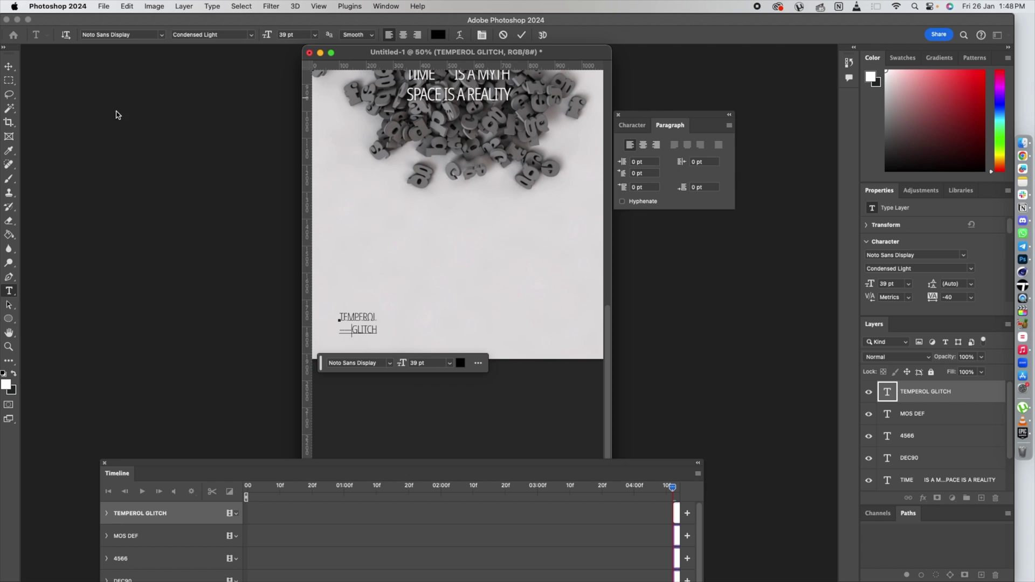
pyautogui.press('Escape')
pyautogui.press('v')
# Step: Draw a black 68 px circle in the canvas's lower-right corner and duplicate it slightly to the right so the two overlap
pyautogui.press('super+minus')
pyautogui.click(8, 318)
pyautogui.moveTo(490, 374)
pyautogui.mouseDown()
pyautogui.moveTo(507, 389)
pyautogui.moveTo(531, 382)
pyautogui.mouseUp()
pyautogui.click(118, 35)
pyautogui.click(9, 67)
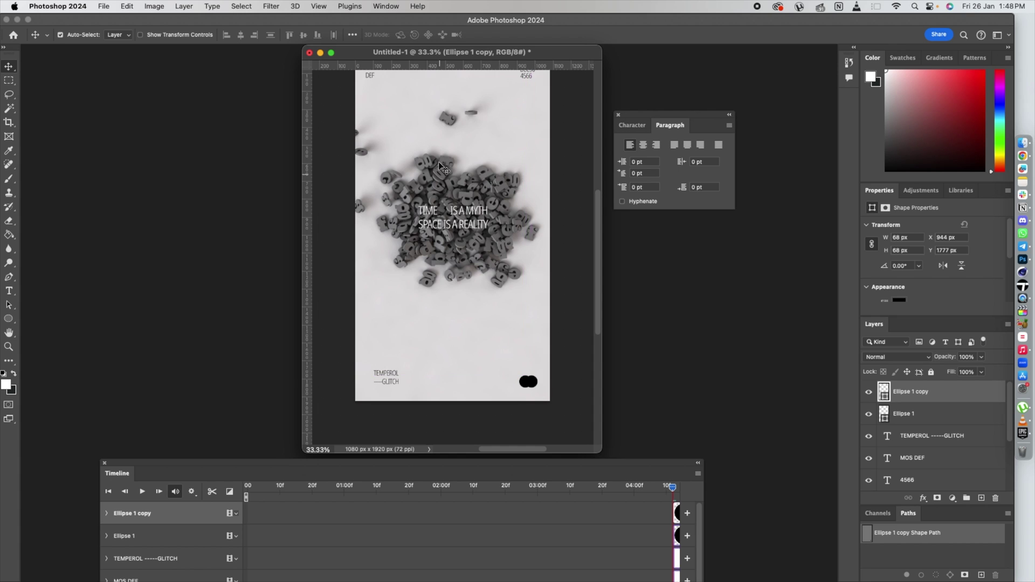
# Step: Remove the fill of the duplicated circle and give it a thin 1 px black outline
pyautogui.press('u')
pyautogui.click(118, 34)
pyautogui.click(54, 57)
pyautogui.click(155, 34)
pyautogui.click(91, 58)
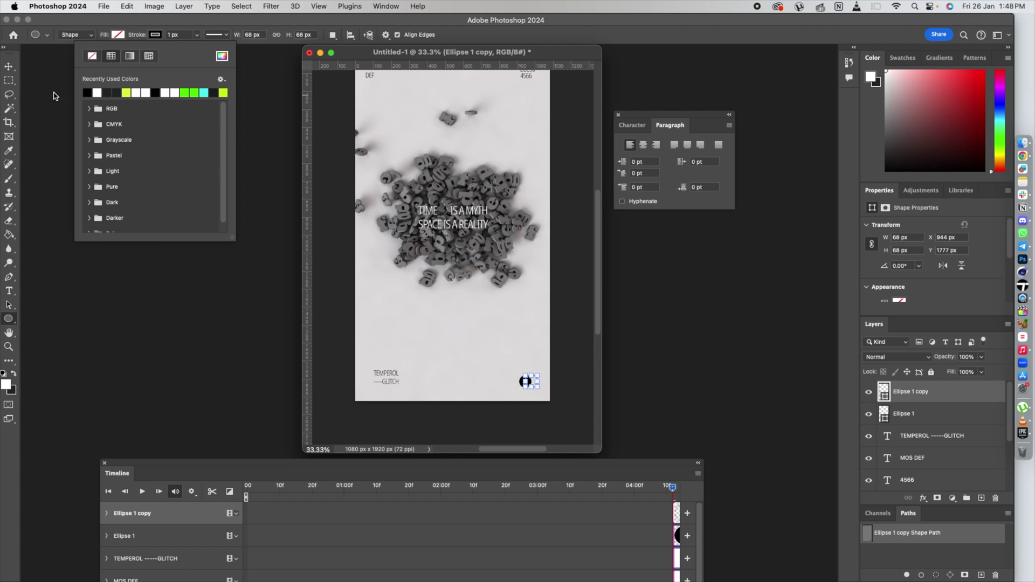
pyautogui.click(197, 35)
pyautogui.press('v')
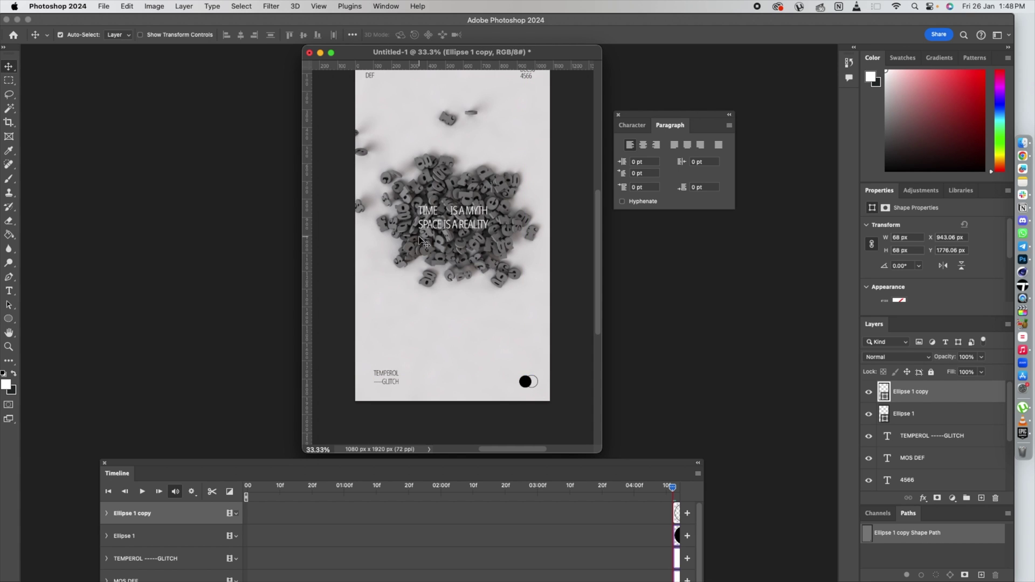
# Step: Group all text and ellipse layers above the video layer into one layer group
pyautogui.scroll(5, 410, 231)
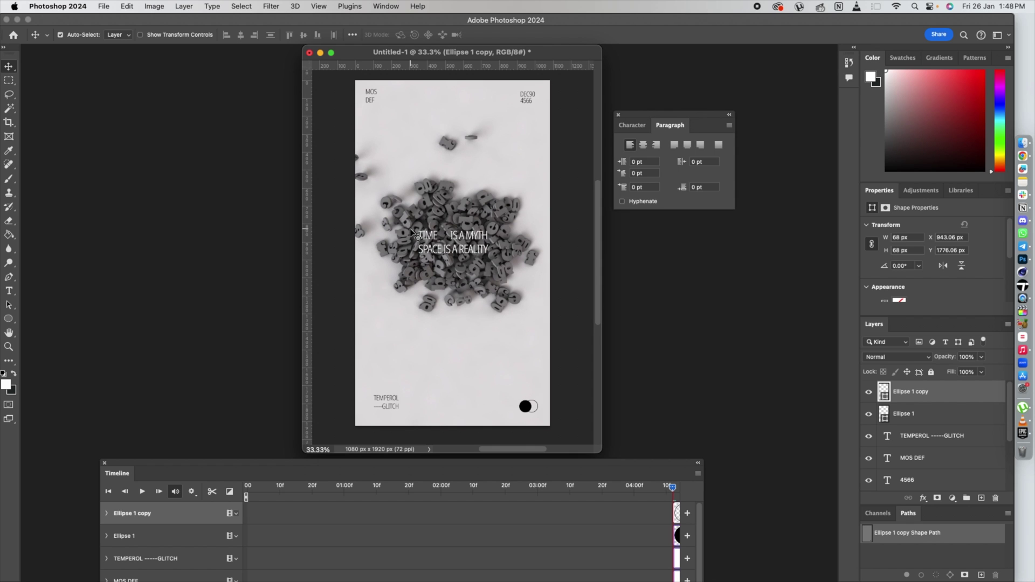
pyautogui.scroll(1, 410, 232)
pyautogui.moveTo(216, 465); pyautogui.dragTo(216, 281)
pyautogui.scroll(-1, 922, 403)
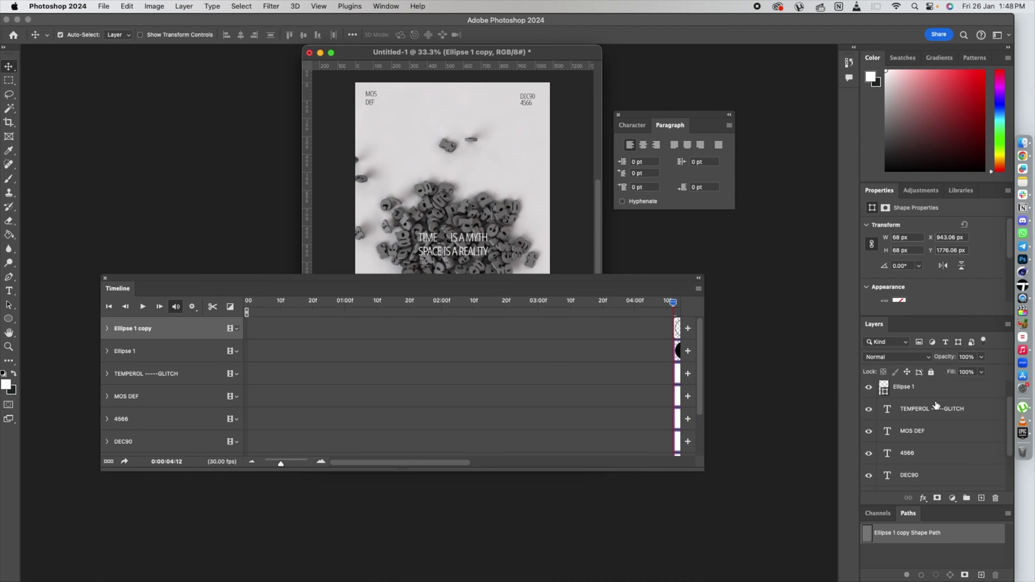
pyautogui.click(933, 477)
pyautogui.scroll(1, 914, 438)
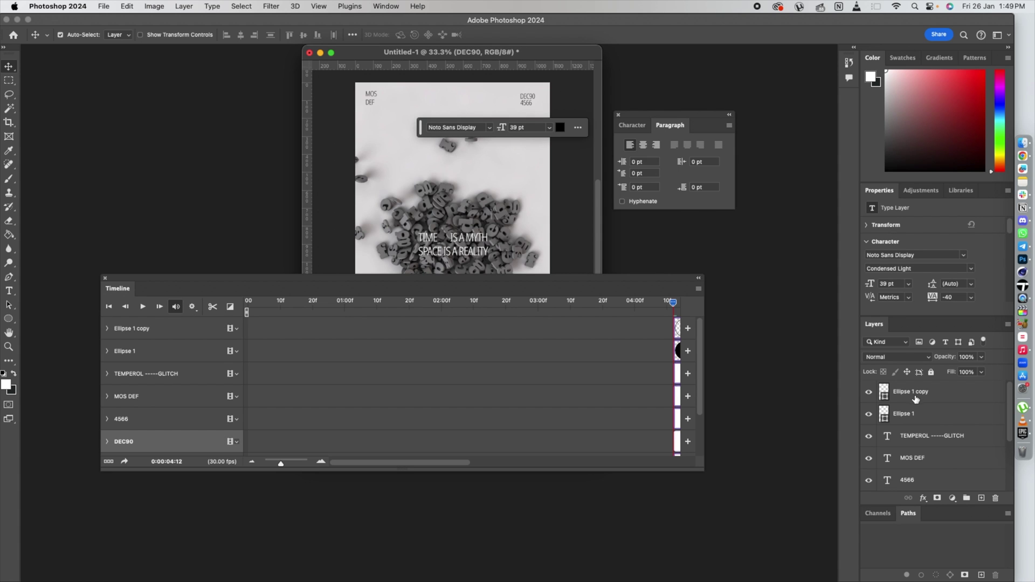
pyautogui.keyDown('shift'); pyautogui.click(917, 404); pyautogui.keyUp('shift')
pyautogui.click(965, 499)
pyautogui.moveTo(915, 405); pyautogui.dragTo(899, 395)
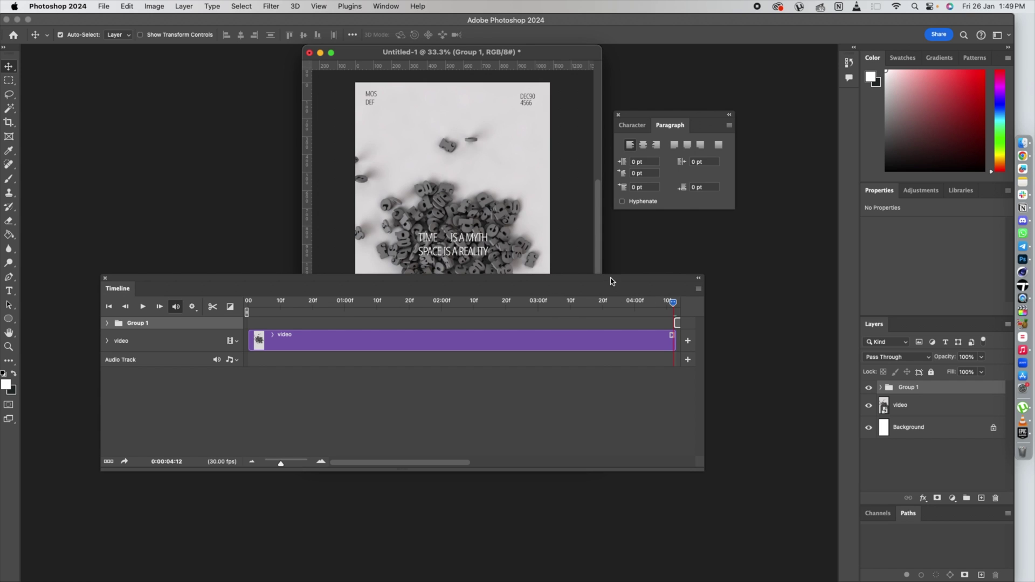
# Step: Extend the layer group in the timeline back to the first frame so it spans the whole video clip
pyautogui.moveTo(546, 281); pyautogui.dragTo(562, 340)
pyautogui.moveTo(723, 532); pyautogui.dragTo(742, 580)
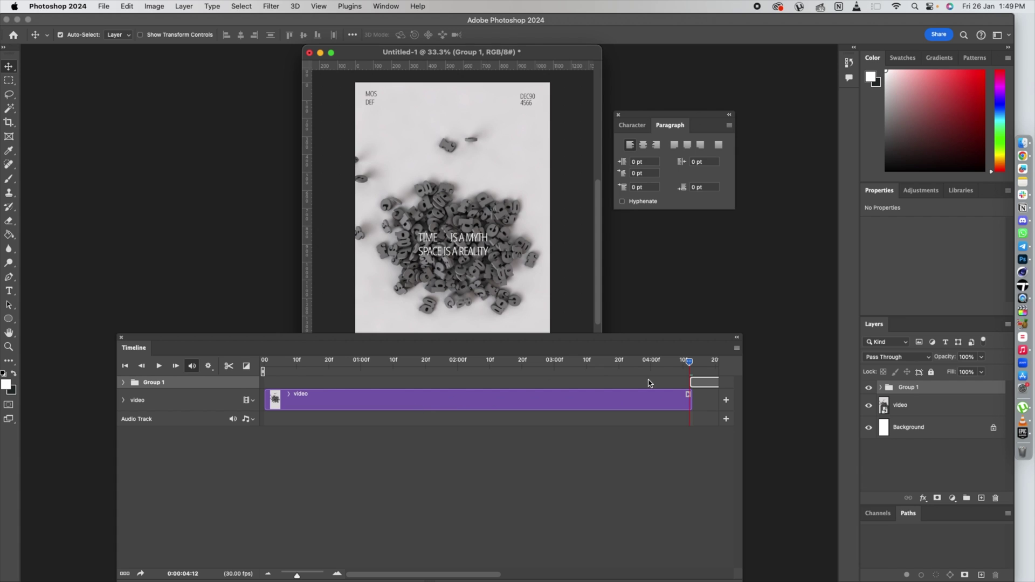
pyautogui.moveTo(700, 383); pyautogui.dragTo(278, 383)
# Step: Play the animation from the start to check the text over the falling letters
pyautogui.click(262, 362)
pyautogui.click(158, 367)
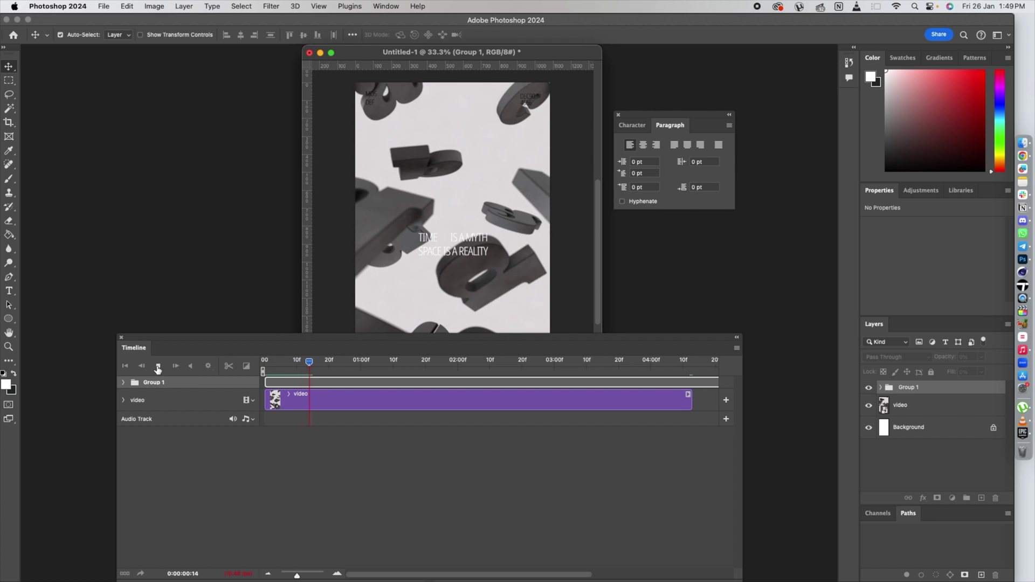
pyautogui.moveTo(431, 337); pyautogui.dragTo(422, 413)
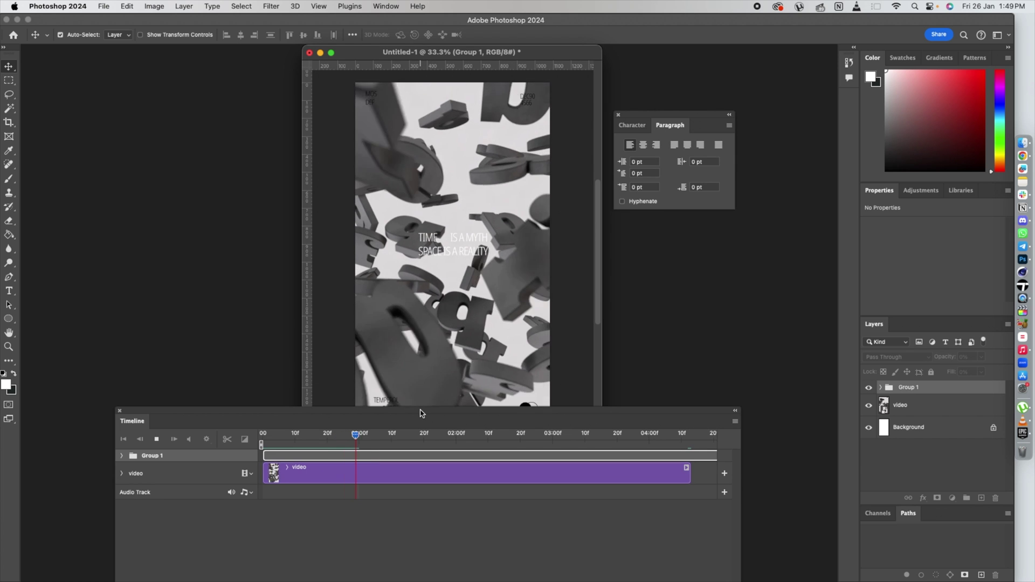
pyautogui.click(156, 439)
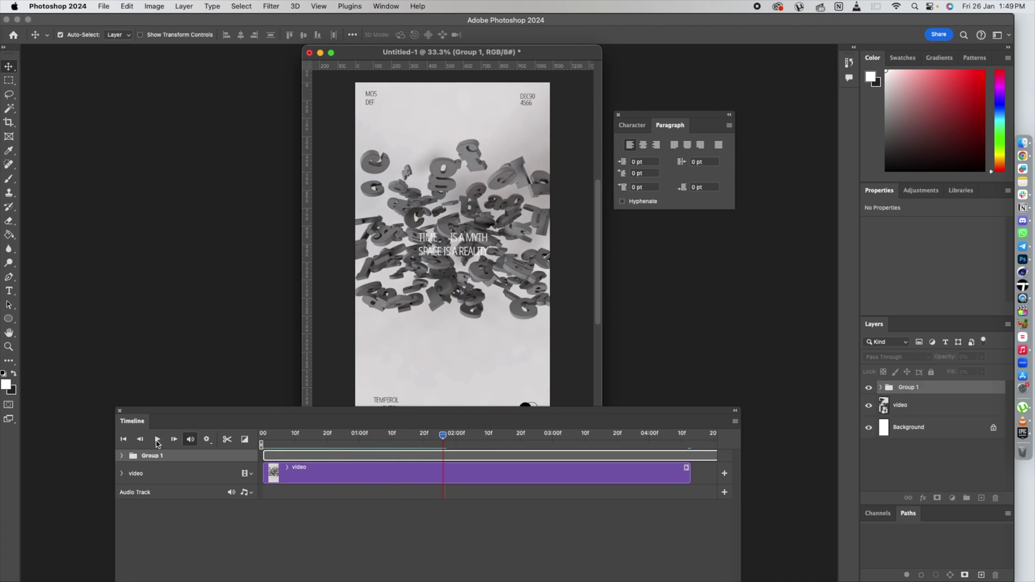
# Step: Apply Levels to the video layer with midtones at 0.61 and the white input level at 235
pyautogui.moveTo(258, 431); pyautogui.dragTo(440, 432)
pyautogui.click(921, 399)
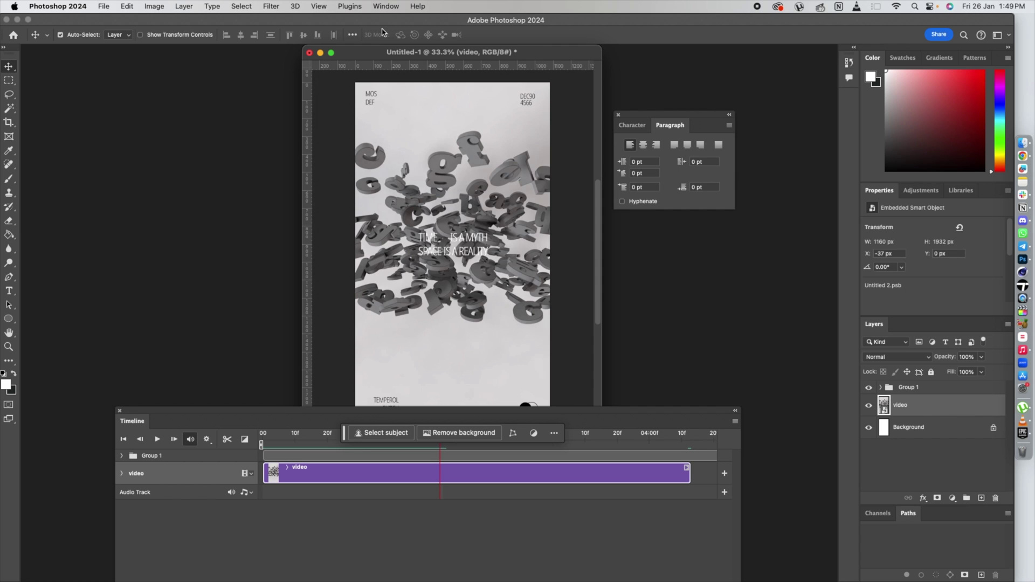
pyautogui.press('super+l')
pyautogui.moveTo(455, 134); pyautogui.dragTo(634, 176)
pyautogui.moveTo(659, 298); pyautogui.dragTo(677, 300)
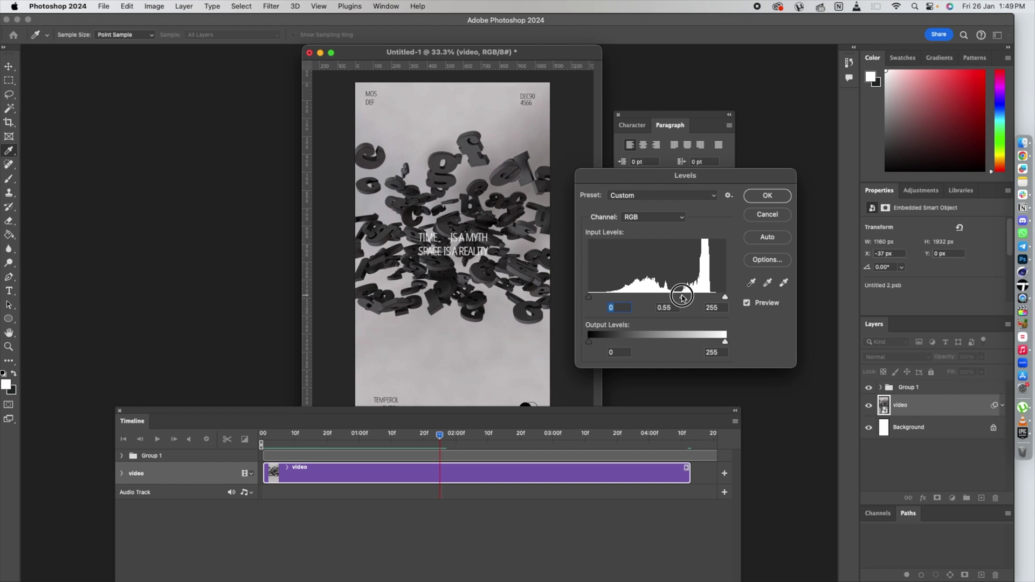
pyautogui.press('Tab')
pyautogui.moveTo(724, 297); pyautogui.dragTo(715, 298)
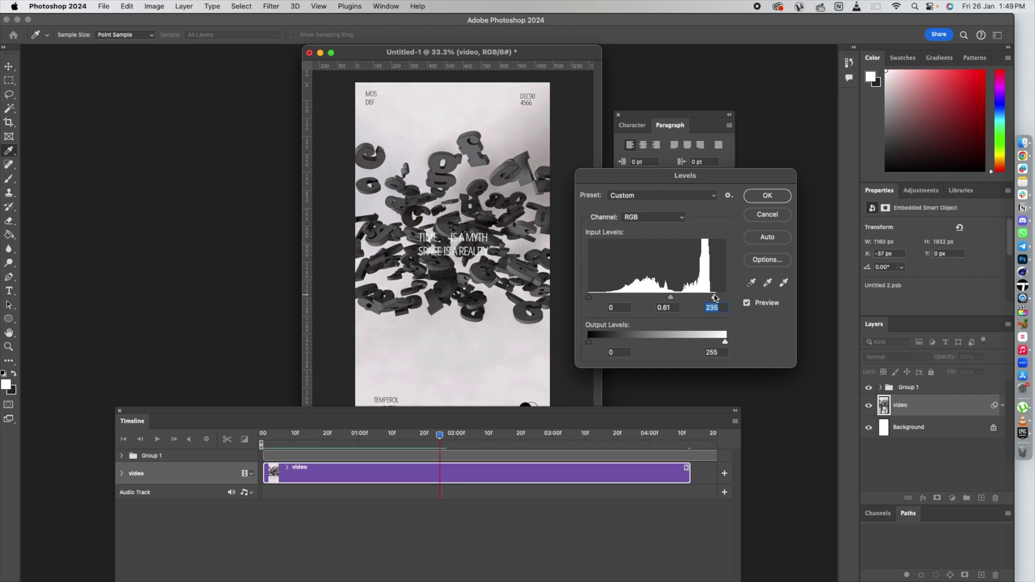
pyautogui.click(753, 199)
# Step: Limit the work area to frames 0 to 129 and render it to the Desktop as TIRU.mp4 in H.264, High Quality
pyautogui.moveTo(269, 435); pyautogui.dragTo(304, 280)
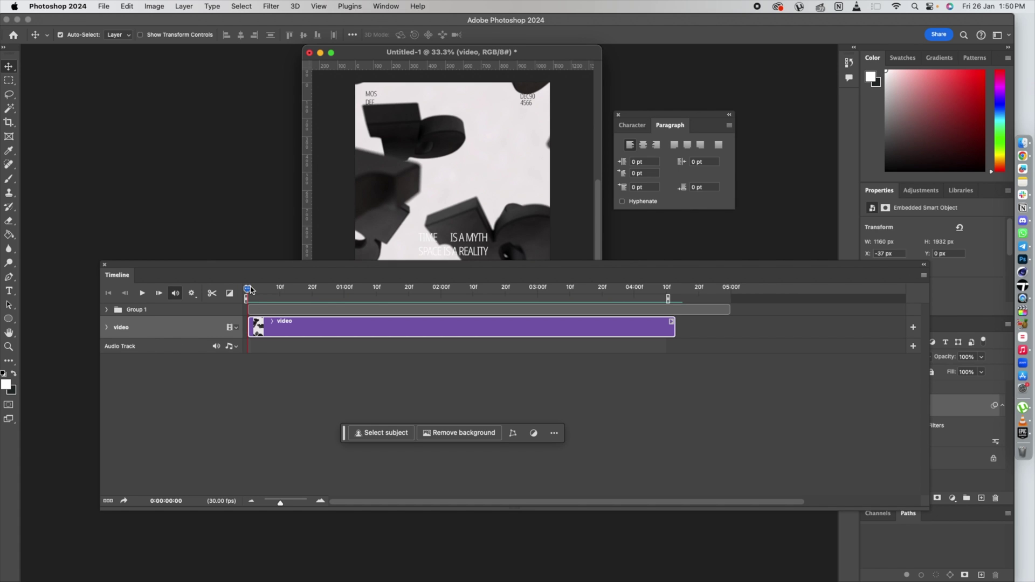
pyautogui.moveTo(245, 267); pyautogui.dragTo(203, 327)
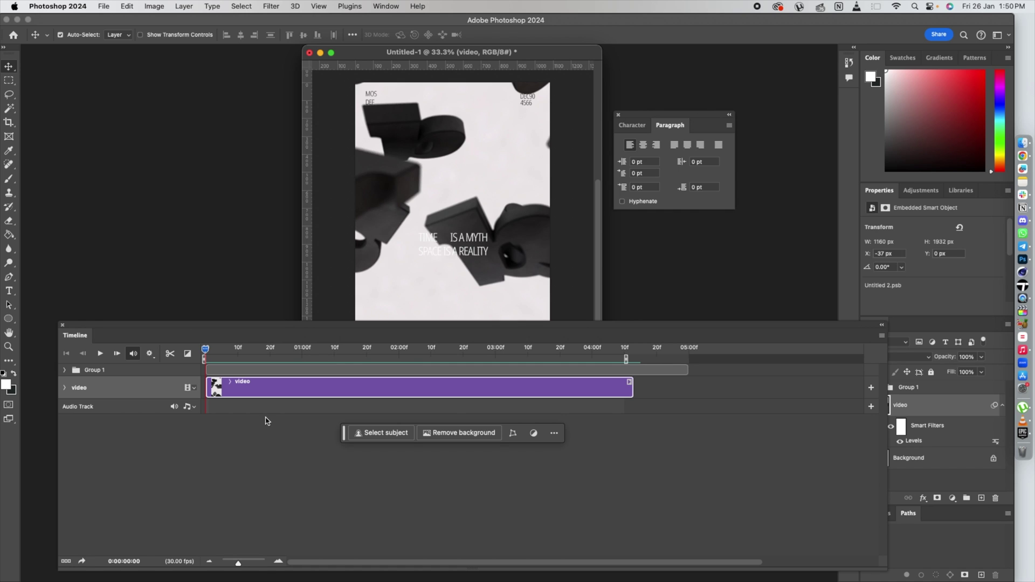
pyautogui.click(100, 6)
pyautogui.moveTo(123, 191)
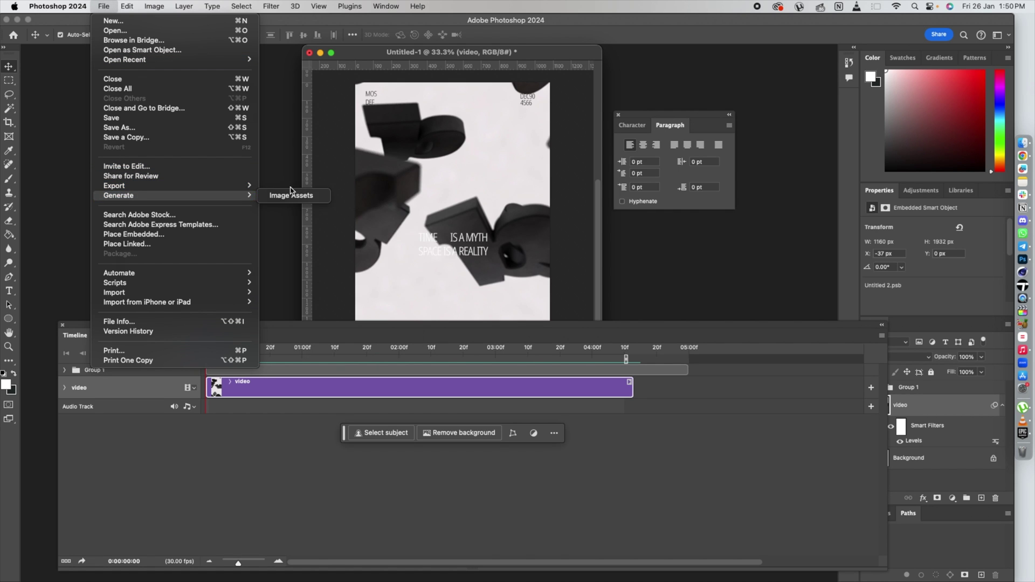
pyautogui.click(321, 345)
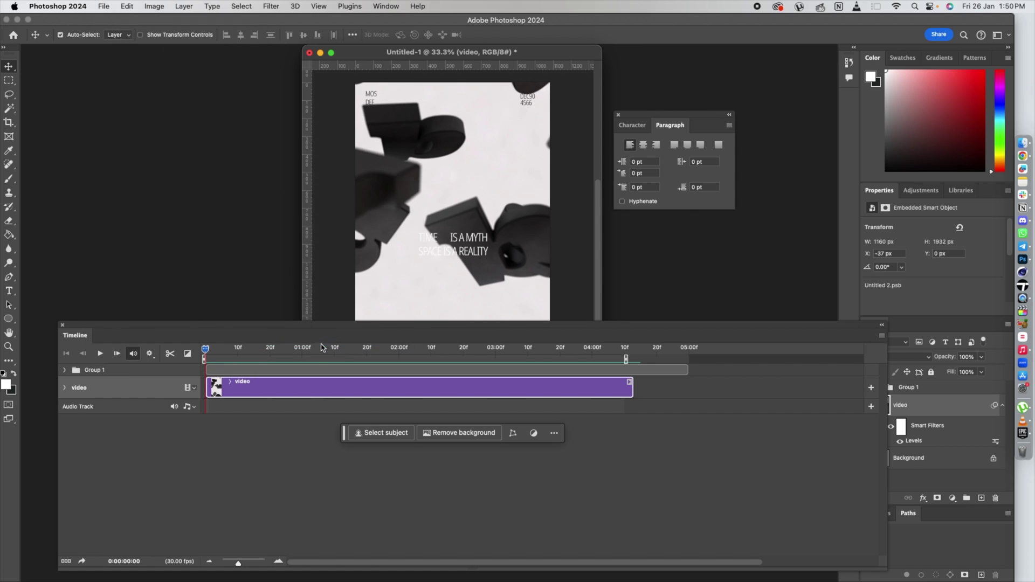
pyautogui.write('TIME')
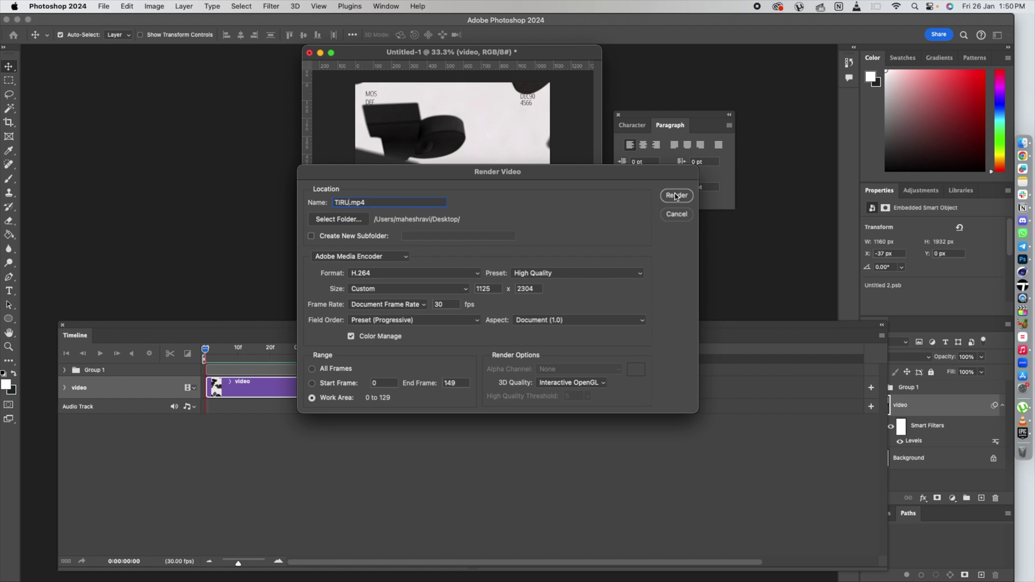
pyautogui.click(675, 194)
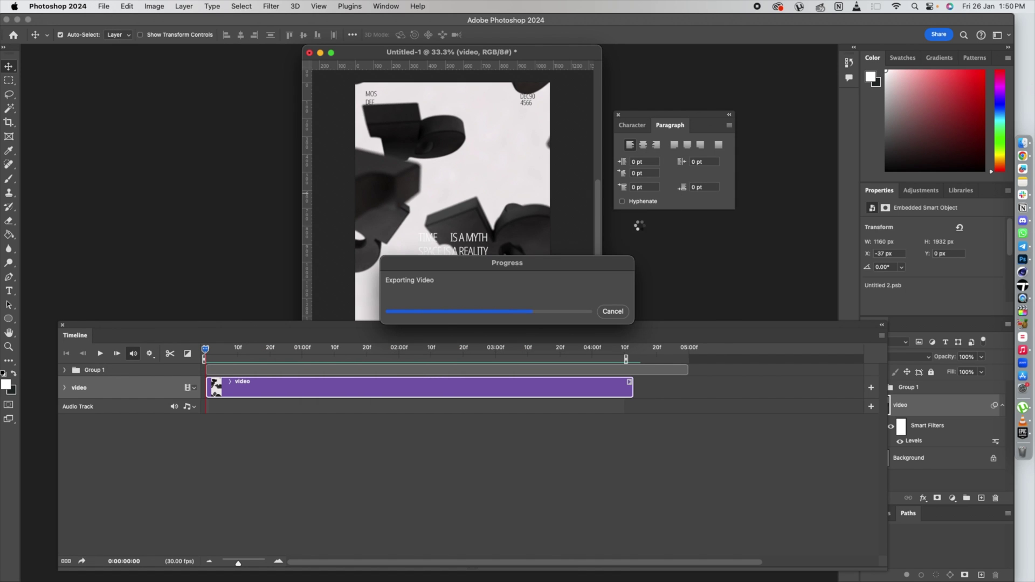